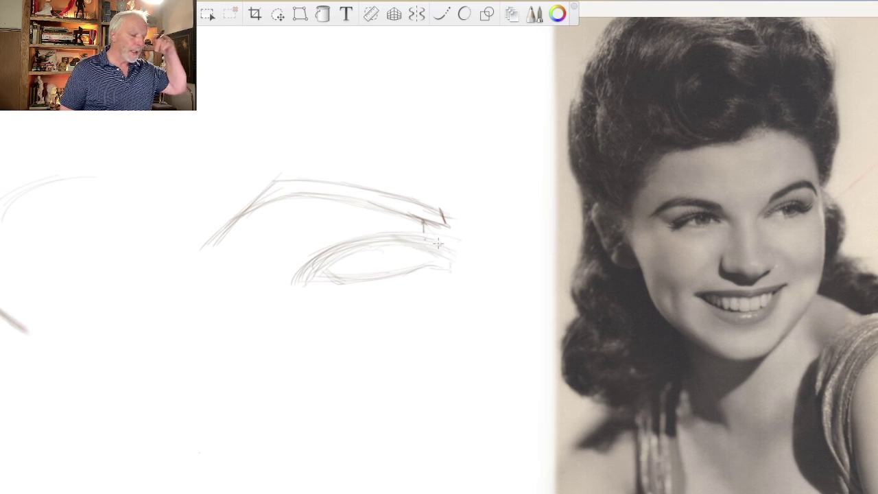
# - Paint a dark brown tapered upper lash line along the eye sketch's upper lid, with short lashes at the outer corner
pyautogui.moveTo(436, 252)
pyautogui.mouseDown()
pyautogui.moveTo(412, 244)
pyautogui.moveTo(442, 253)
pyautogui.moveTo(412, 244)
pyautogui.moveTo(356, 252)
pyautogui.mouseUp()
pyautogui.moveTo(410, 239); pyautogui.dragTo(299, 273)
pyautogui.moveTo(359, 251)
pyautogui.mouseDown()
pyautogui.moveTo(407, 243)
pyautogui.moveTo(358, 245)
pyautogui.moveTo(419, 243)
pyautogui.moveTo(356, 251)
pyautogui.mouseUp()
pyautogui.moveTo(355, 251)
pyautogui.mouseDown()
pyautogui.moveTo(415, 242)
pyautogui.moveTo(313, 267)
pyautogui.moveTo(333, 256)
pyautogui.moveTo(302, 255)
pyautogui.moveTo(352, 251)
pyautogui.moveTo(318, 262)
pyautogui.moveTo(383, 242)
pyautogui.moveTo(449, 260)
pyautogui.mouseUp()
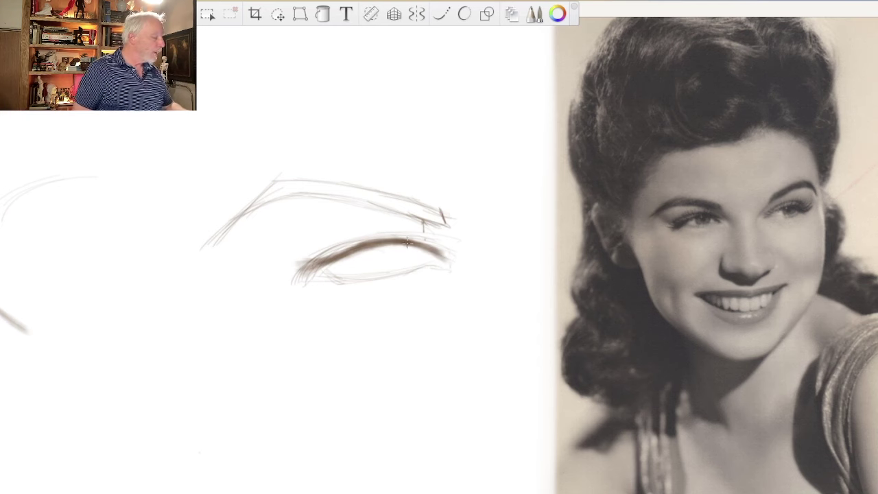
pyautogui.moveTo(400, 243)
pyautogui.mouseDown()
pyautogui.moveTo(294, 258)
pyautogui.moveTo(316, 248)
pyautogui.moveTo(288, 265)
pyautogui.mouseUp()
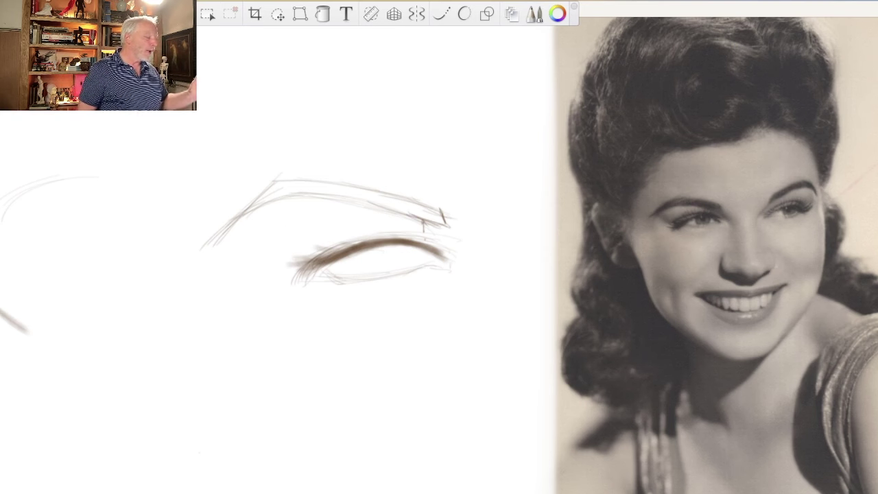
# - Fill the eyebrow outline with brown strokes, from the inner end over the arch to the tapered outer tip
pyautogui.moveTo(443, 212); pyautogui.dragTo(385, 203)
pyautogui.moveTo(440, 214)
pyautogui.mouseDown()
pyautogui.moveTo(373, 202)
pyautogui.moveTo(439, 222)
pyautogui.moveTo(361, 195)
pyautogui.moveTo(405, 203)
pyautogui.moveTo(438, 218)
pyautogui.moveTo(295, 182)
pyautogui.mouseUp()
pyautogui.moveTo(353, 199); pyautogui.dragTo(288, 189)
pyautogui.moveTo(389, 198)
pyautogui.mouseDown()
pyautogui.moveTo(277, 181)
pyautogui.moveTo(243, 218)
pyautogui.mouseUp()
pyautogui.moveTo(272, 190)
pyautogui.mouseDown()
pyautogui.moveTo(217, 240)
pyautogui.moveTo(273, 192)
pyautogui.moveTo(333, 192)
pyautogui.moveTo(284, 185)
pyautogui.moveTo(349, 194)
pyautogui.moveTo(280, 187)
pyautogui.moveTo(205, 252)
pyautogui.mouseUp()
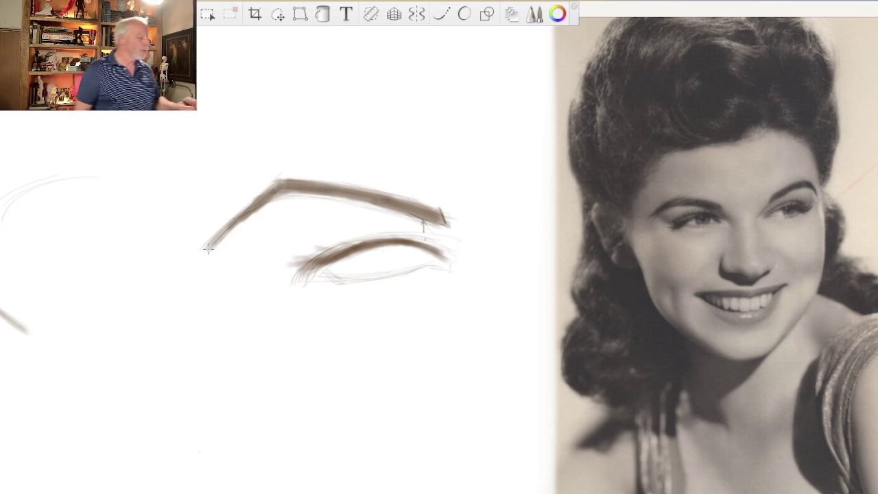
# - Shade the upper-lid crease and reinforce the eye's lid edges, including the lower lid and the inner corner
pyautogui.moveTo(328, 264); pyautogui.dragTo(304, 269)
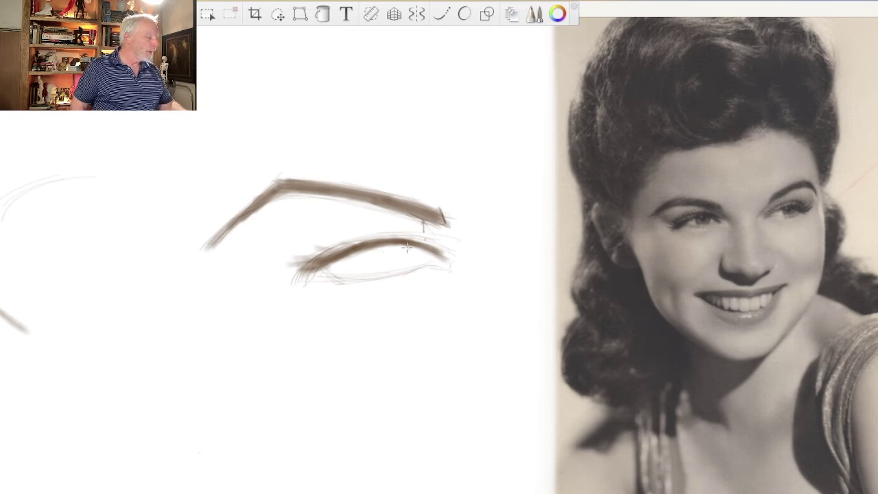
pyautogui.moveTo(405, 237); pyautogui.dragTo(437, 257)
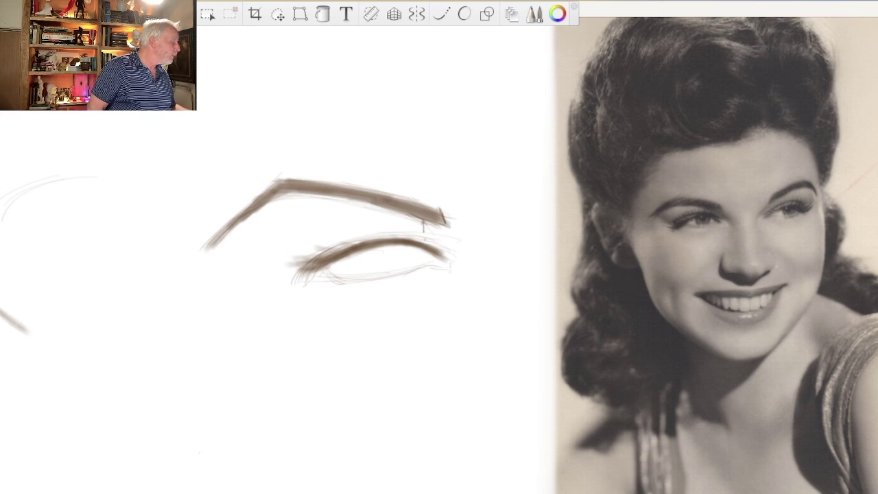
pyautogui.moveTo(419, 235)
pyautogui.mouseDown()
pyautogui.moveTo(452, 247)
pyautogui.moveTo(384, 232)
pyautogui.moveTo(314, 264)
pyautogui.mouseUp()
pyautogui.moveTo(412, 231); pyautogui.dragTo(332, 254)
pyautogui.moveTo(413, 234)
pyautogui.mouseDown()
pyautogui.moveTo(315, 271)
pyautogui.moveTo(394, 241)
pyautogui.moveTo(342, 250)
pyautogui.moveTo(357, 255)
pyautogui.moveTo(366, 238)
pyautogui.moveTo(307, 275)
pyautogui.moveTo(361, 241)
pyautogui.moveTo(270, 271)
pyautogui.moveTo(354, 243)
pyautogui.moveTo(330, 251)
pyautogui.mouseUp()
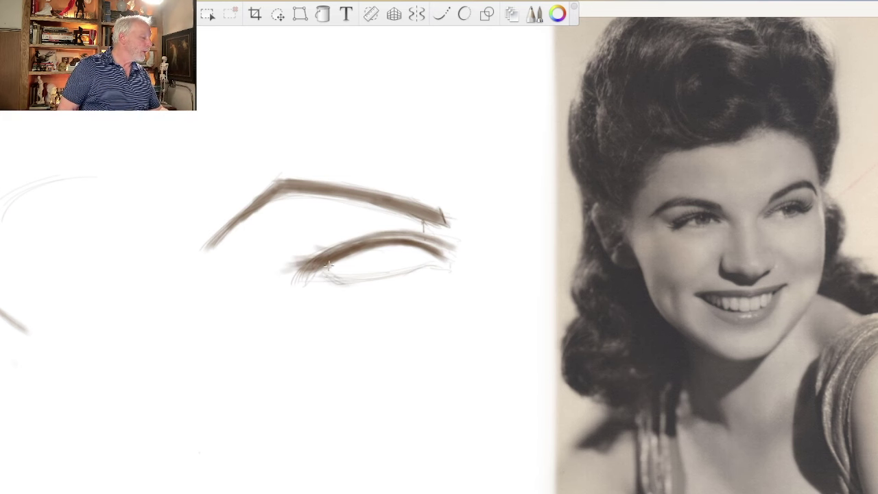
pyautogui.moveTo(327, 273); pyautogui.dragTo(365, 280)
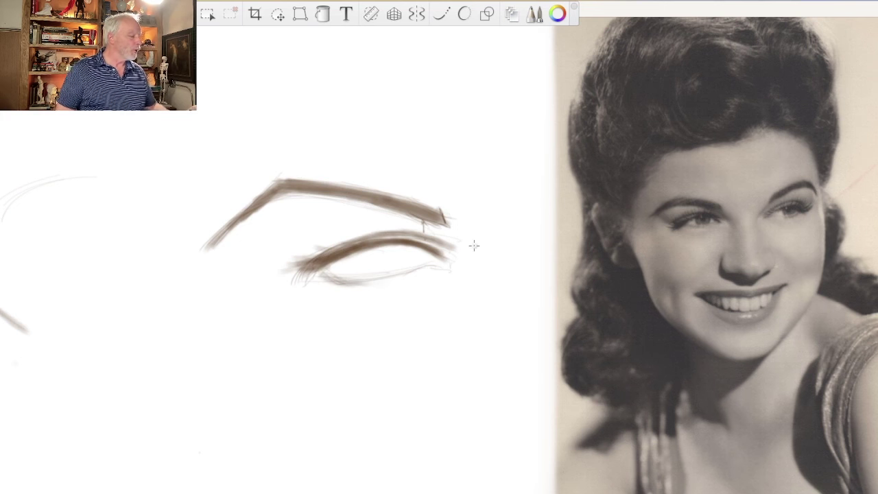
pyautogui.moveTo(432, 251)
pyautogui.mouseDown()
pyautogui.moveTo(448, 263)
pyautogui.moveTo(436, 257)
pyautogui.mouseUp()
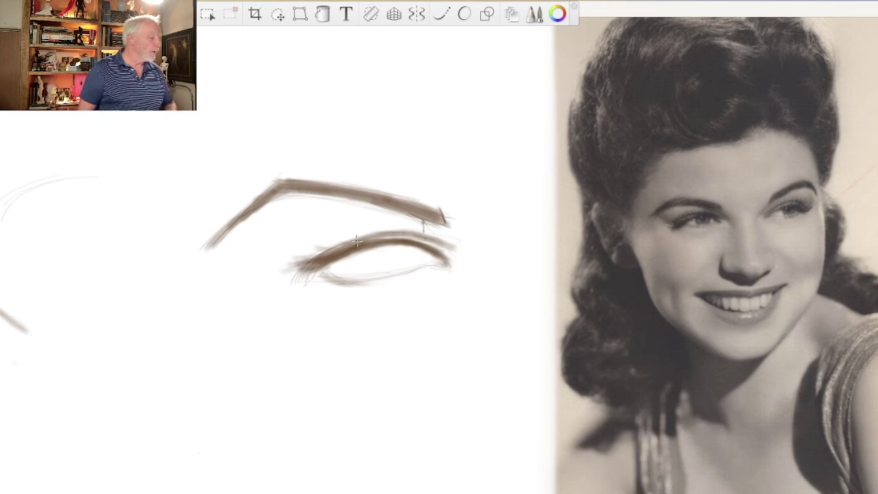
# - Shade the brow's inner end down toward the nose bridge and add a soft shadow between the brow tail and outer eye corner
pyautogui.moveTo(424, 224)
pyautogui.mouseDown()
pyautogui.moveTo(467, 261)
pyautogui.moveTo(429, 225)
pyautogui.moveTo(472, 252)
pyautogui.mouseUp()
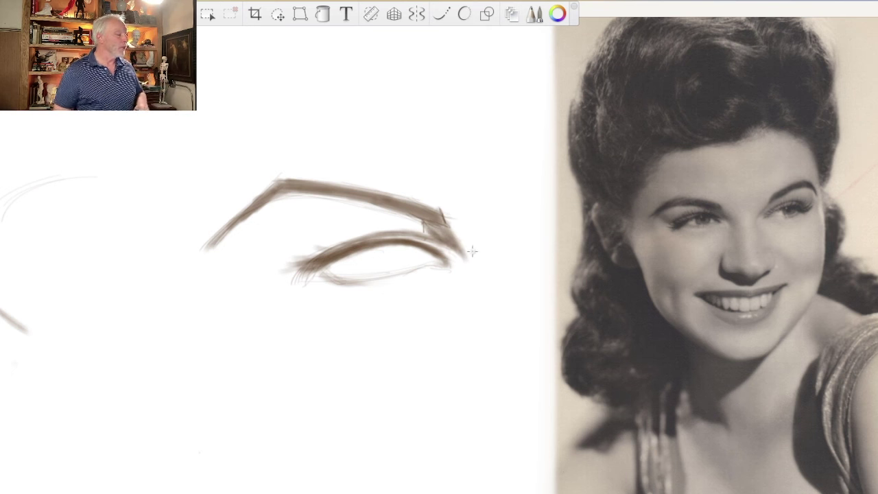
pyautogui.moveTo(460, 243); pyautogui.dragTo(472, 269)
pyautogui.moveTo(429, 234)
pyautogui.mouseDown()
pyautogui.moveTo(421, 218)
pyautogui.moveTo(444, 236)
pyautogui.moveTo(405, 208)
pyautogui.moveTo(441, 223)
pyautogui.moveTo(424, 218)
pyautogui.mouseUp()
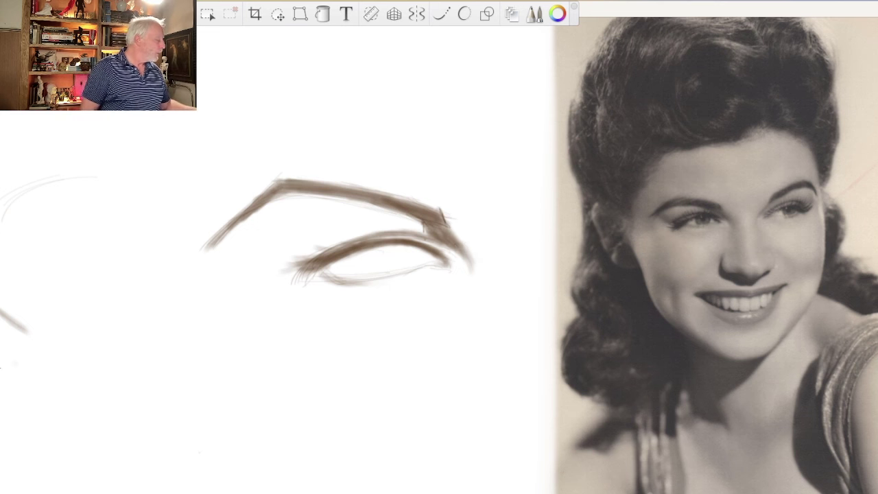
pyautogui.moveTo(272, 268)
pyautogui.mouseDown()
pyautogui.moveTo(264, 230)
pyautogui.moveTo(288, 240)
pyautogui.moveTo(258, 226)
pyautogui.moveTo(275, 243)
pyautogui.moveTo(264, 234)
pyautogui.moveTo(302, 240)
pyautogui.moveTo(324, 225)
pyautogui.moveTo(307, 247)
pyautogui.moveTo(264, 253)
pyautogui.mouseUp()
pyautogui.moveTo(272, 220); pyautogui.dragTo(309, 236)
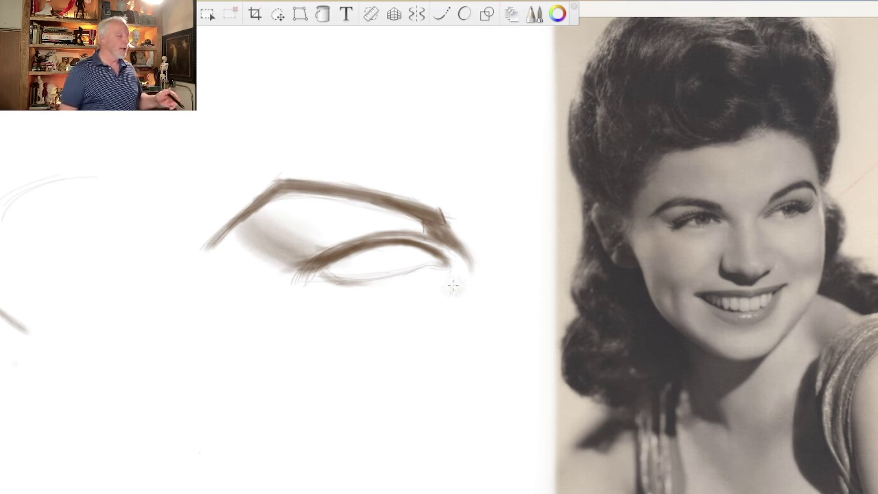
pyautogui.moveTo(402, 245)
pyautogui.mouseDown()
pyautogui.moveTo(384, 253)
pyautogui.moveTo(406, 244)
pyautogui.moveTo(384, 258)
pyautogui.moveTo(398, 256)
pyautogui.moveTo(387, 271)
pyautogui.moveTo(397, 245)
pyautogui.moveTo(397, 262)
pyautogui.moveTo(405, 258)
pyautogui.mouseUp()
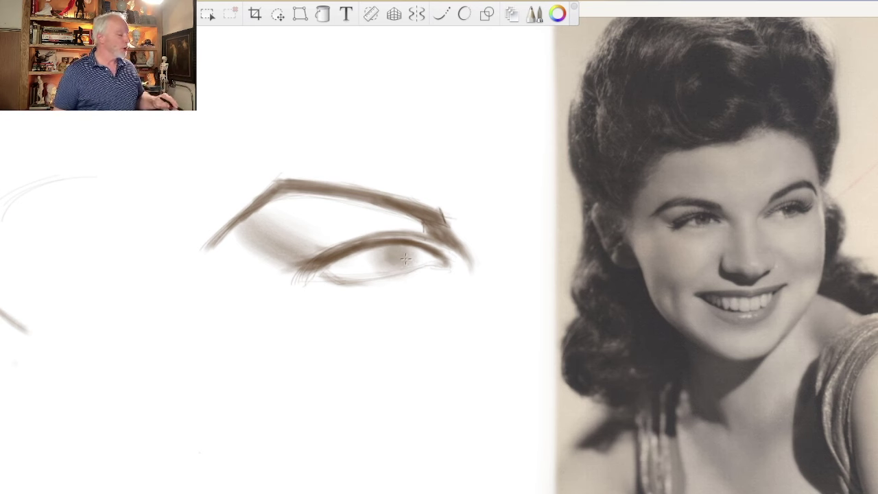
pyautogui.moveTo(406, 259)
pyautogui.mouseDown()
pyautogui.moveTo(416, 254)
pyautogui.moveTo(400, 255)
pyautogui.moveTo(415, 268)
pyautogui.mouseUp()
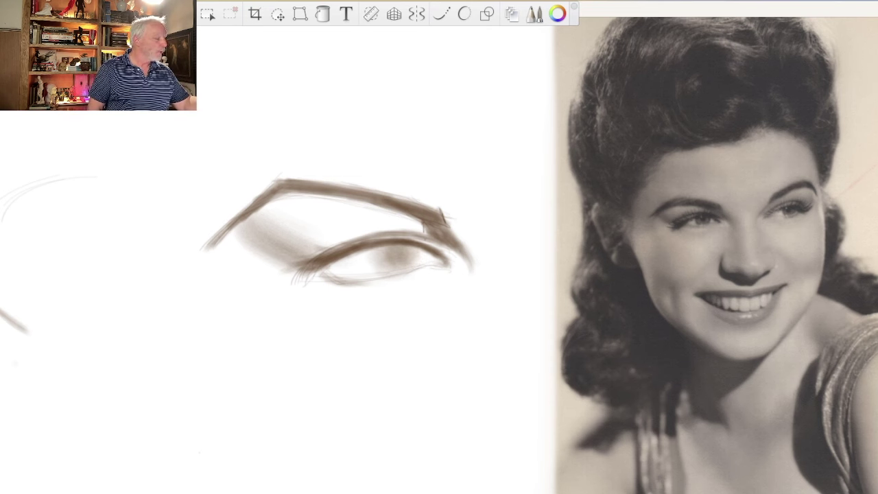
pyautogui.hotkey('ctrl', 'z')
pyautogui.hotkey('ctrl', 'z')
pyautogui.hotkey('ctrl', 'z')
pyautogui.hotkey('ctrl', 'z')
pyautogui.hotkey('ctrl', 'z')
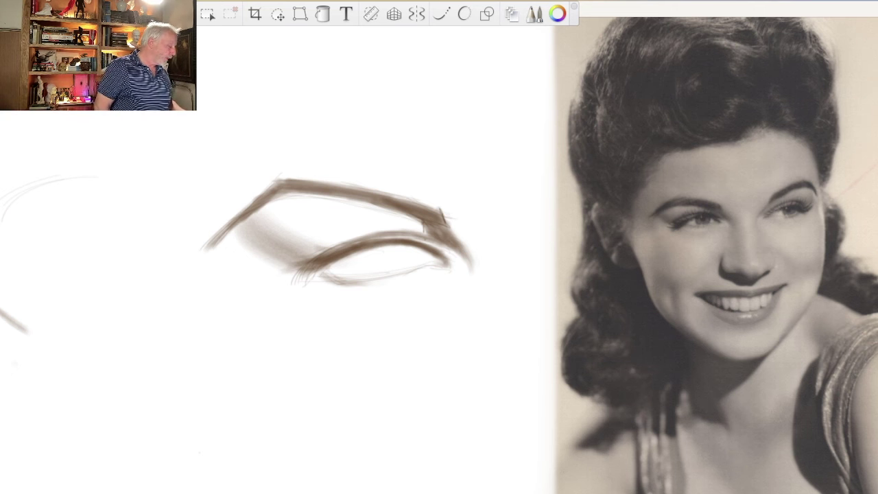
# - Clear the eye sketch and replace the smiling portrait with the photos of the bearded man and the woman looking over her shoulder
pyautogui.press('Delete')
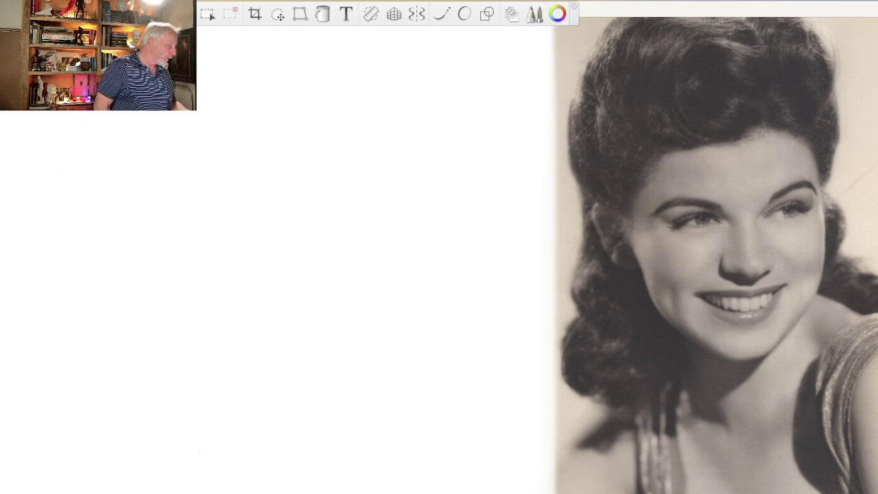
pyautogui.press('Delete')
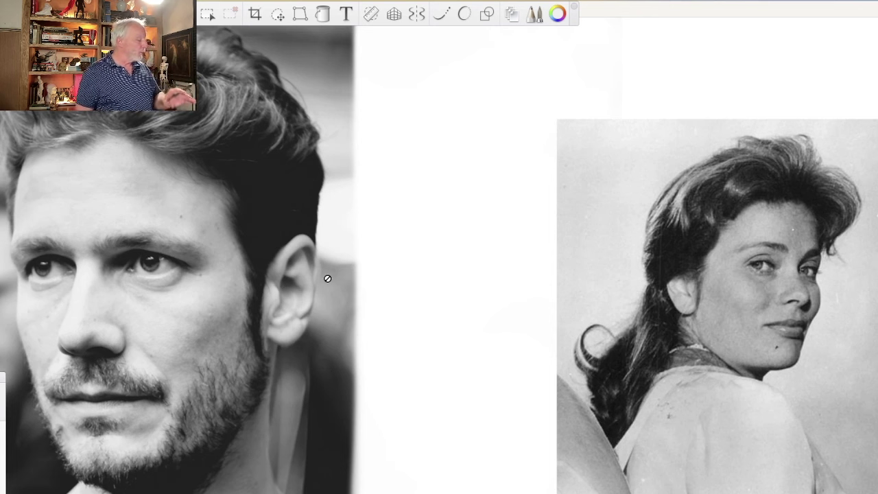
pyautogui.hotkey('ctrl', 'v')
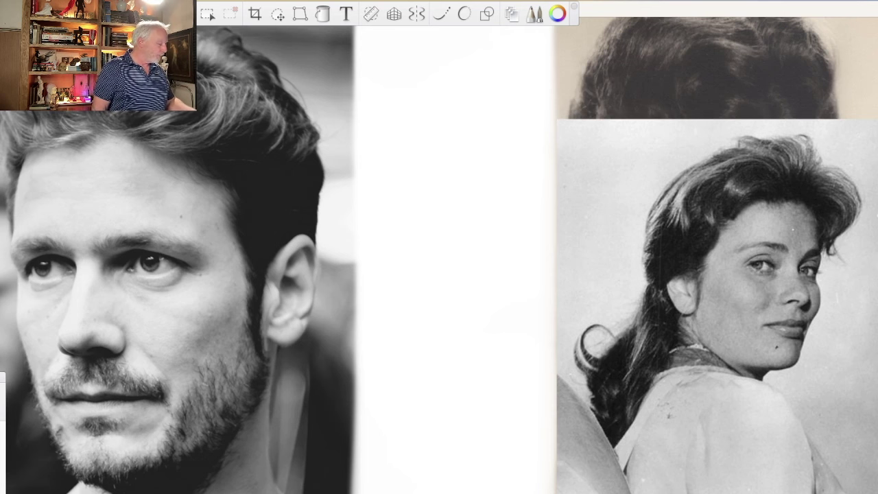
pyautogui.press('Delete')
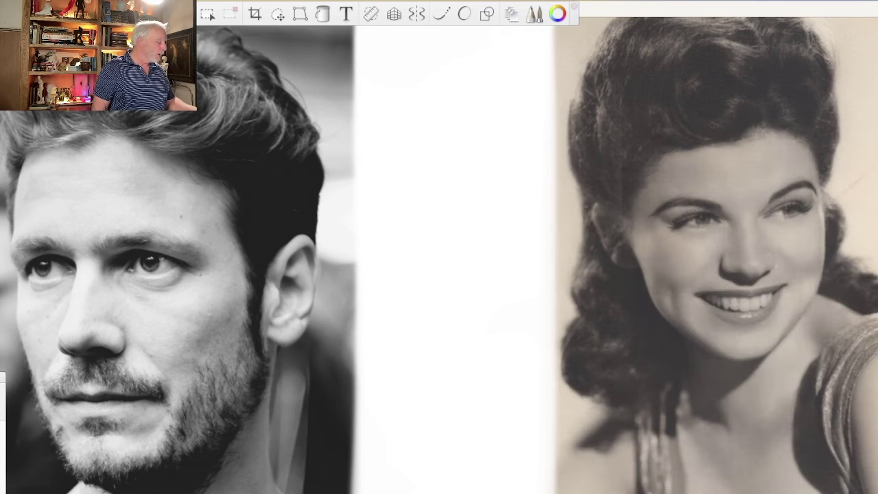
pyautogui.hotkey('ctrl', 'v')
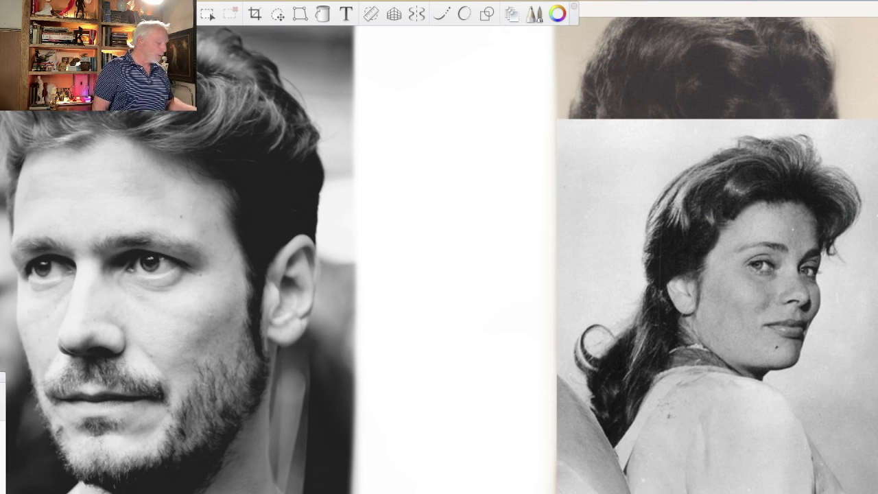
pyautogui.press('Delete')
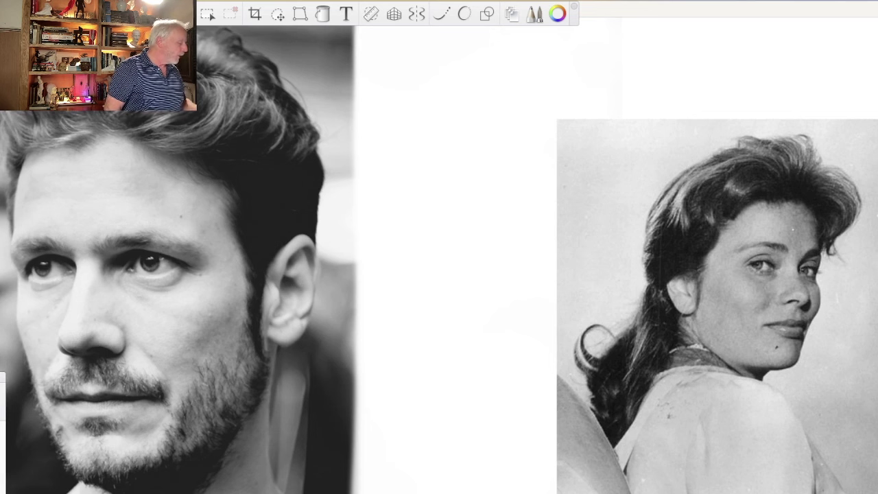
# - Trace orange lines on the man's photo down the far side of the forehead, over the brow and into the far eye socket
pyautogui.moveTo(20, 170)
pyautogui.mouseDown()
pyautogui.moveTo(13, 257)
pyautogui.moveTo(23, 271)
pyautogui.moveTo(11, 257)
pyautogui.mouseUp()
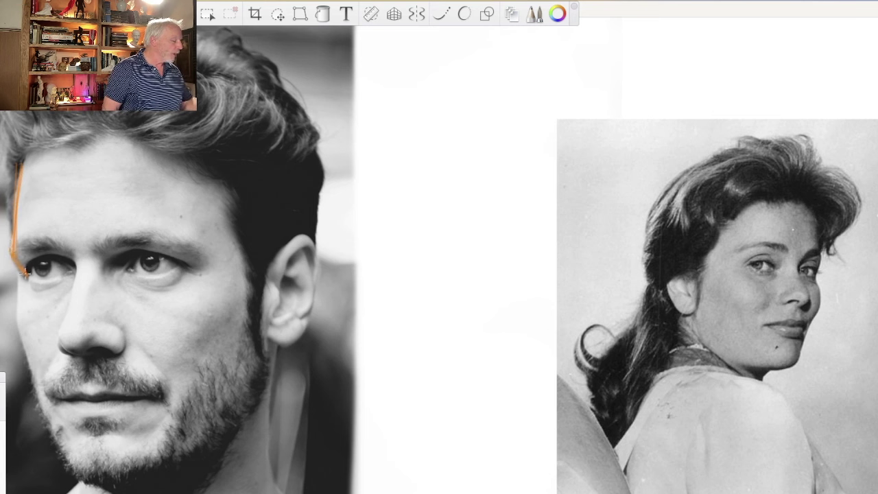
pyautogui.moveTo(39, 152); pyautogui.dragTo(35, 238)
pyautogui.moveTo(38, 158)
pyautogui.mouseDown()
pyautogui.moveTo(35, 240)
pyautogui.moveTo(51, 259)
pyautogui.moveTo(50, 281)
pyautogui.moveTo(30, 241)
pyautogui.moveTo(51, 257)
pyautogui.moveTo(38, 150)
pyautogui.moveTo(33, 226)
pyautogui.mouseUp()
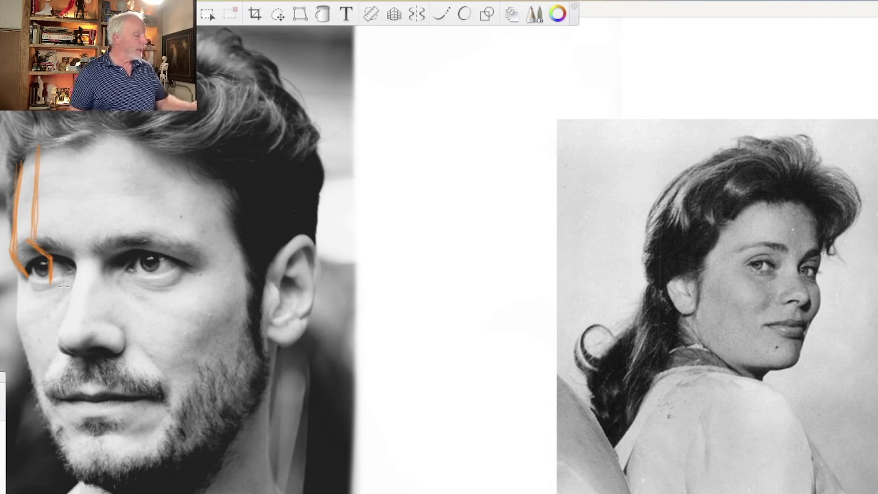
# - Draw an orange step diagram on the blank area between the photos: a tall vertical, a short ledge and a shorter vertical
pyautogui.moveTo(478, 72)
pyautogui.mouseDown()
pyautogui.moveTo(478, 158)
pyautogui.moveTo(476, 63)
pyautogui.moveTo(477, 170)
pyautogui.moveTo(481, 161)
pyautogui.moveTo(441, 170)
pyautogui.moveTo(444, 202)
pyautogui.mouseUp()
pyautogui.moveTo(443, 165); pyautogui.dragTo(443, 201)
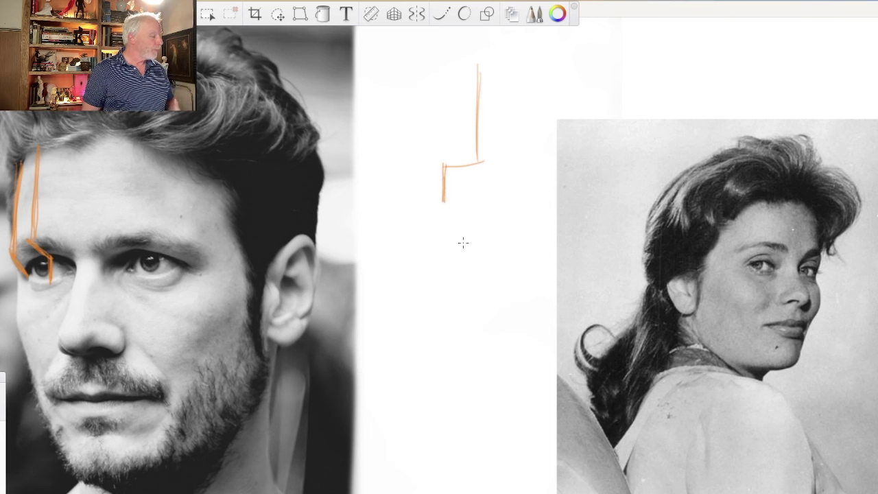
pyautogui.moveTo(474, 58)
pyautogui.mouseDown()
pyautogui.moveTo(481, 131)
pyautogui.moveTo(478, 74)
pyautogui.moveTo(475, 146)
pyautogui.moveTo(446, 172)
pyautogui.moveTo(442, 208)
pyautogui.mouseUp()
pyautogui.moveTo(444, 173); pyautogui.dragTo(441, 206)
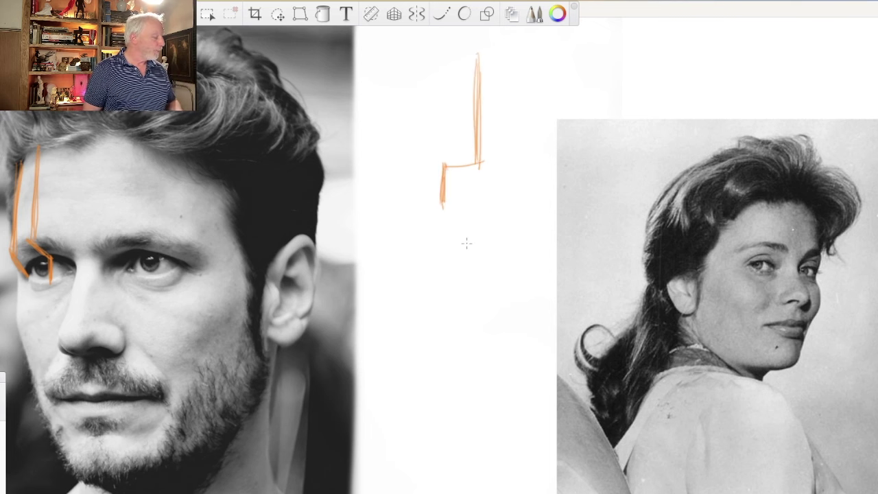
# - Extend the orange lines down the man's far cheek and draw a matching forehead-to-socket line with an arrowhead through his near eye
pyautogui.moveTo(50, 291); pyautogui.dragTo(53, 348)
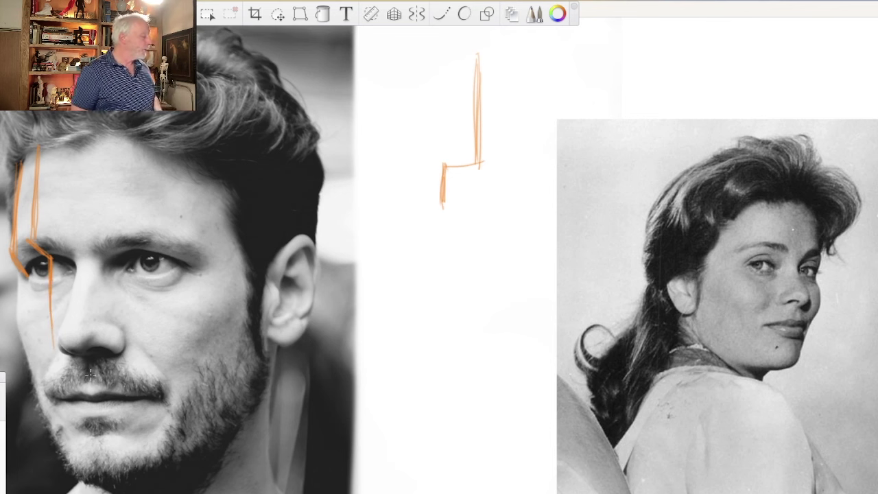
pyautogui.moveTo(26, 280); pyautogui.dragTo(26, 306)
pyautogui.moveTo(11, 262)
pyautogui.mouseDown()
pyautogui.moveTo(17, 326)
pyautogui.moveTo(26, 312)
pyautogui.mouseUp()
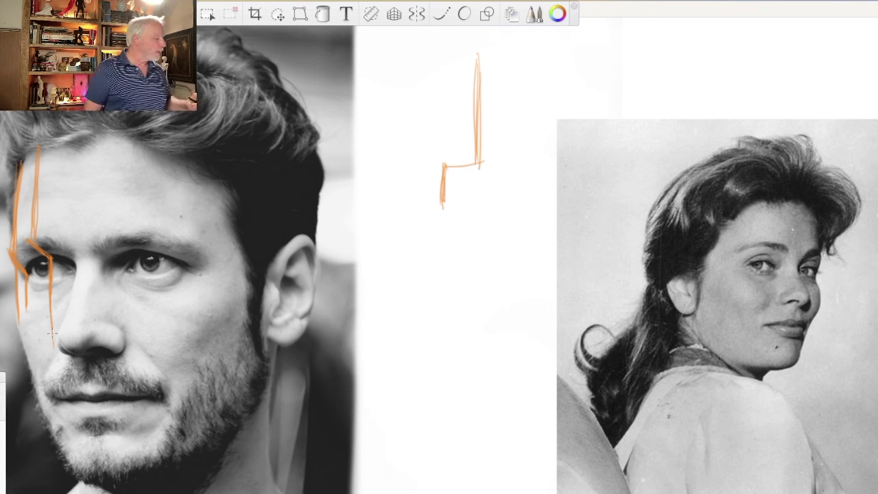
pyautogui.moveTo(131, 156)
pyautogui.mouseDown()
pyautogui.moveTo(128, 233)
pyautogui.moveTo(145, 250)
pyautogui.moveTo(149, 326)
pyautogui.moveTo(166, 316)
pyautogui.mouseUp()
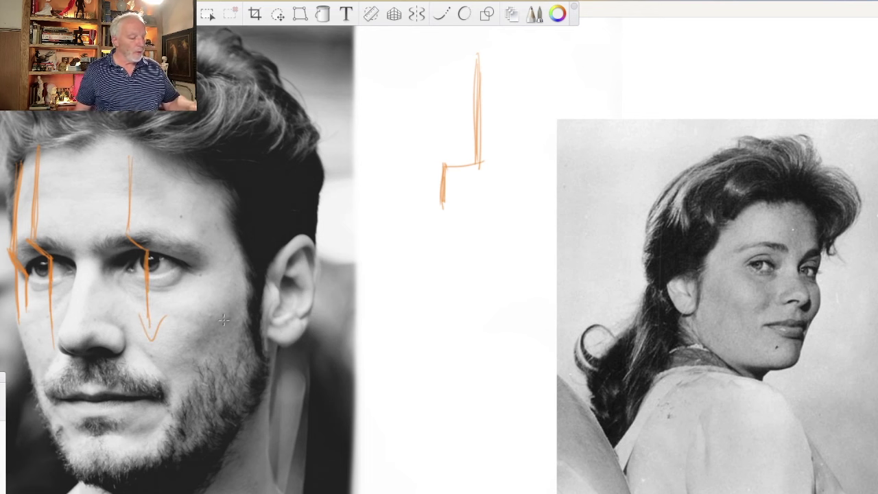
pyautogui.moveTo(817, 210); pyautogui.dragTo(817, 360)
pyautogui.moveTo(815, 320)
pyautogui.mouseDown()
pyautogui.moveTo(817, 282)
pyautogui.moveTo(825, 379)
pyautogui.moveTo(813, 276)
pyautogui.moveTo(821, 401)
pyautogui.mouseUp()
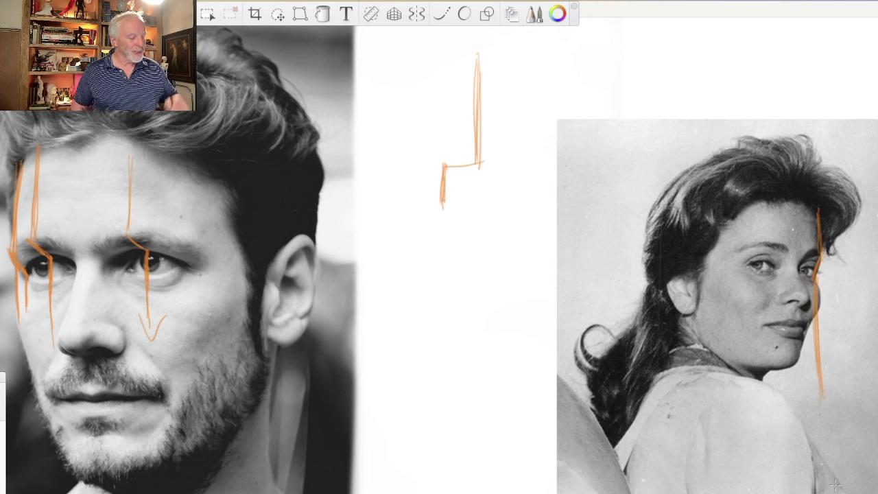
pyautogui.moveTo(812, 281); pyautogui.dragTo(816, 294)
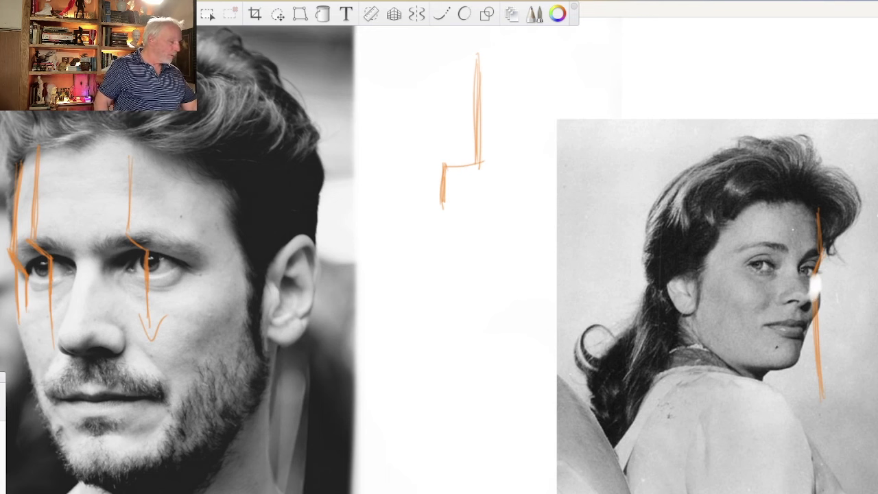
pyautogui.hotkey('ctrl', 'z')
pyautogui.hotkey('ctrl', 'z')
pyautogui.hotkey('ctrl', 'z')
pyautogui.hotkey('ctrl', 'z')
pyautogui.hotkey('ctrl', 'z')
pyautogui.hotkey('ctrl', 'z')
pyautogui.hotkey('ctrl', 'z')
pyautogui.hotkey('ctrl', 'z')
pyautogui.hotkey('ctrl', 'z')
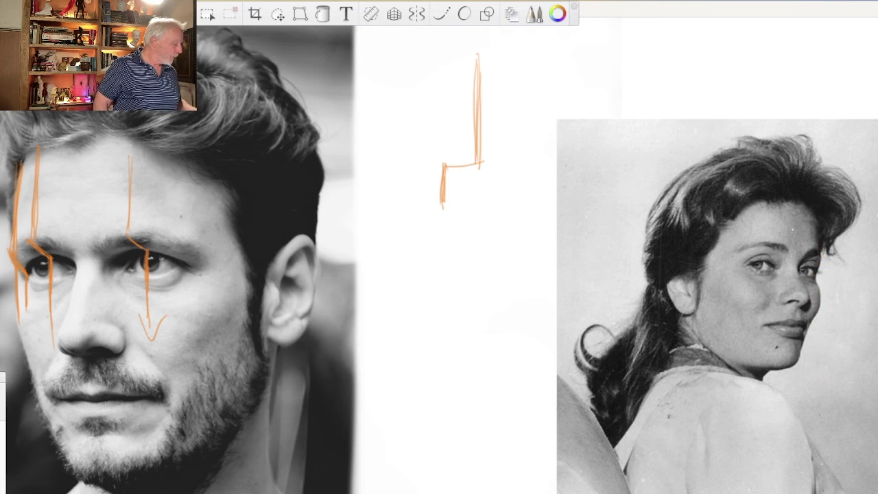
# - Trace the woman's far forehead, eye socket and cheek contour in orange, plus a line from her forehead over the near brow
pyautogui.moveTo(816, 218); pyautogui.dragTo(825, 328)
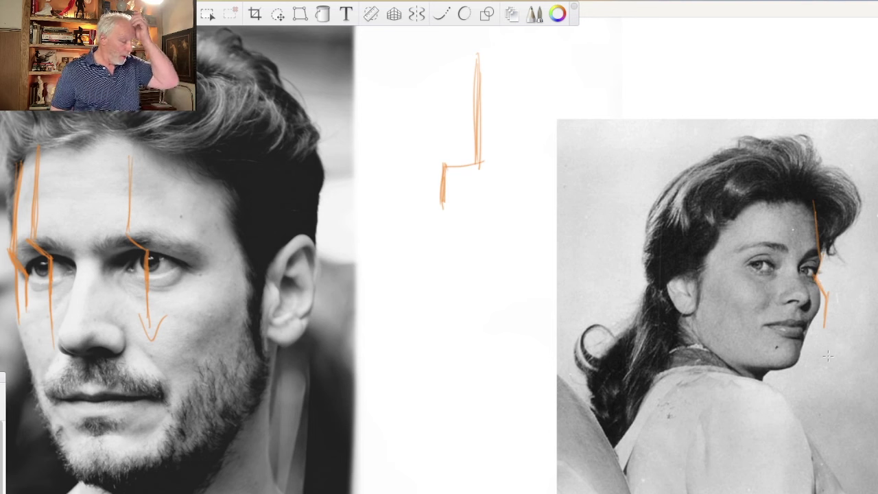
pyautogui.moveTo(814, 202); pyautogui.dragTo(821, 255)
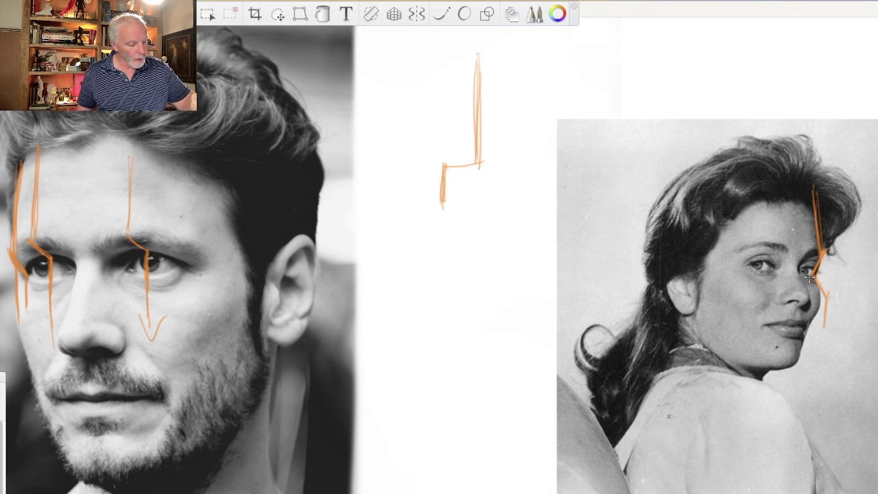
pyautogui.moveTo(770, 205)
pyautogui.mouseDown()
pyautogui.moveTo(776, 249)
pyautogui.moveTo(767, 253)
pyautogui.mouseUp()
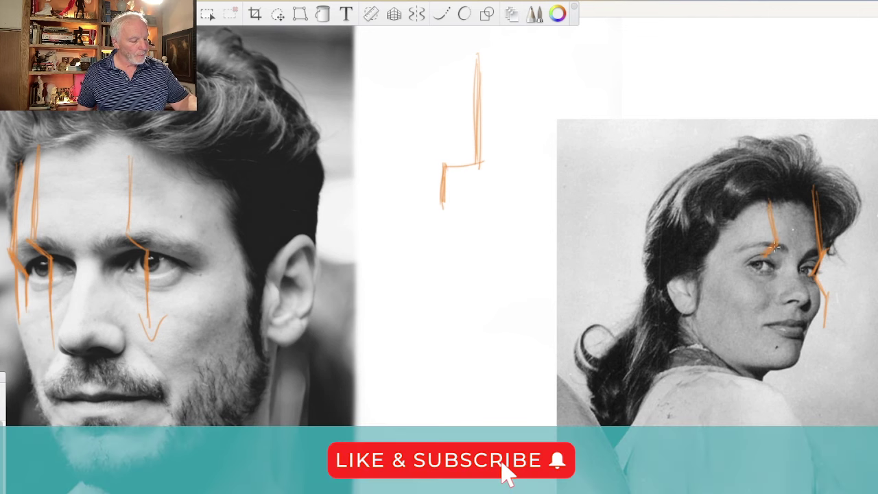
# - Draw a right-angle ledge and a slanted step diagram beside the woman's photo, and extend her near-eye line down the cheek
pyautogui.moveTo(647, 56)
pyautogui.mouseDown()
pyautogui.moveTo(647, 86)
pyautogui.moveTo(607, 98)
pyautogui.mouseUp()
pyautogui.moveTo(531, 99)
pyautogui.mouseDown()
pyautogui.moveTo(514, 196)
pyautogui.moveTo(481, 226)
pyautogui.moveTo(480, 281)
pyautogui.mouseUp()
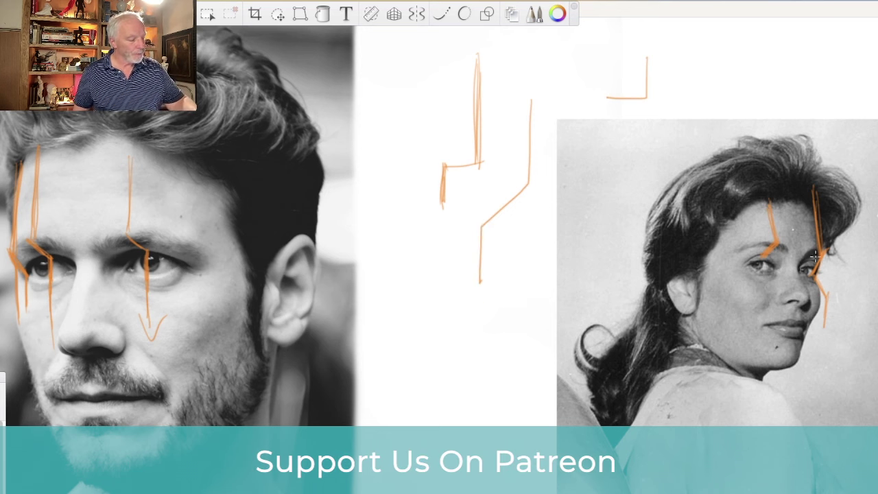
pyautogui.moveTo(763, 252); pyautogui.dragTo(764, 301)
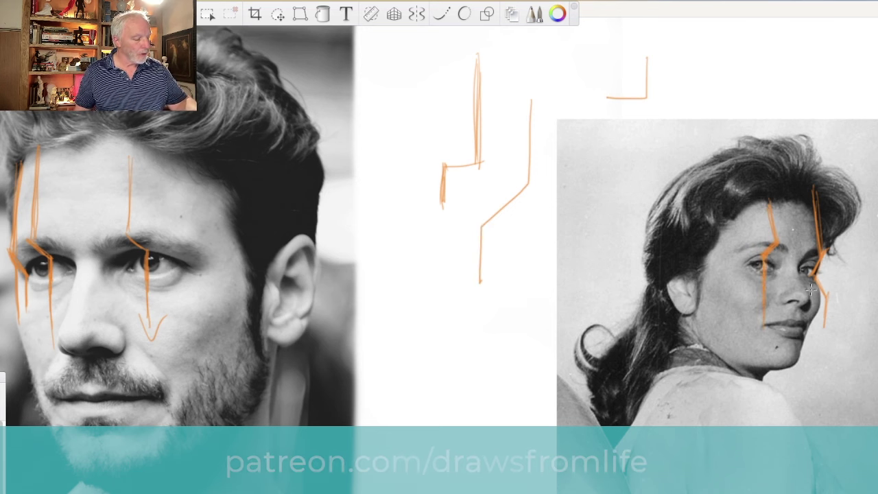
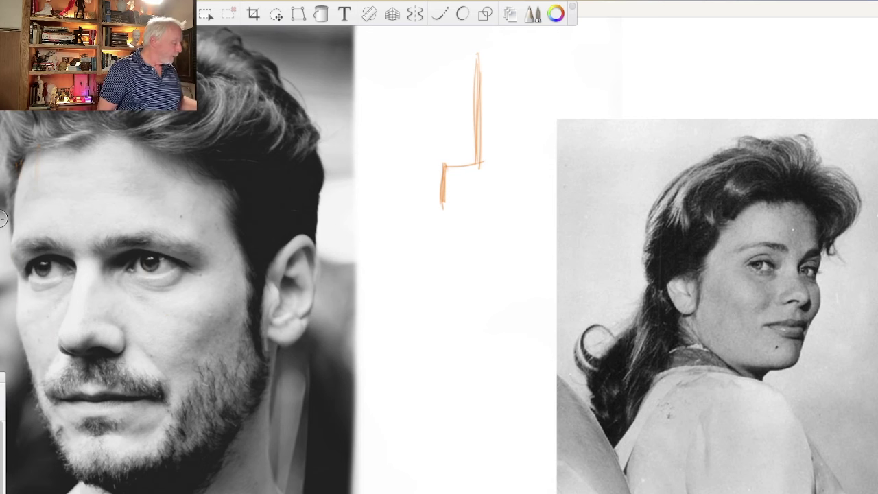
# - Trace the man's far forehead-to-socket contour, a line from his forehead through his near eye, and a short vertical above his inner near brow in orange
pyautogui.moveTo(13, 197); pyautogui.dragTo(8, 255)
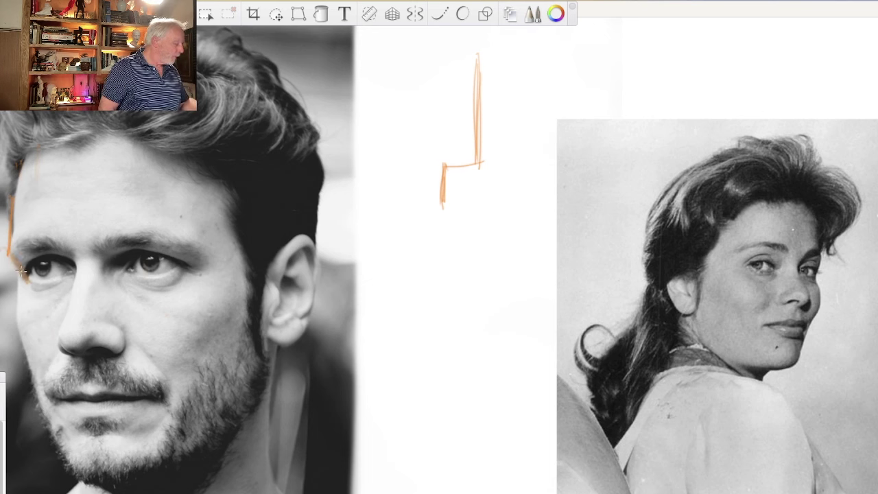
pyautogui.moveTo(21, 271)
pyautogui.mouseDown()
pyautogui.moveTo(12, 259)
pyautogui.moveTo(31, 290)
pyautogui.mouseUp()
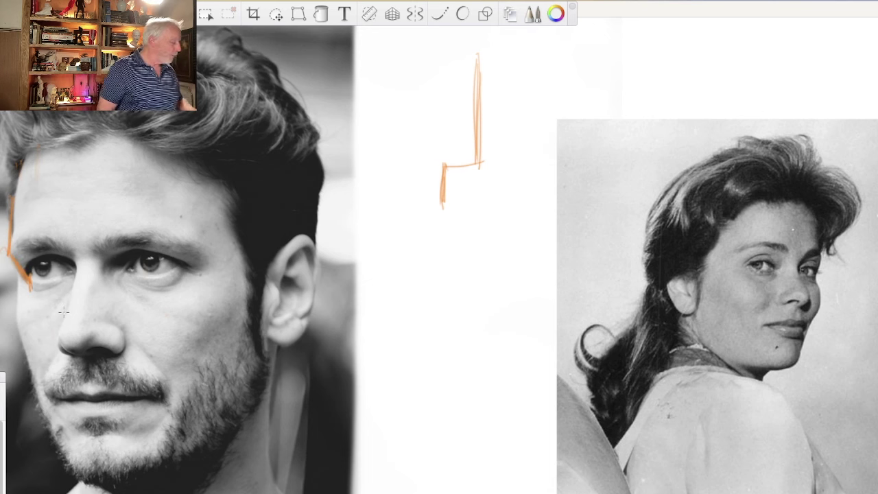
pyautogui.moveTo(133, 168)
pyautogui.mouseDown()
pyautogui.moveTo(134, 236)
pyautogui.moveTo(150, 259)
pyautogui.moveTo(150, 295)
pyautogui.mouseUp()
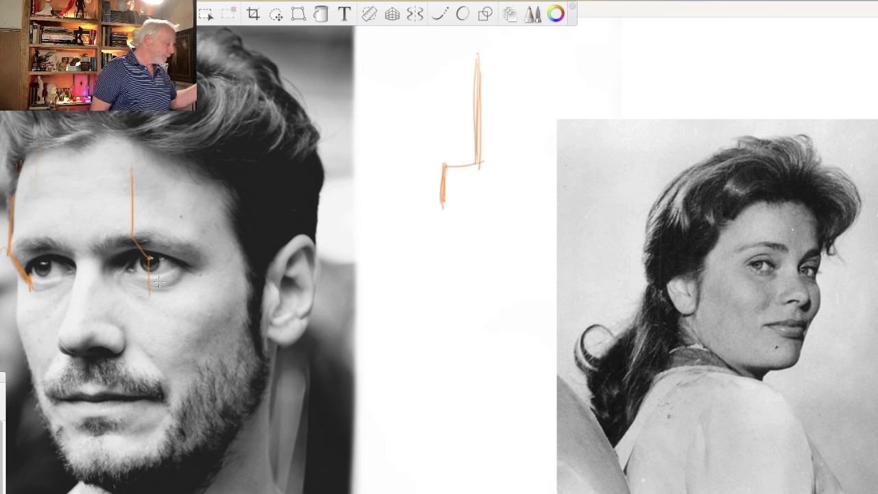
pyautogui.moveTo(97, 195); pyautogui.dragTo(94, 239)
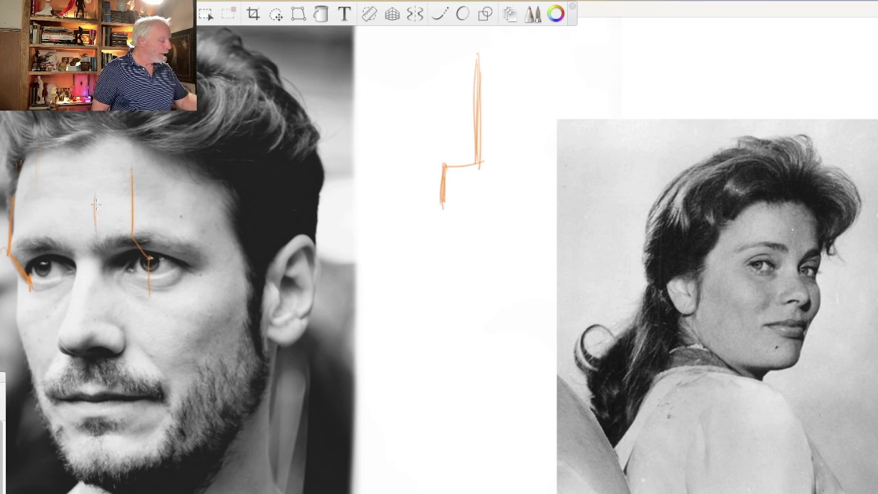
# - Erase the orange line on the man's far contour and outline both of his eyebrows in orange
pyautogui.moveTo(19, 196)
pyautogui.mouseDown()
pyautogui.moveTo(13, 230)
pyautogui.moveTo(28, 283)
pyautogui.mouseUp()
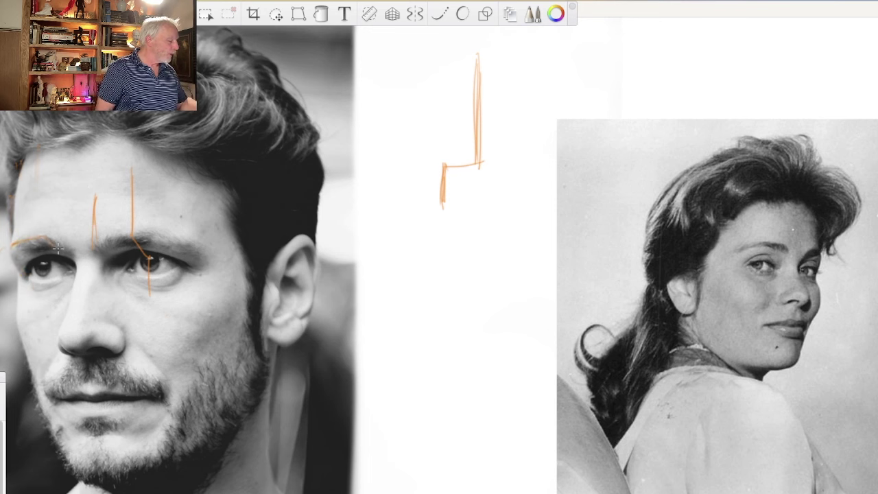
pyautogui.moveTo(59, 247)
pyautogui.mouseDown()
pyautogui.moveTo(35, 247)
pyautogui.moveTo(11, 259)
pyautogui.mouseUp()
pyautogui.moveTo(98, 253)
pyautogui.mouseDown()
pyautogui.moveTo(172, 247)
pyautogui.moveTo(198, 262)
pyautogui.moveTo(199, 252)
pyautogui.moveTo(141, 233)
pyautogui.moveTo(100, 240)
pyautogui.mouseUp()
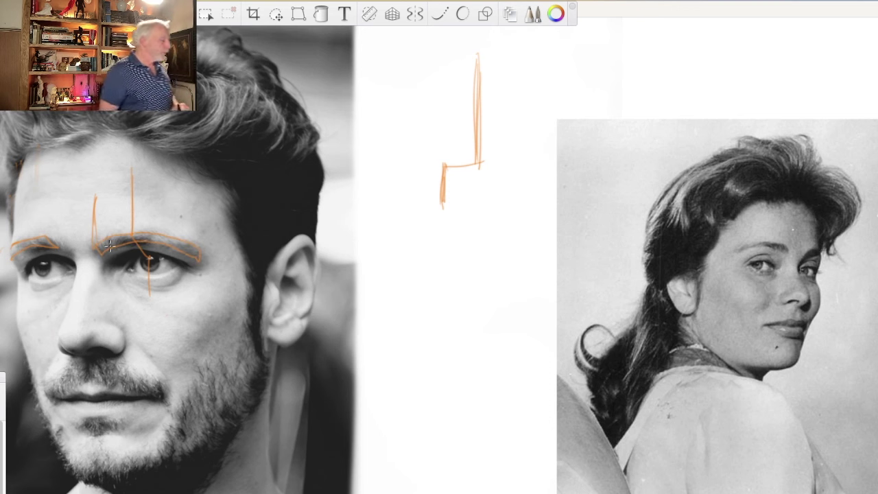
# - Reinforce the orange forehead lines over the man's near brow and eye, and add a short ledge under the inner end of that brow
pyautogui.moveTo(93, 240)
pyautogui.mouseDown()
pyautogui.moveTo(94, 192)
pyautogui.moveTo(94, 246)
pyautogui.mouseUp()
pyautogui.moveTo(137, 161)
pyautogui.mouseDown()
pyautogui.moveTo(132, 242)
pyautogui.moveTo(154, 262)
pyautogui.moveTo(156, 297)
pyautogui.mouseUp()
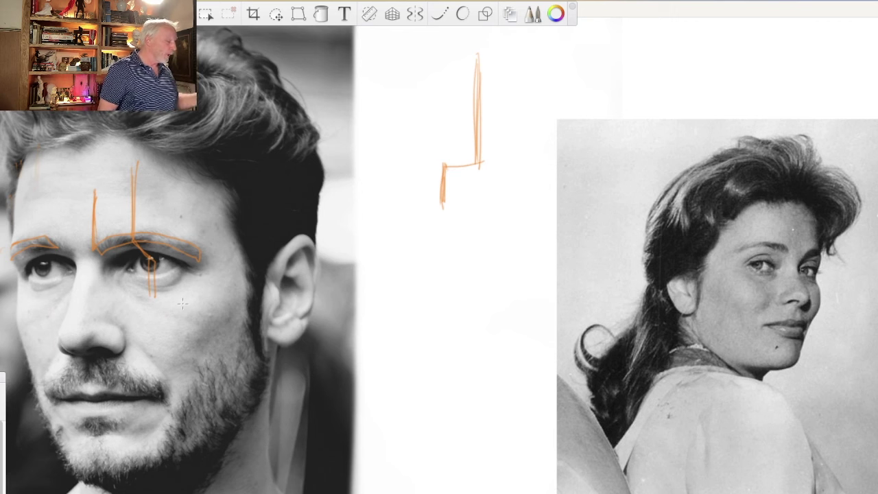
pyautogui.moveTo(95, 192); pyautogui.dragTo(95, 247)
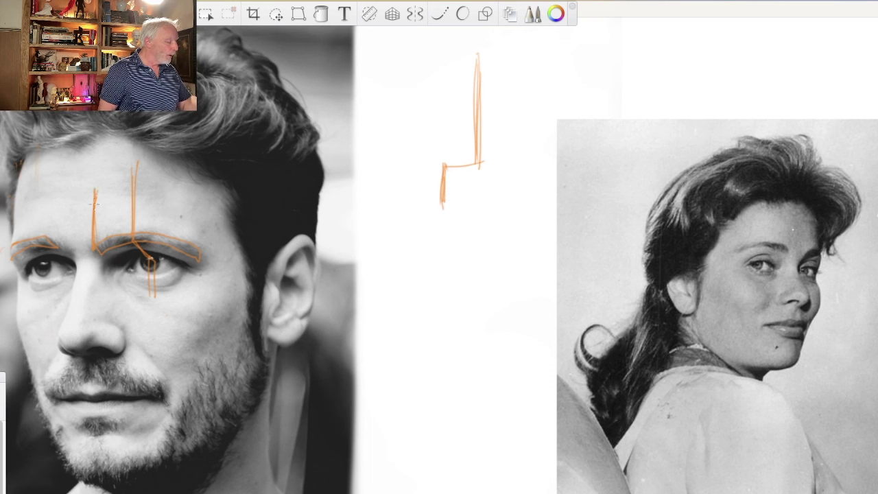
pyautogui.moveTo(94, 199); pyautogui.dragTo(97, 255)
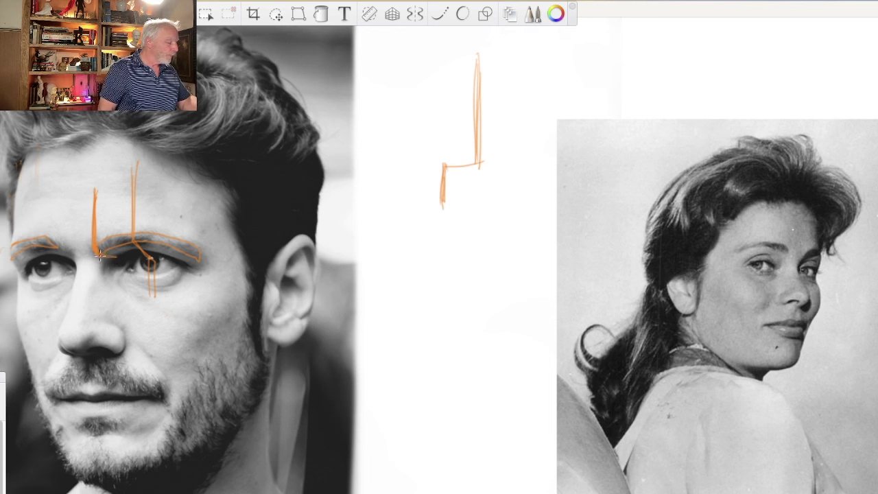
# - Draw a long orange arrow across the man's forehead toward his far side, and drop a short vertical from the ledge beside his near eye's inner corner
pyautogui.moveTo(121, 221)
pyautogui.mouseDown()
pyautogui.moveTo(79, 220)
pyautogui.moveTo(69, 207)
pyautogui.moveTo(46, 218)
pyautogui.mouseUp()
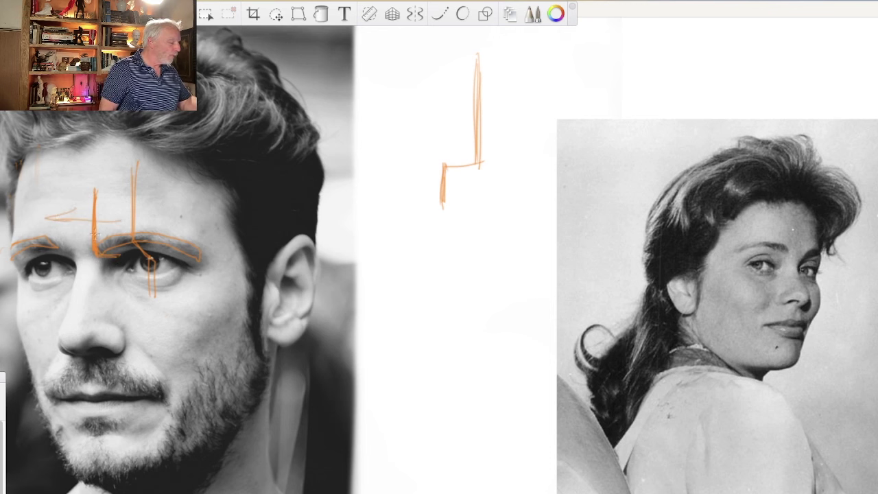
pyautogui.moveTo(171, 217); pyautogui.dragTo(45, 219)
pyautogui.moveTo(46, 219); pyautogui.dragTo(78, 227)
pyautogui.moveTo(120, 255); pyautogui.dragTo(126, 280)
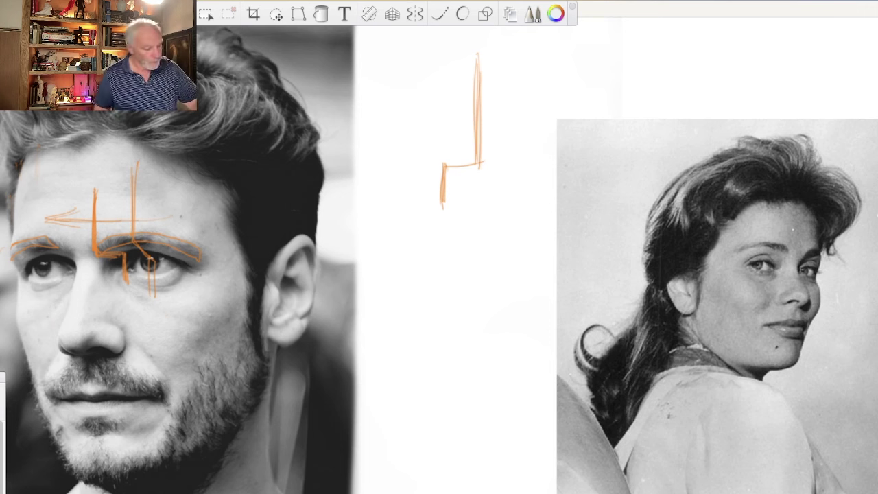
# - Draw blue step marks from the woman's forehead into both inner eye sockets, plus a vertical with a crossbar above her head
pyautogui.moveTo(787, 209); pyautogui.dragTo(788, 248)
pyautogui.moveTo(781, 41)
pyautogui.mouseDown()
pyautogui.moveTo(784, 138)
pyautogui.moveTo(812, 126)
pyautogui.mouseUp()
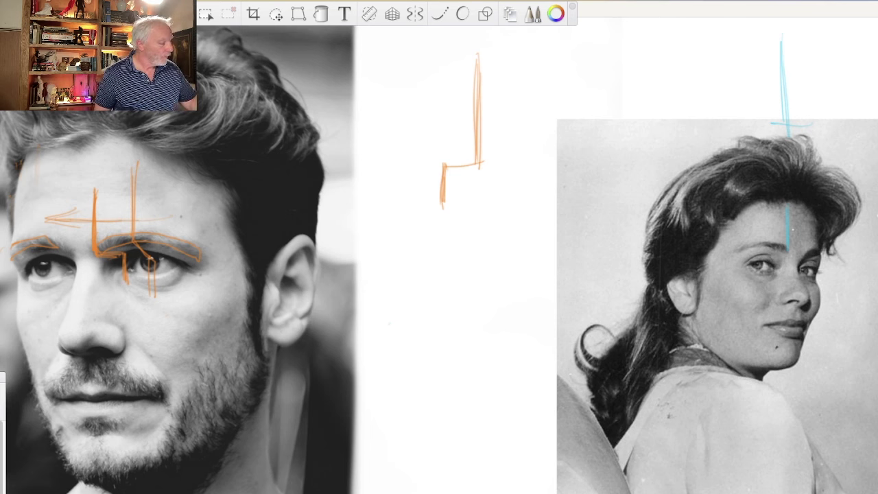
pyautogui.press('space')
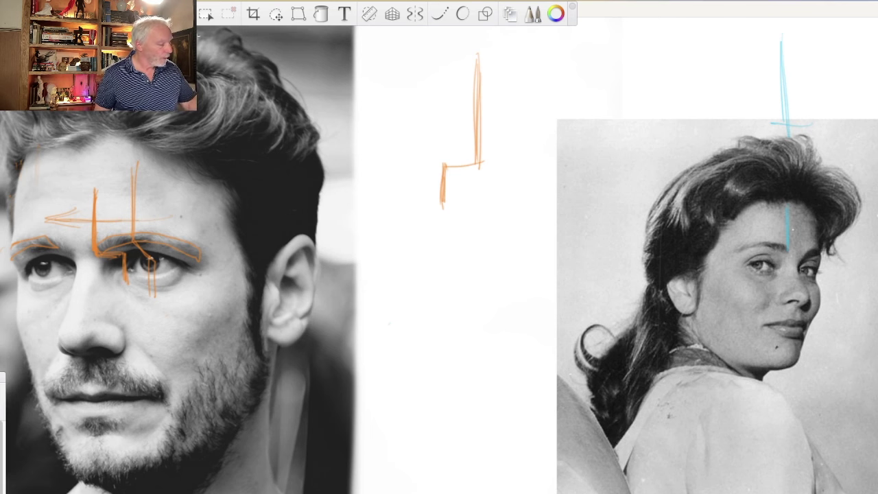
pyautogui.press('space')
pyautogui.moveTo(376, 301); pyautogui.dragTo(221, 291)
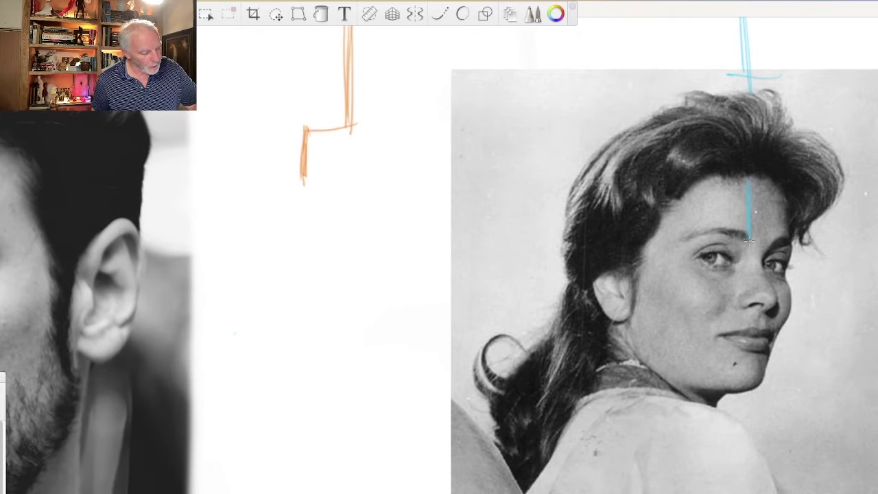
pyautogui.moveTo(749, 237); pyautogui.dragTo(725, 232)
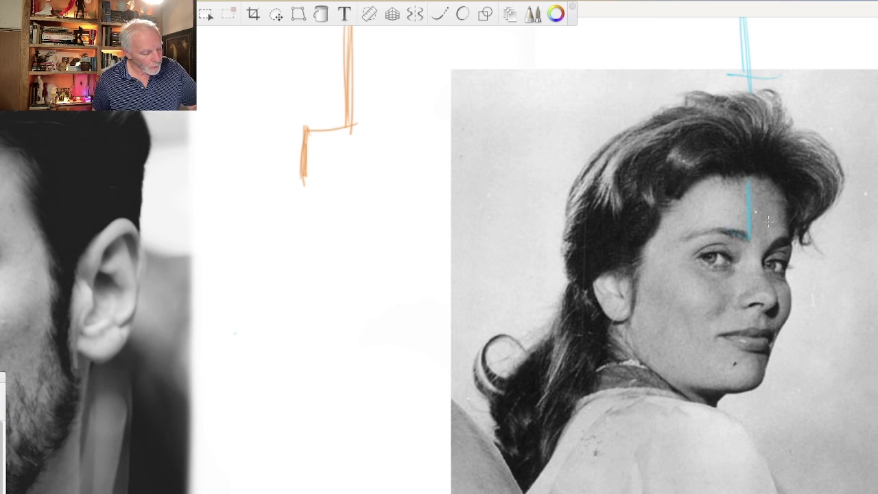
pyautogui.moveTo(772, 217); pyautogui.dragTo(755, 238)
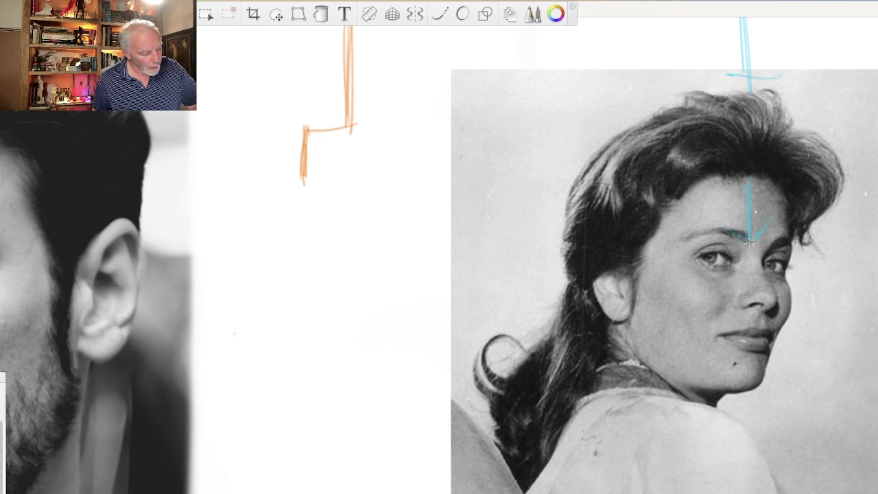
pyautogui.moveTo(731, 240)
pyautogui.mouseDown()
pyautogui.moveTo(729, 268)
pyautogui.moveTo(731, 255)
pyautogui.mouseUp()
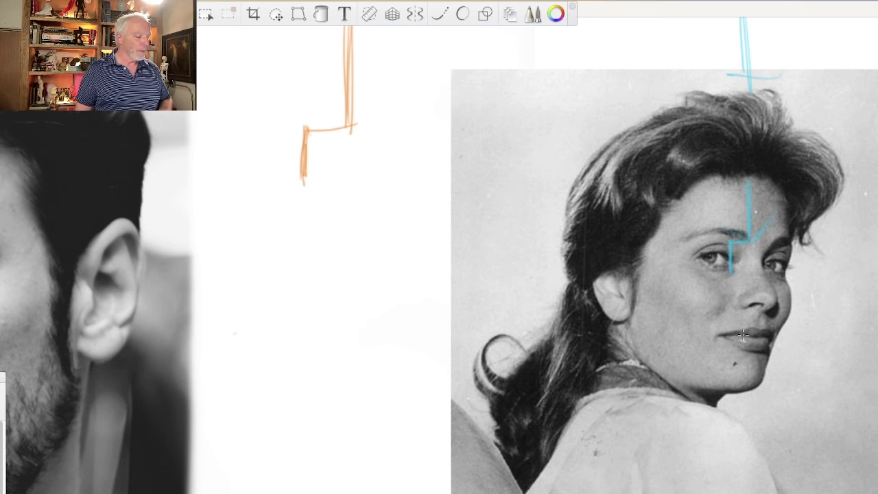
pyautogui.moveTo(764, 257)
pyautogui.mouseDown()
pyautogui.moveTo(765, 266)
pyautogui.moveTo(774, 250)
pyautogui.mouseUp()
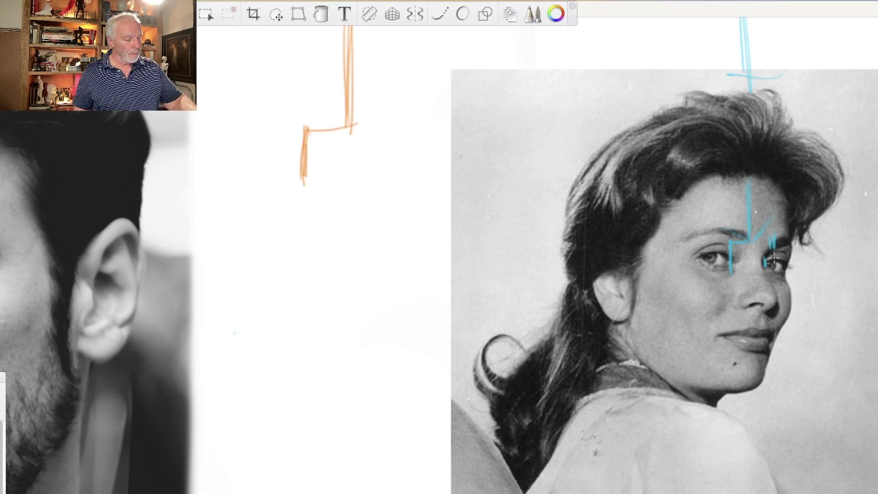
pyautogui.moveTo(768, 258); pyautogui.dragTo(790, 254)
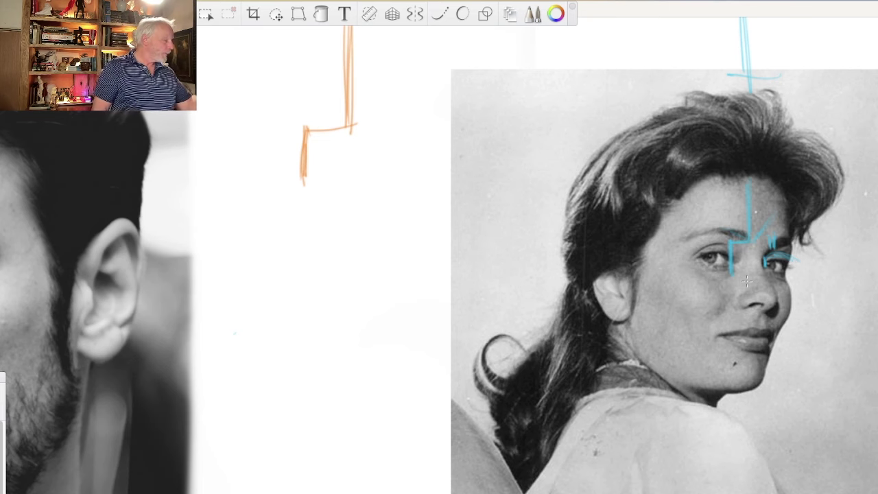
# - Trace the man's far forehead-to-socket contour in blue, mark his far brow, and circle the far eye area
pyautogui.hscroll(-8, 746, 280)
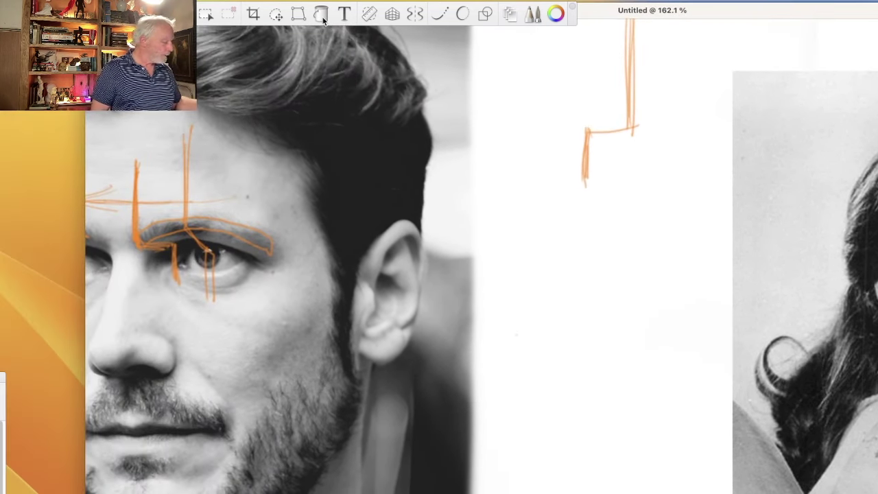
pyautogui.press('space')
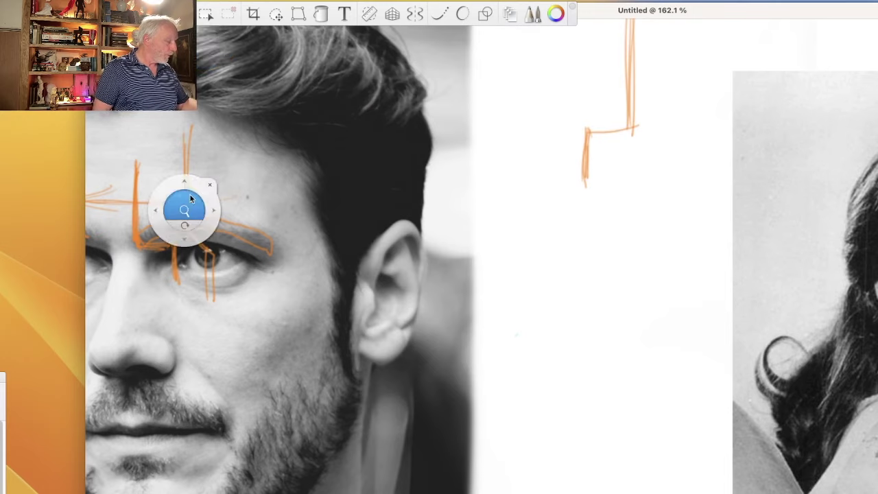
pyautogui.moveTo(190, 198); pyautogui.dragTo(229, 340)
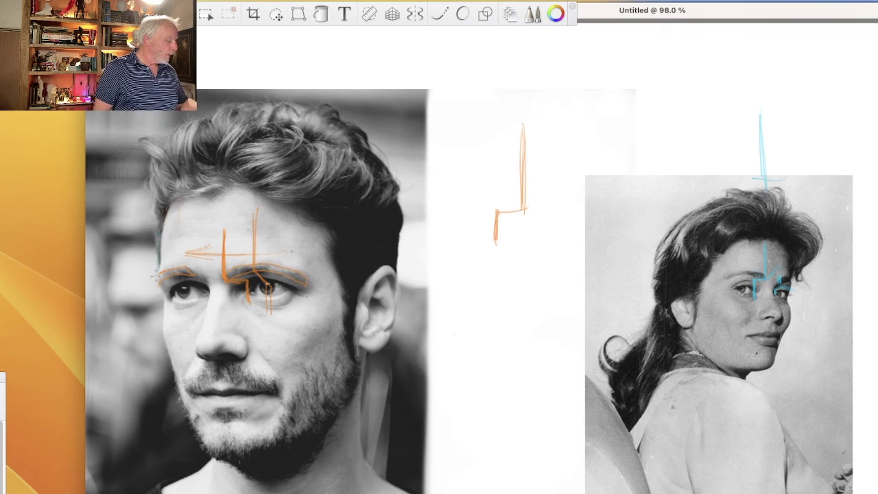
pyautogui.moveTo(161, 230)
pyautogui.mouseDown()
pyautogui.moveTo(160, 278)
pyautogui.moveTo(174, 301)
pyautogui.mouseUp()
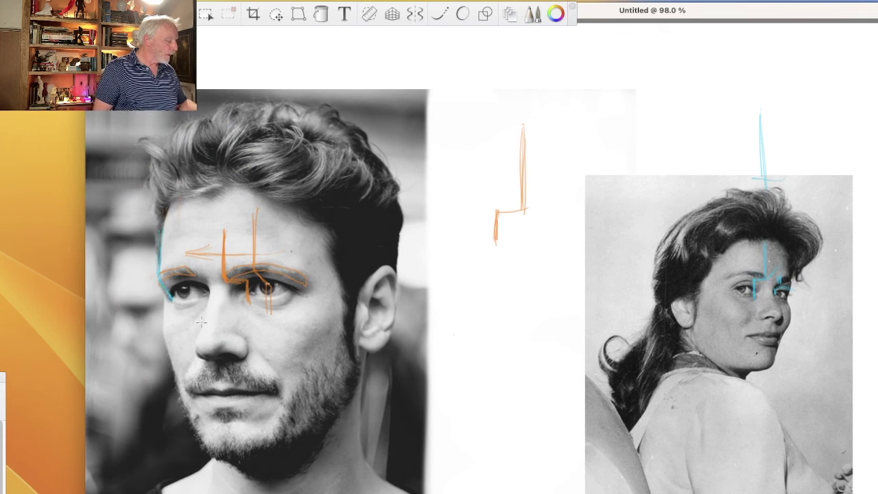
pyautogui.moveTo(190, 267)
pyautogui.mouseDown()
pyautogui.moveTo(204, 277)
pyautogui.moveTo(199, 264)
pyautogui.moveTo(192, 276)
pyautogui.moveTo(184, 266)
pyautogui.moveTo(150, 275)
pyautogui.mouseUp()
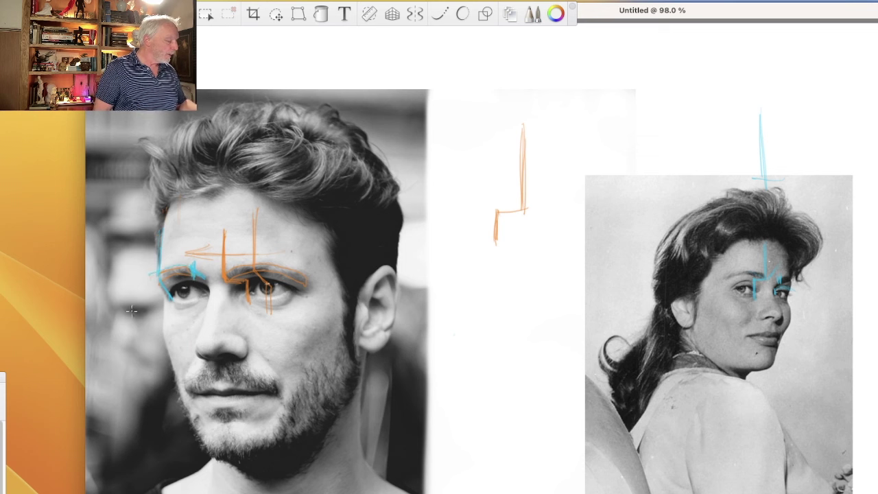
pyautogui.moveTo(243, 262)
pyautogui.mouseDown()
pyautogui.moveTo(155, 278)
pyautogui.moveTo(210, 294)
pyautogui.moveTo(193, 277)
pyautogui.moveTo(140, 273)
pyautogui.moveTo(197, 251)
pyautogui.mouseUp()
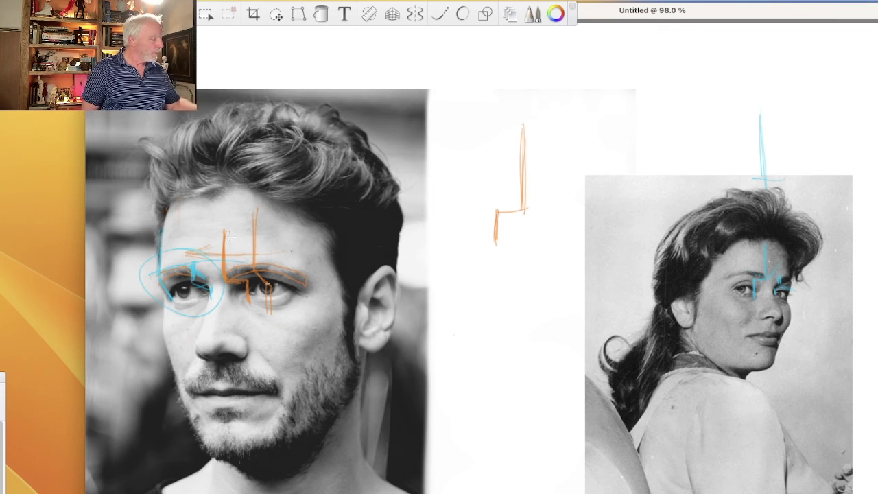
# - Erase the blue and orange annotations around the man's eyes, brows and forehead
pyautogui.moveTo(219, 260)
pyautogui.mouseDown()
pyautogui.moveTo(228, 305)
pyautogui.moveTo(203, 308)
pyautogui.moveTo(141, 284)
pyautogui.moveTo(199, 294)
pyautogui.mouseUp()
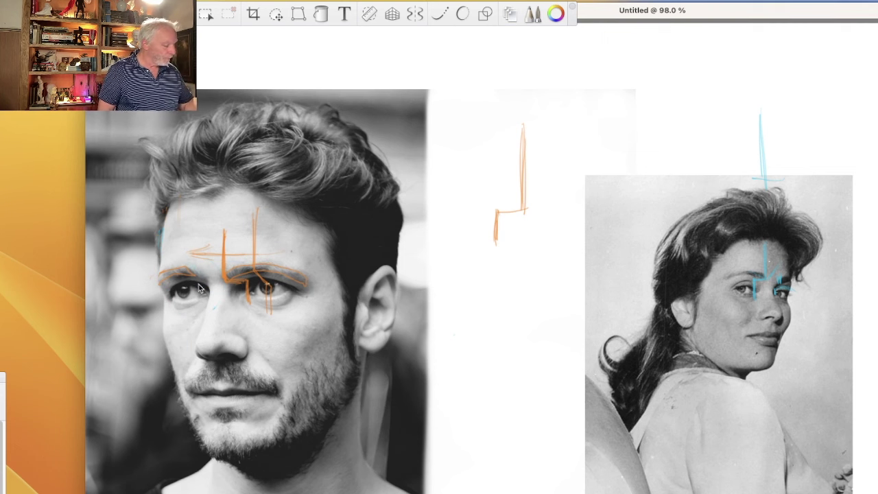
pyautogui.moveTo(209, 301)
pyautogui.mouseDown()
pyautogui.moveTo(257, 319)
pyautogui.moveTo(221, 242)
pyautogui.moveTo(237, 228)
pyautogui.moveTo(299, 280)
pyautogui.moveTo(315, 309)
pyautogui.mouseUp()
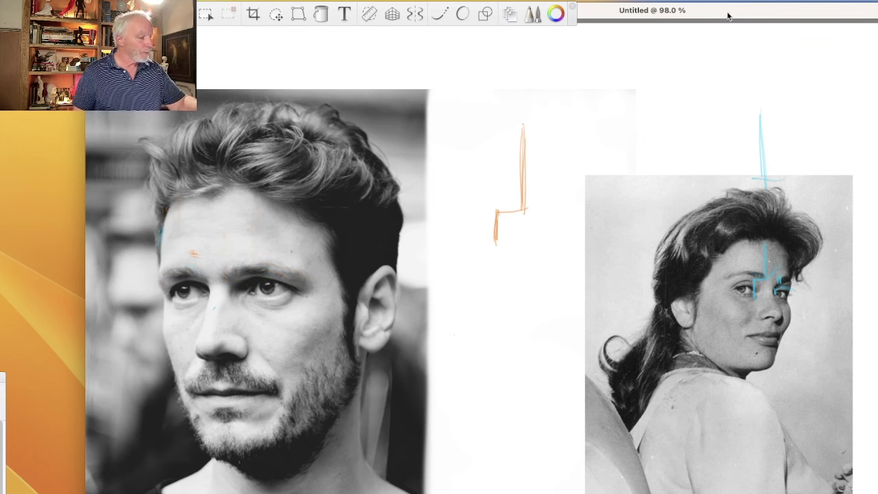
# - Move the canvas window aside to view Sargent's Paul Helleu portrait in the image viewer, and bring the canvas back
pyautogui.moveTo(729, 13)
pyautogui.mouseDown()
pyautogui.moveTo(368, 34)
pyautogui.moveTo(89, 34)
pyautogui.mouseUp()
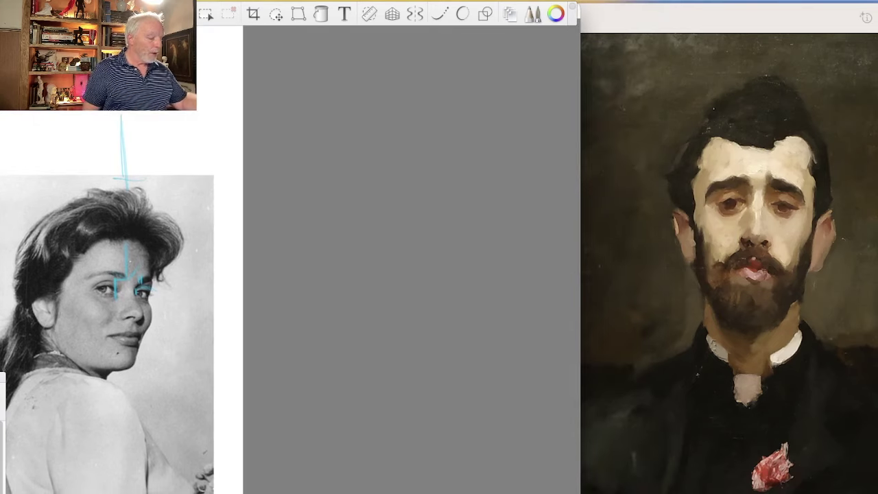
pyautogui.click(749, 184)
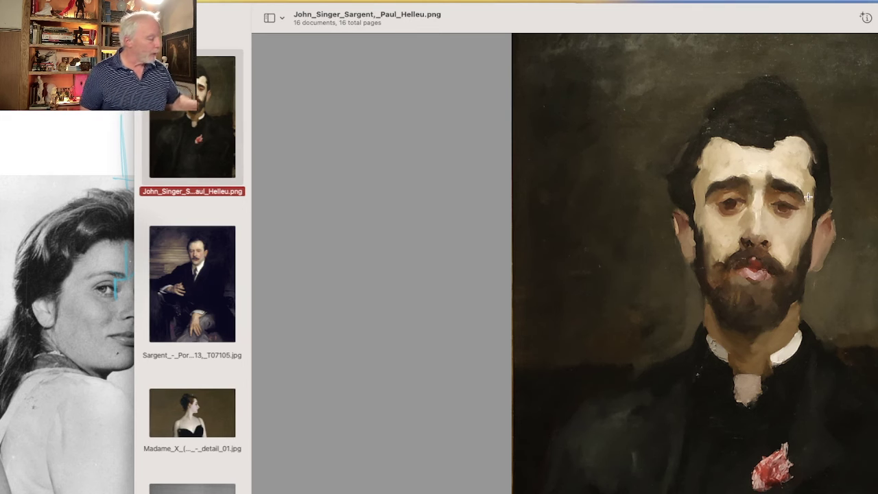
pyautogui.press('super+Tab')
pyautogui.moveTo(87, 11)
pyautogui.mouseDown()
pyautogui.moveTo(226, 21)
pyautogui.moveTo(674, 10)
pyautogui.mouseUp()
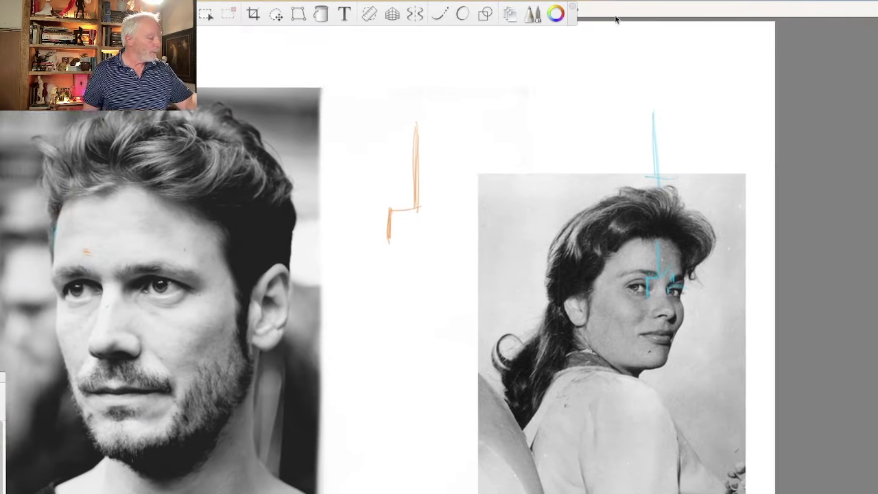
# - Sketch a thick brown arched brow in the blank area between the photos, and draw a slanting arrow with a looped head onto the woman's photo
pyautogui.press('space')
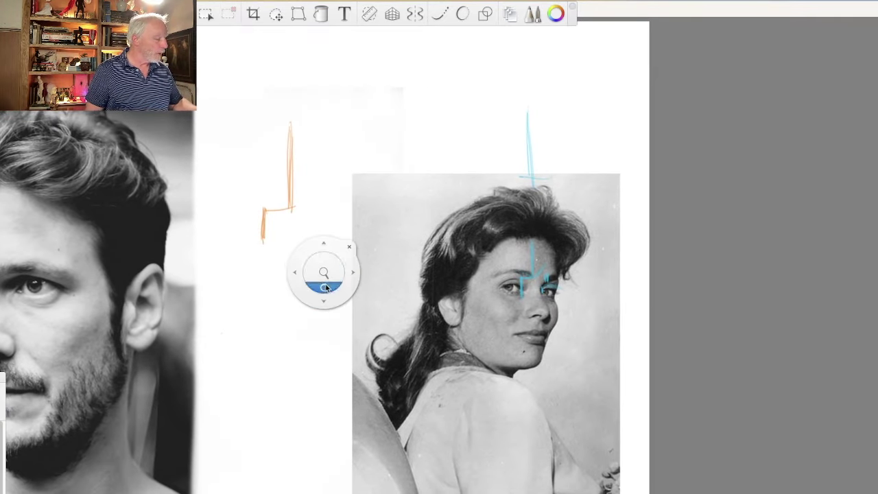
pyautogui.moveTo(323, 273); pyautogui.dragTo(500, 331)
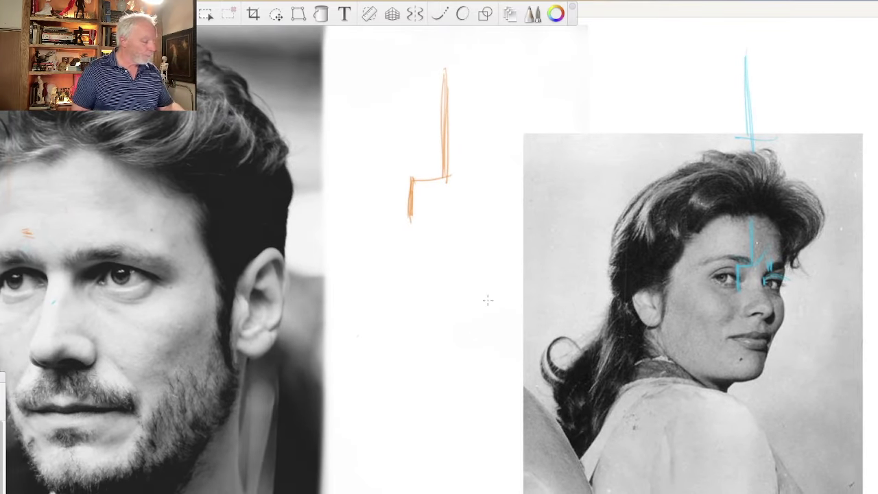
pyautogui.moveTo(491, 281)
pyautogui.mouseDown()
pyautogui.moveTo(487, 307)
pyautogui.moveTo(431, 282)
pyautogui.mouseUp()
pyautogui.moveTo(496, 293)
pyautogui.mouseDown()
pyautogui.moveTo(446, 287)
pyautogui.moveTo(392, 318)
pyautogui.moveTo(415, 295)
pyautogui.mouseUp()
pyautogui.moveTo(472, 291)
pyautogui.mouseDown()
pyautogui.moveTo(494, 296)
pyautogui.moveTo(424, 285)
pyautogui.moveTo(378, 332)
pyautogui.mouseUp()
pyautogui.moveTo(470, 105); pyautogui.dragTo(592, 144)
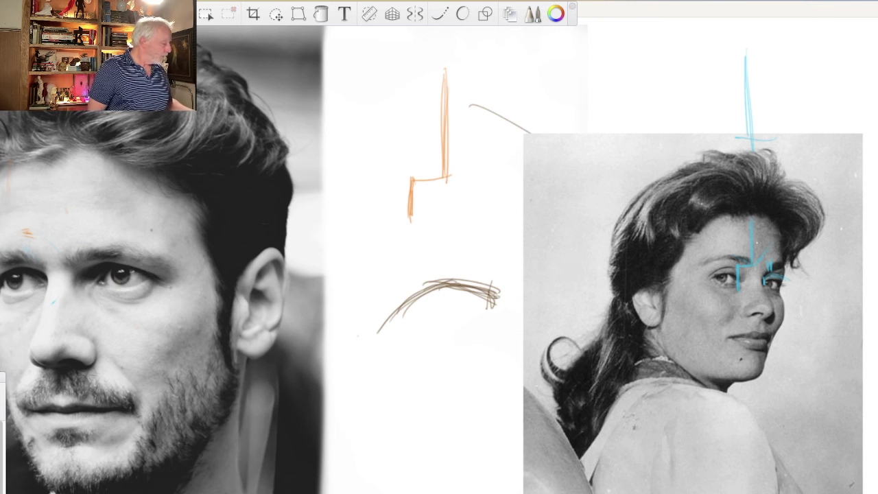
pyautogui.moveTo(511, 137)
pyautogui.mouseDown()
pyautogui.moveTo(583, 194)
pyautogui.moveTo(574, 222)
pyautogui.moveTo(592, 223)
pyautogui.moveTo(572, 230)
pyautogui.mouseUp()
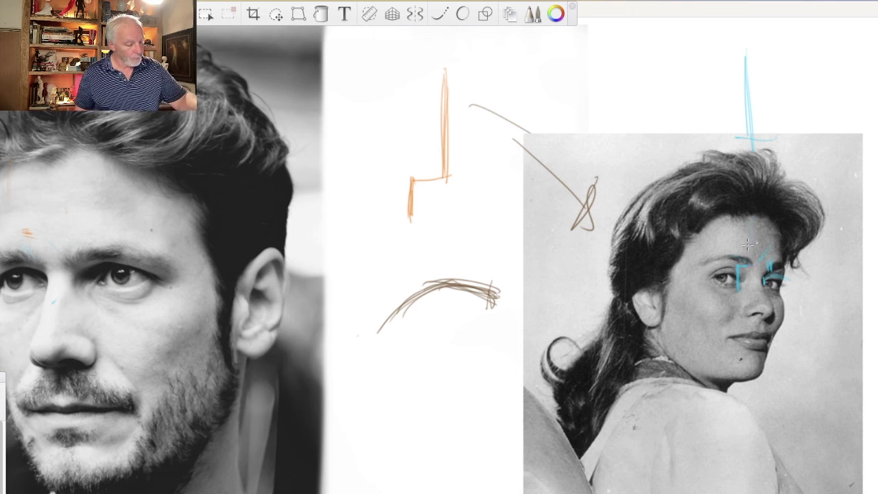
# - Erase the blue marks on the woman's photo and add brown strokes to the inner end of the arched brow sketch
pyautogui.moveTo(738, 288)
pyautogui.mouseDown()
pyautogui.moveTo(738, 259)
pyautogui.moveTo(771, 266)
pyautogui.moveTo(780, 278)
pyautogui.mouseUp()
pyautogui.moveTo(753, 147); pyautogui.dragTo(747, 77)
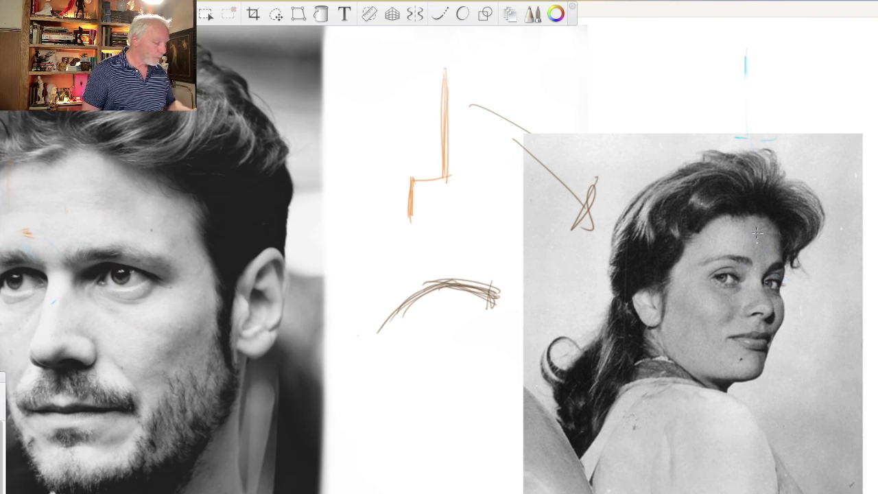
pyautogui.moveTo(503, 286); pyautogui.dragTo(496, 310)
pyautogui.moveTo(427, 296)
pyautogui.mouseDown()
pyautogui.moveTo(511, 302)
pyautogui.moveTo(403, 303)
pyautogui.moveTo(436, 288)
pyautogui.mouseUp()
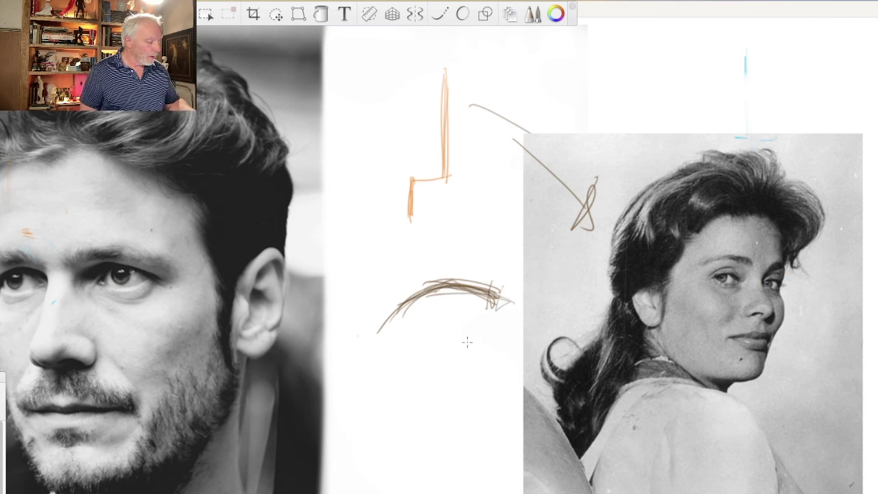
# - Sketch an eye beneath the arched brow, thicken the brow's inner end, and draw the stepped line from forehead into the socket
pyautogui.moveTo(503, 304)
pyautogui.mouseDown()
pyautogui.moveTo(465, 311)
pyautogui.moveTo(484, 404)
pyautogui.moveTo(465, 359)
pyautogui.moveTo(469, 336)
pyautogui.moveTo(470, 348)
pyautogui.moveTo(430, 338)
pyautogui.moveTo(467, 337)
pyautogui.moveTo(464, 353)
pyautogui.moveTo(432, 348)
pyautogui.moveTo(444, 362)
pyautogui.moveTo(463, 351)
pyautogui.mouseUp()
pyautogui.moveTo(496, 288); pyautogui.dragTo(501, 310)
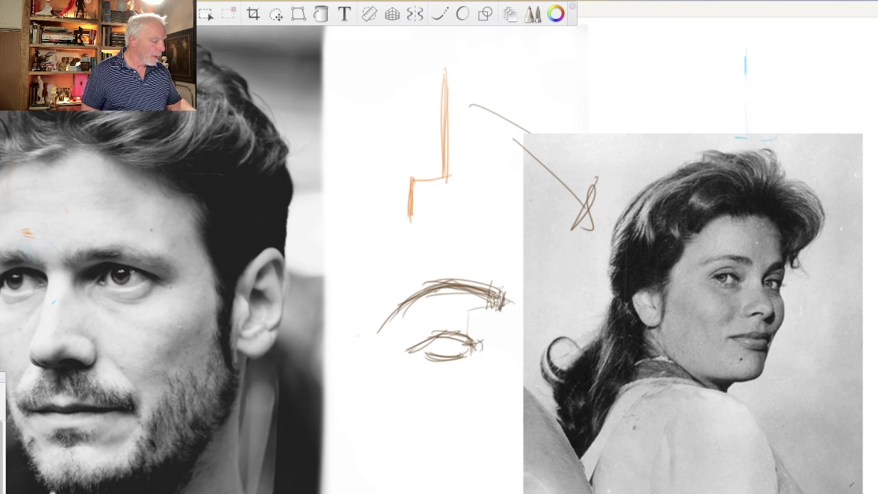
pyautogui.moveTo(464, 288)
pyautogui.mouseDown()
pyautogui.moveTo(501, 304)
pyautogui.moveTo(507, 293)
pyautogui.moveTo(504, 313)
pyautogui.mouseUp()
pyautogui.moveTo(432, 282)
pyautogui.mouseDown()
pyautogui.moveTo(502, 297)
pyautogui.moveTo(378, 317)
pyautogui.mouseUp()
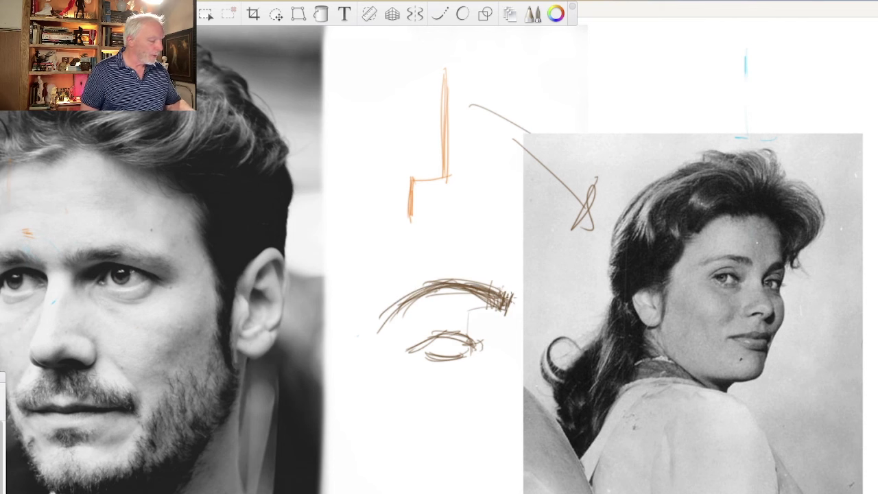
pyautogui.moveTo(509, 179)
pyautogui.mouseDown()
pyautogui.moveTo(511, 285)
pyautogui.moveTo(512, 310)
pyautogui.mouseUp()
pyautogui.moveTo(521, 307)
pyautogui.mouseDown()
pyautogui.moveTo(472, 321)
pyautogui.moveTo(476, 304)
pyautogui.moveTo(480, 362)
pyautogui.mouseUp()
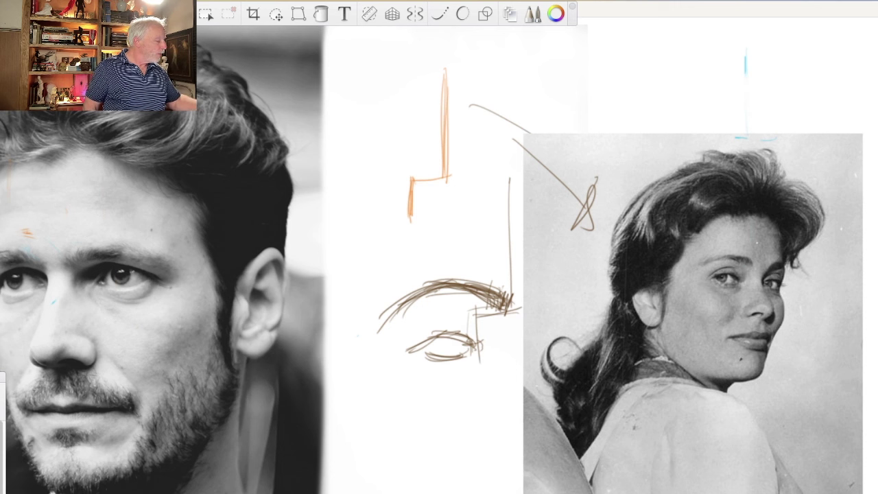
# - Mark the forehead-to-socket steps in orange around both brows and eyes on the man's photo
pyautogui.moveTo(19, 247); pyautogui.dragTo(41, 264)
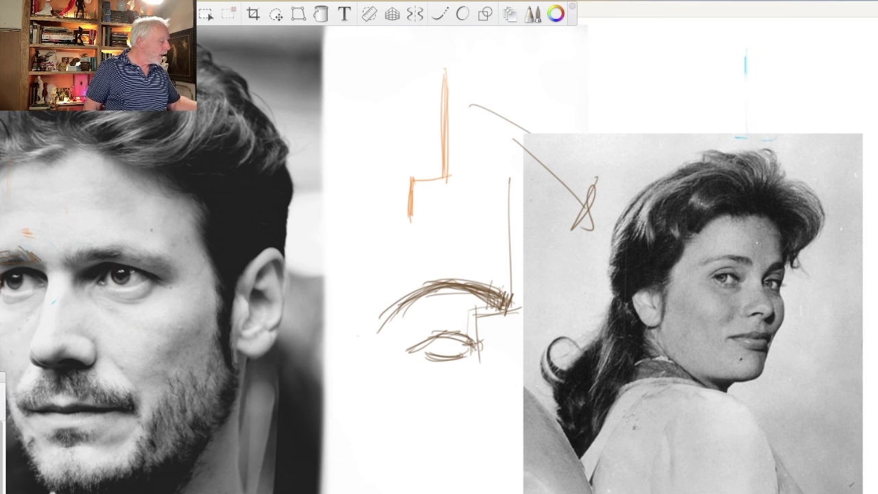
pyautogui.moveTo(78, 244)
pyautogui.mouseDown()
pyautogui.moveTo(68, 266)
pyautogui.moveTo(100, 269)
pyautogui.moveTo(97, 292)
pyautogui.mouseUp()
pyautogui.moveTo(175, 273); pyautogui.dragTo(157, 284)
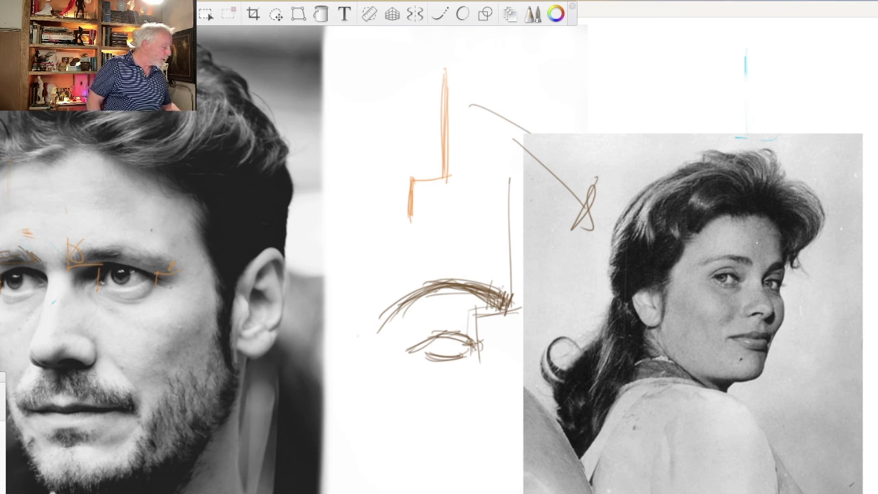
# - Undo the annotations, brow sketches and photo placements back to a blank white canvas
pyautogui.click(2, 465)
pyautogui.click(2, 465)
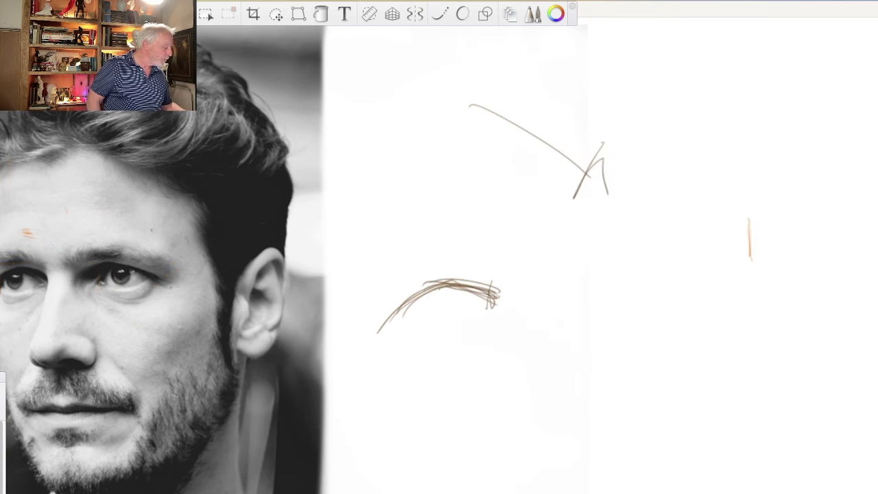
pyautogui.click(2, 465)
pyautogui.hotkey('ctrl', 'z')
pyautogui.hotkey('ctrl', 'z')
pyautogui.hotkey('ctrl', 'z')
pyautogui.hotkey('ctrl', 'z')
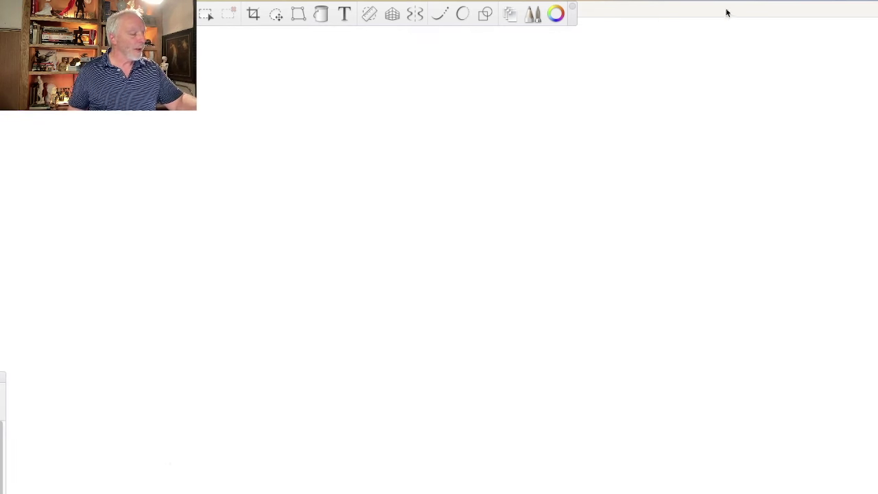
# - Move the canvas window aside, open Sargent's Robert Mathias portrait in the image viewer, and return to the canvas beside it
pyautogui.moveTo(727, 10); pyautogui.dragTo(442, 8)
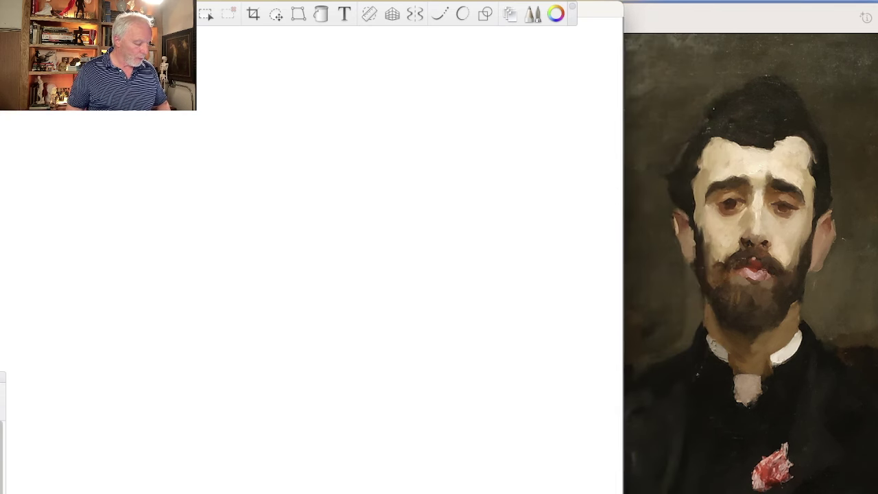
pyautogui.moveTo(602, 16); pyautogui.dragTo(564, 15)
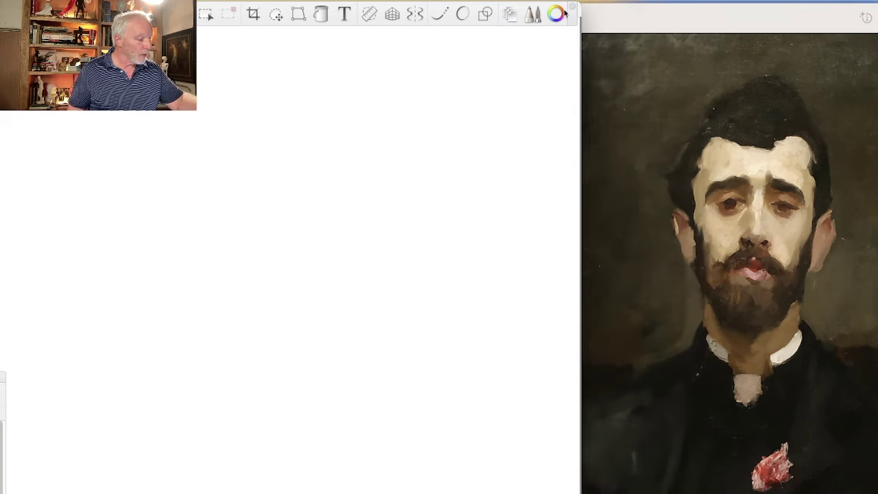
pyautogui.click(655, 120)
pyautogui.click(198, 267)
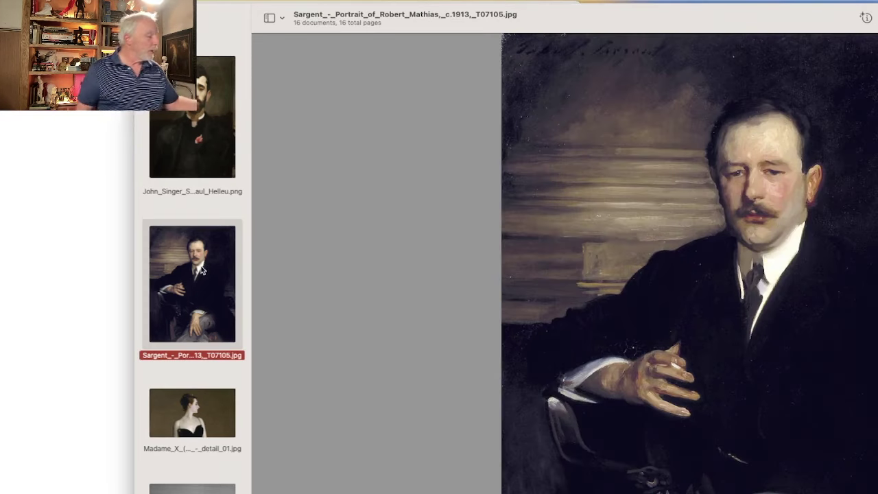
pyautogui.click(108, 130)
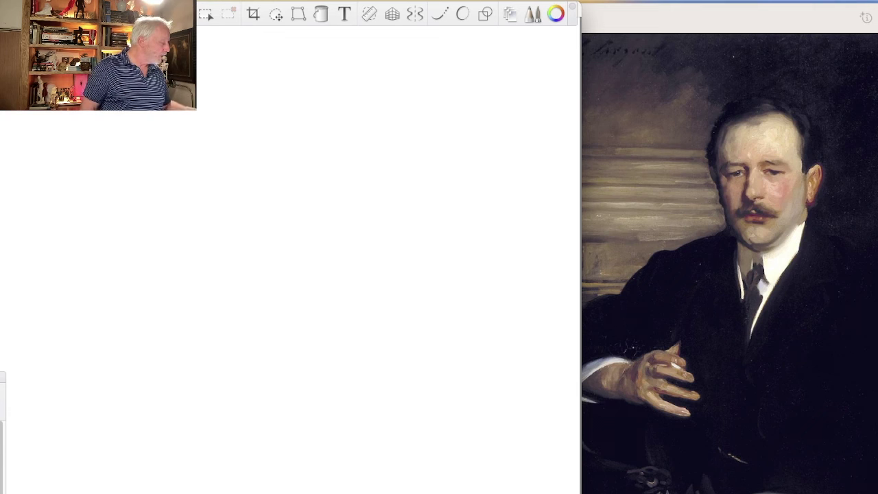
# - Sketch the sitter's flat brow with its angled outer end, add the narrow eye beneath it, and hatch the brow
pyautogui.moveTo(303, 260)
pyautogui.mouseDown()
pyautogui.moveTo(333, 262)
pyautogui.moveTo(301, 266)
pyautogui.moveTo(334, 273)
pyautogui.moveTo(408, 268)
pyautogui.moveTo(413, 274)
pyautogui.moveTo(306, 255)
pyautogui.moveTo(431, 294)
pyautogui.mouseUp()
pyautogui.moveTo(406, 265); pyautogui.dragTo(435, 291)
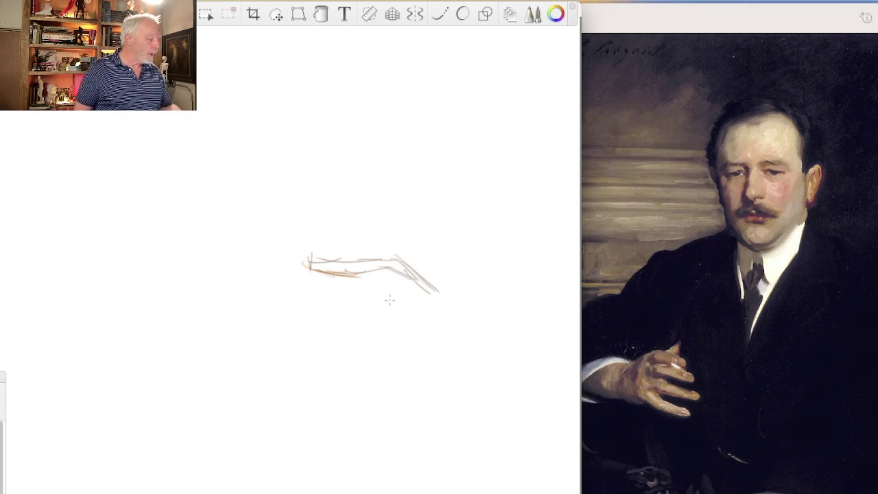
pyautogui.moveTo(372, 275); pyautogui.dragTo(376, 290)
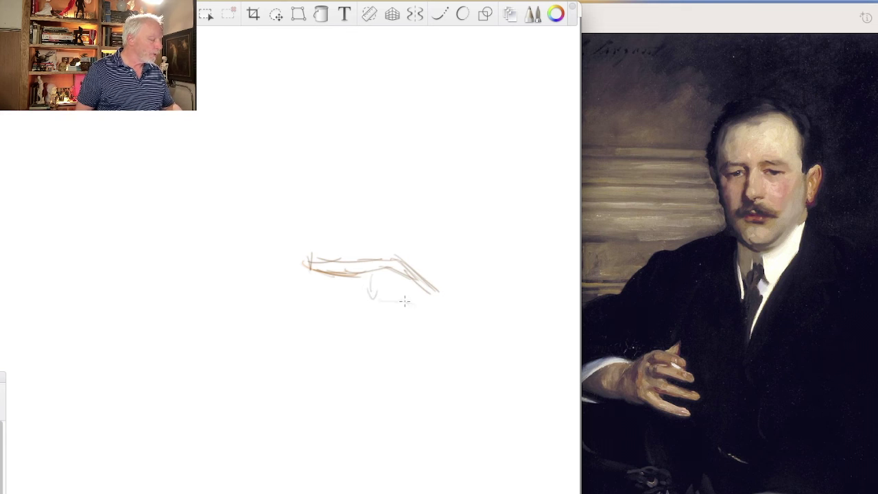
pyautogui.moveTo(370, 295)
pyautogui.mouseDown()
pyautogui.moveTo(336, 303)
pyautogui.moveTo(405, 302)
pyautogui.moveTo(337, 302)
pyautogui.moveTo(384, 306)
pyautogui.moveTo(362, 302)
pyautogui.mouseUp()
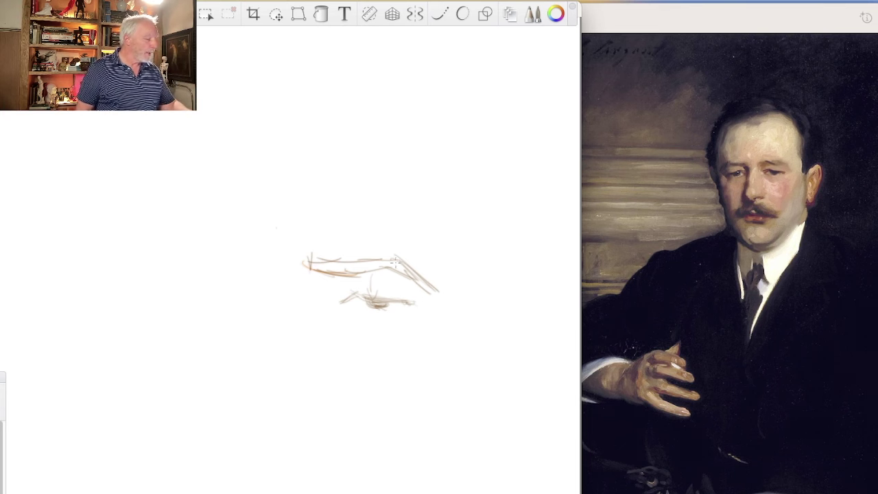
pyautogui.moveTo(394, 261)
pyautogui.mouseDown()
pyautogui.moveTo(432, 287)
pyautogui.moveTo(396, 262)
pyautogui.moveTo(343, 267)
pyautogui.moveTo(308, 250)
pyautogui.mouseUp()
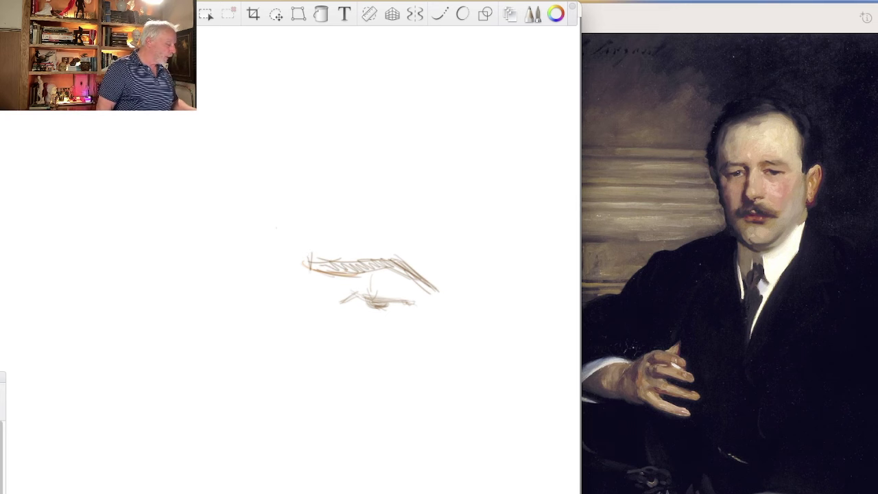
# - Clear the brow sketch, open Sargent's Madame X detail in the image viewer, and return to the canvas beside it
pyautogui.press('Delete')
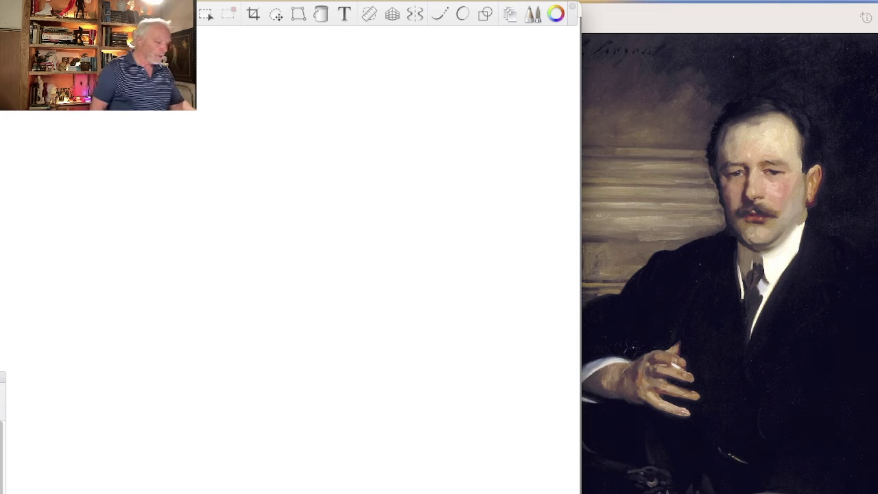
pyautogui.click(648, 271)
pyautogui.click(198, 411)
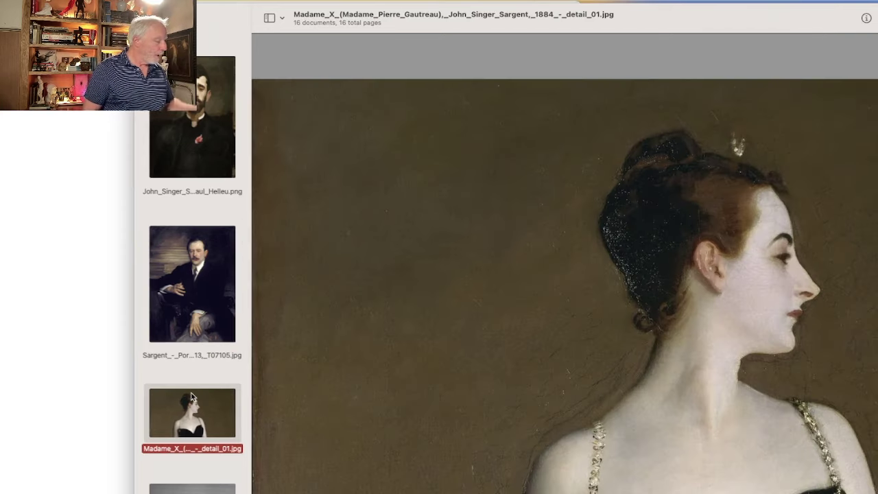
pyautogui.click(79, 253)
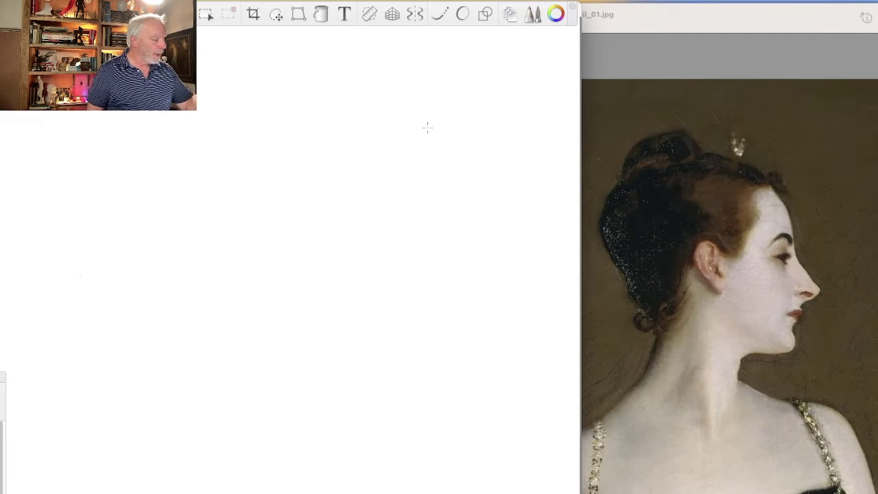
# - Sketch Madame X's profile from forehead to nose over a light curved guideline, with a curved arrow under the nose
pyautogui.moveTo(463, 105); pyautogui.dragTo(473, 250)
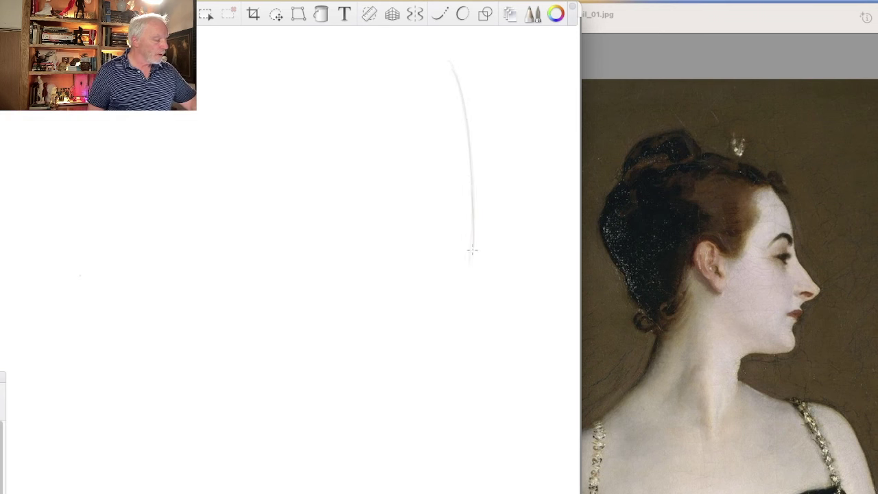
pyautogui.moveTo(443, 46)
pyautogui.mouseDown()
pyautogui.moveTo(487, 156)
pyautogui.moveTo(476, 215)
pyautogui.mouseUp()
pyautogui.moveTo(485, 171)
pyautogui.mouseDown()
pyautogui.moveTo(477, 222)
pyautogui.moveTo(477, 216)
pyautogui.moveTo(493, 265)
pyautogui.moveTo(520, 299)
pyautogui.mouseUp()
pyautogui.moveTo(552, 338)
pyautogui.mouseDown()
pyautogui.moveTo(501, 348)
pyautogui.moveTo(518, 338)
pyautogui.moveTo(526, 342)
pyautogui.moveTo(507, 345)
pyautogui.moveTo(526, 345)
pyautogui.moveTo(494, 376)
pyautogui.moveTo(492, 363)
pyautogui.moveTo(507, 381)
pyautogui.mouseUp()
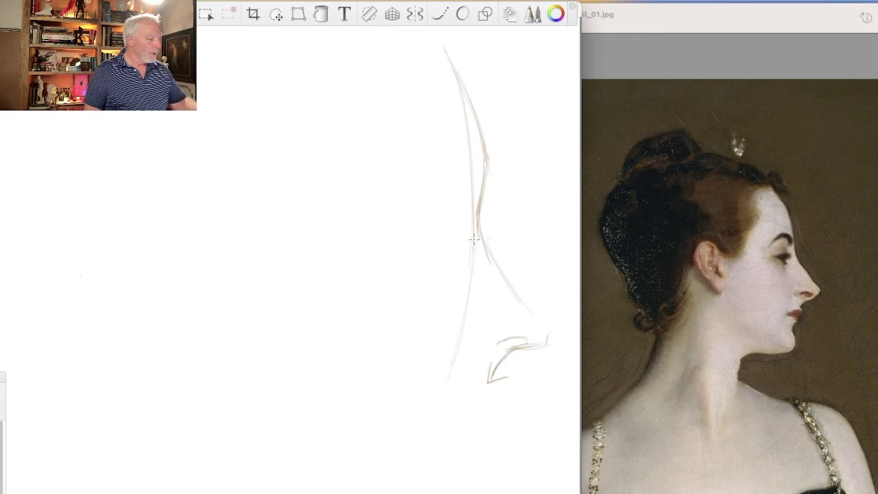
pyautogui.moveTo(486, 175); pyautogui.dragTo(476, 208)
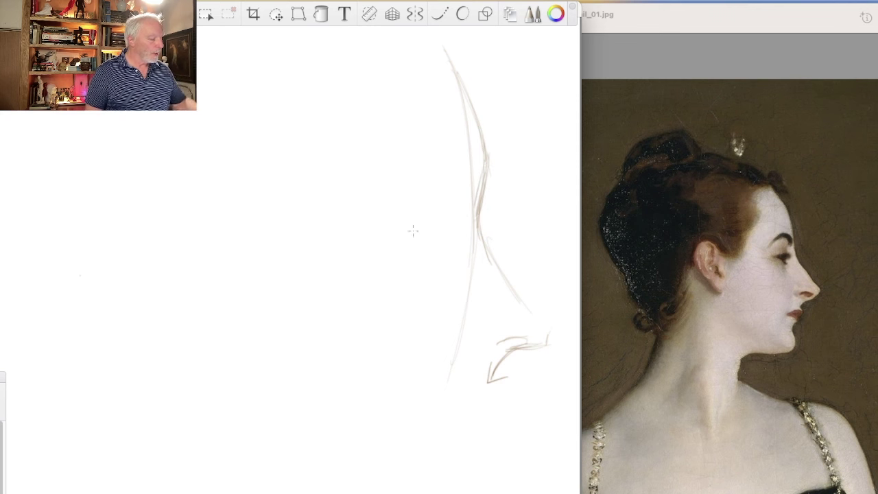
# - Draw Madame X's arched brow starting near the profile line, with the wedge-shaped side-view eye set back beneath it
pyautogui.moveTo(478, 167); pyautogui.dragTo(472, 186)
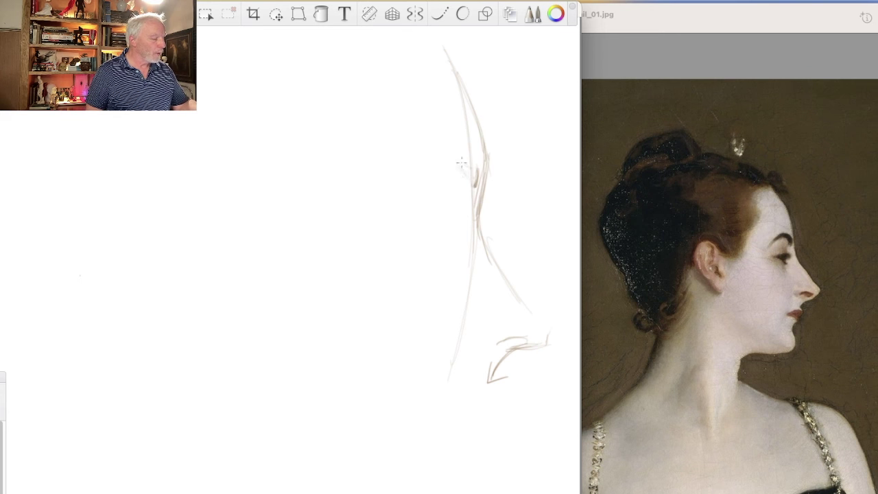
pyautogui.moveTo(473, 168)
pyautogui.mouseDown()
pyautogui.moveTo(422, 157)
pyautogui.moveTo(367, 196)
pyautogui.mouseUp()
pyautogui.moveTo(395, 167); pyautogui.dragTo(360, 204)
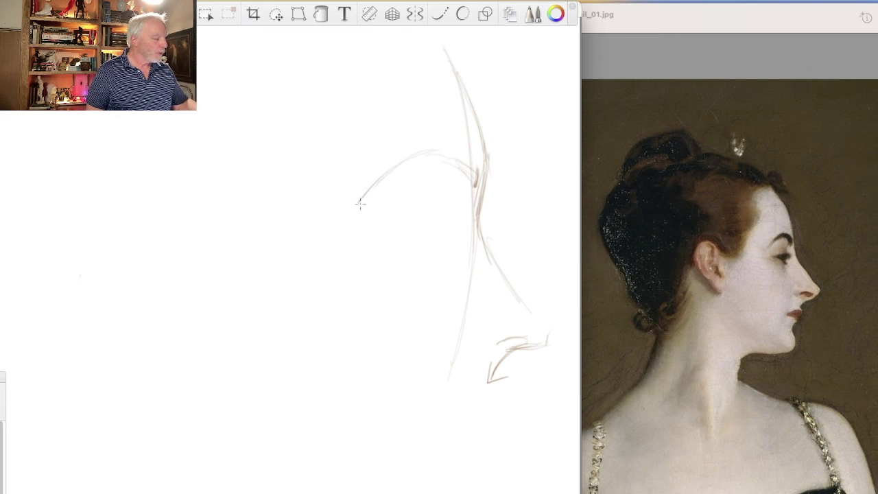
pyautogui.moveTo(483, 176)
pyautogui.mouseDown()
pyautogui.moveTo(445, 195)
pyautogui.moveTo(451, 236)
pyautogui.mouseUp()
pyautogui.moveTo(451, 199)
pyautogui.mouseDown()
pyautogui.moveTo(449, 242)
pyautogui.moveTo(453, 214)
pyautogui.moveTo(419, 225)
pyautogui.moveTo(452, 212)
pyautogui.moveTo(444, 220)
pyautogui.moveTo(457, 221)
pyautogui.moveTo(428, 231)
pyautogui.moveTo(439, 237)
pyautogui.moveTo(449, 222)
pyautogui.moveTo(454, 249)
pyautogui.moveTo(464, 219)
pyautogui.moveTo(448, 220)
pyautogui.mouseUp()
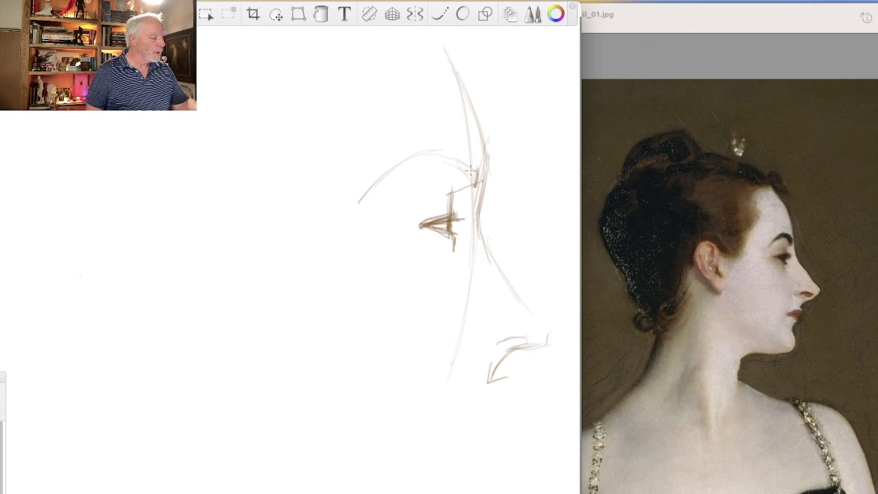
pyautogui.moveTo(472, 172)
pyautogui.mouseDown()
pyautogui.moveTo(424, 158)
pyautogui.moveTo(400, 166)
pyautogui.moveTo(359, 204)
pyautogui.mouseUp()
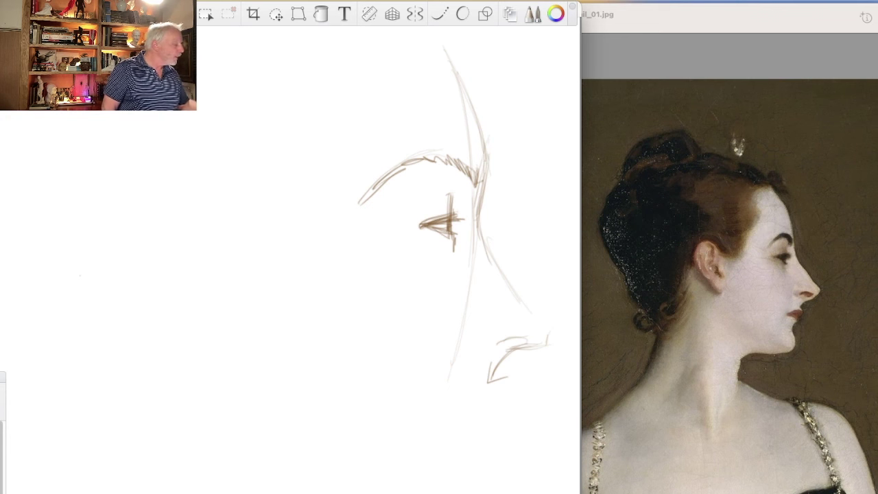
# - Shade the eye socket with soft brown tone and darken the wedge of the eye
pyautogui.moveTo(5, 276); pyautogui.dragTo(69, 353)
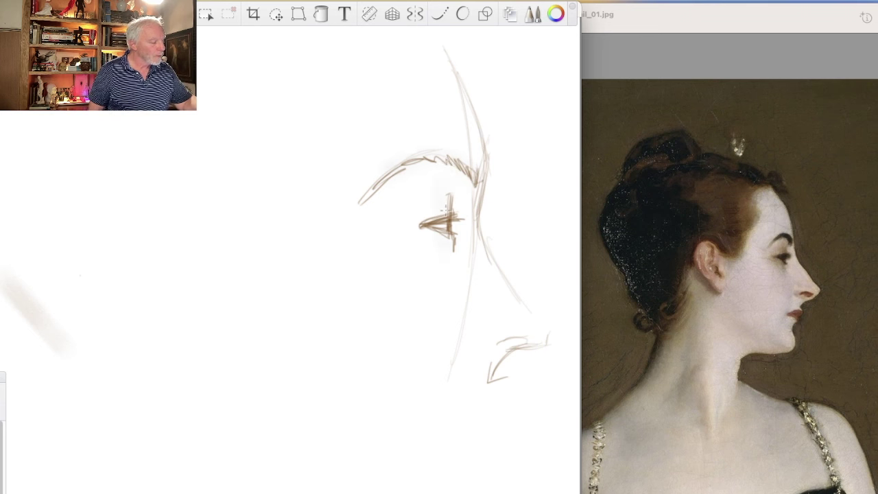
pyautogui.moveTo(446, 190)
pyautogui.mouseDown()
pyautogui.moveTo(430, 226)
pyautogui.moveTo(437, 209)
pyautogui.mouseUp()
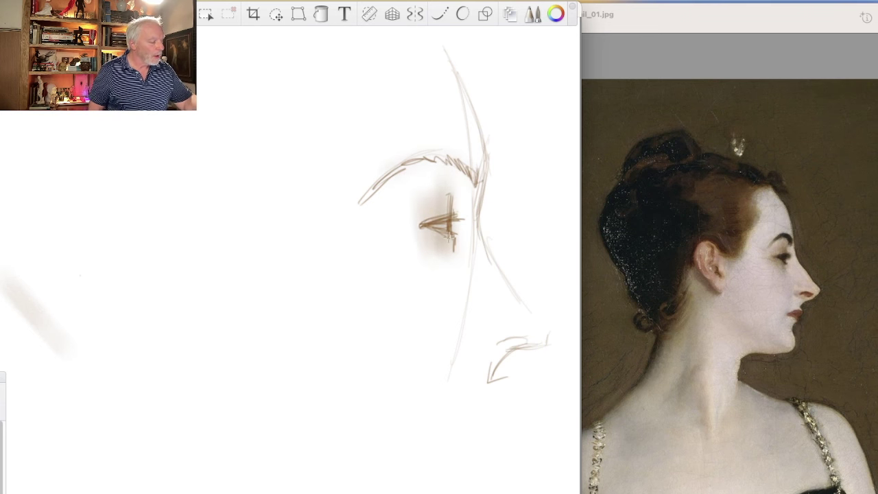
pyautogui.moveTo(446, 196)
pyautogui.mouseDown()
pyautogui.moveTo(452, 251)
pyautogui.moveTo(413, 215)
pyautogui.mouseUp()
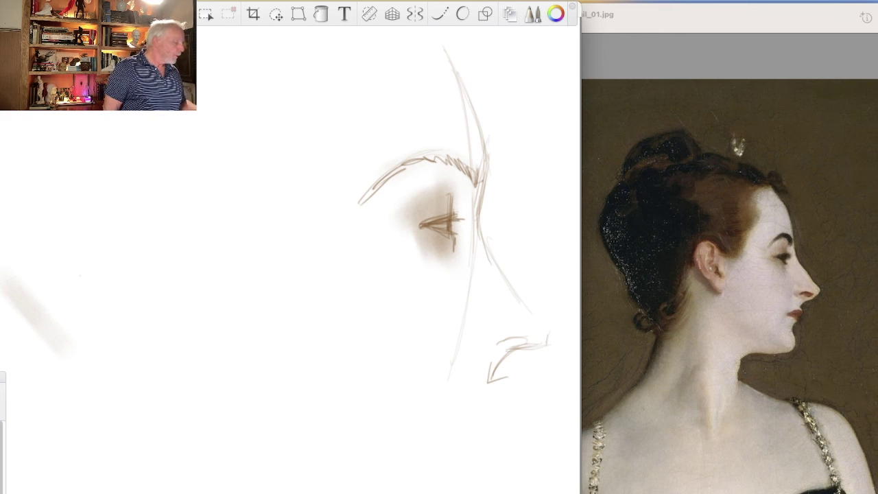
pyautogui.moveTo(456, 220)
pyautogui.mouseDown()
pyautogui.moveTo(437, 229)
pyautogui.moveTo(434, 220)
pyautogui.moveTo(460, 216)
pyautogui.moveTo(444, 229)
pyautogui.moveTo(423, 224)
pyautogui.moveTo(450, 234)
pyautogui.mouseUp()
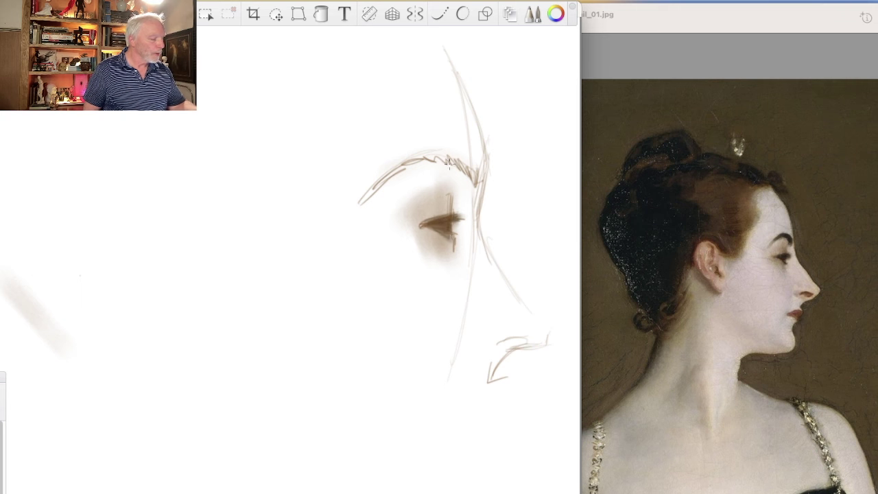
# - Darken and fill the arched brow, and draw a soft grey oval around the eye socket
pyautogui.moveTo(463, 167)
pyautogui.mouseDown()
pyautogui.moveTo(470, 177)
pyautogui.moveTo(452, 162)
pyautogui.moveTo(469, 183)
pyautogui.moveTo(425, 159)
pyautogui.moveTo(404, 170)
pyautogui.moveTo(442, 157)
pyautogui.moveTo(365, 202)
pyautogui.mouseUp()
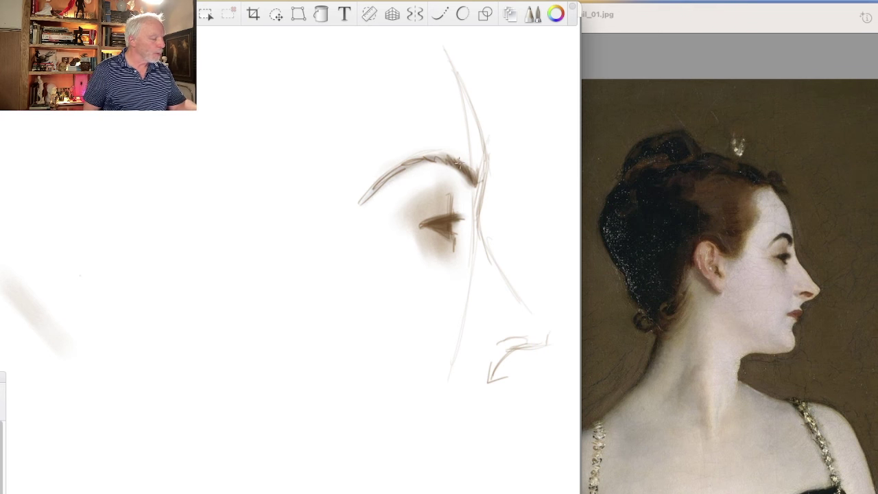
pyautogui.moveTo(463, 166)
pyautogui.mouseDown()
pyautogui.moveTo(415, 166)
pyautogui.moveTo(429, 160)
pyautogui.moveTo(384, 195)
pyautogui.moveTo(475, 181)
pyautogui.mouseUp()
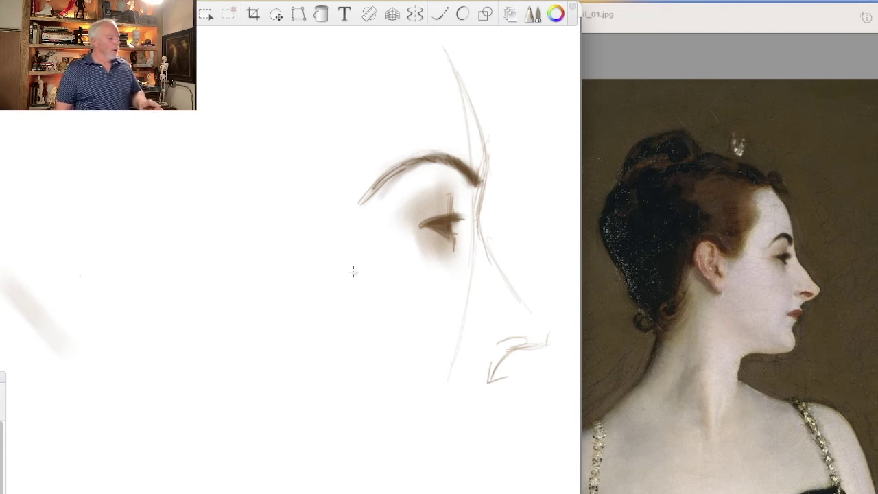
pyautogui.moveTo(388, 193)
pyautogui.mouseDown()
pyautogui.moveTo(388, 214)
pyautogui.moveTo(473, 183)
pyautogui.moveTo(425, 173)
pyautogui.mouseUp()
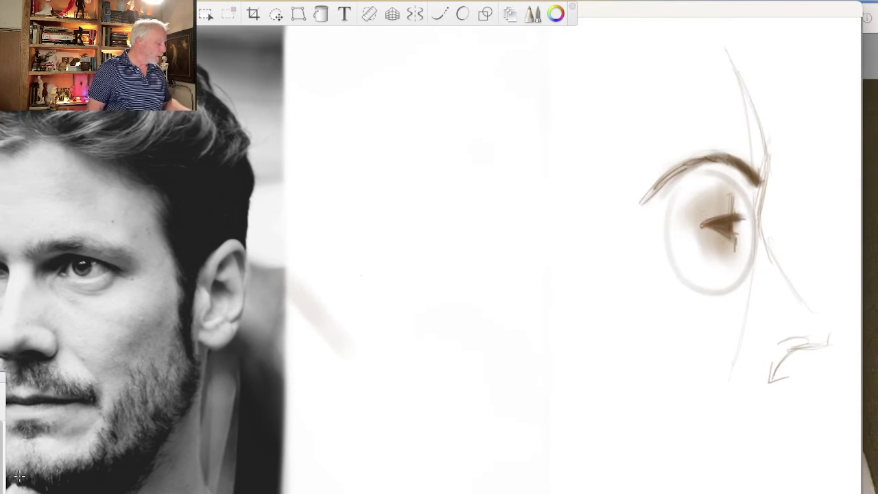
# - Show the photo of the English admiral in a hat and narrow the canvas window so the reference sits beside the sketch
pyautogui.moveTo(652, 12); pyautogui.dragTo(562, 13)
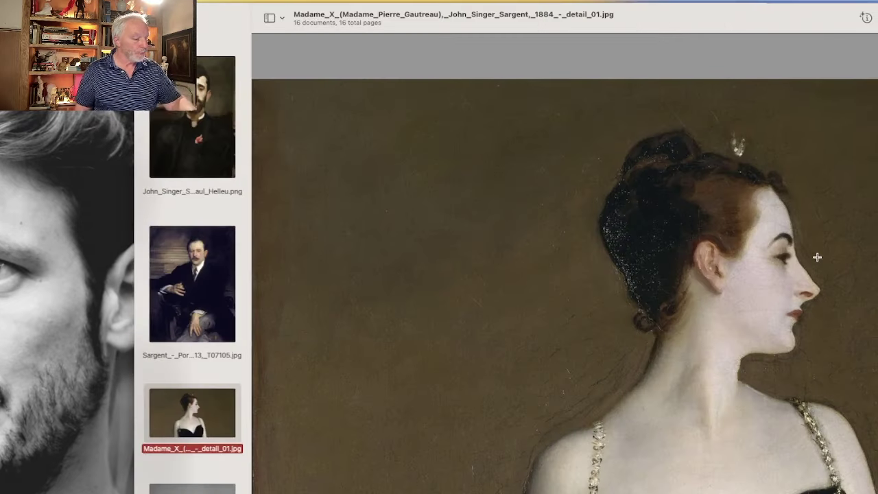
pyautogui.press('Down')
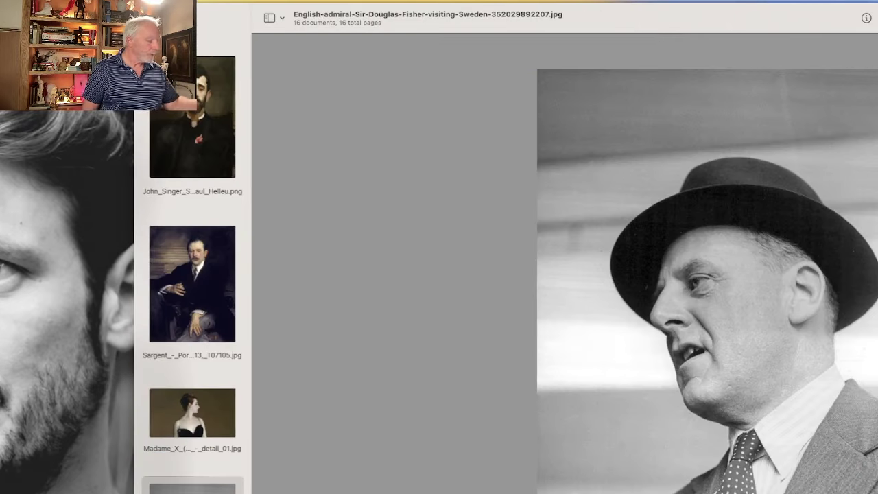
pyautogui.moveTo(230, 20); pyautogui.dragTo(298, 19)
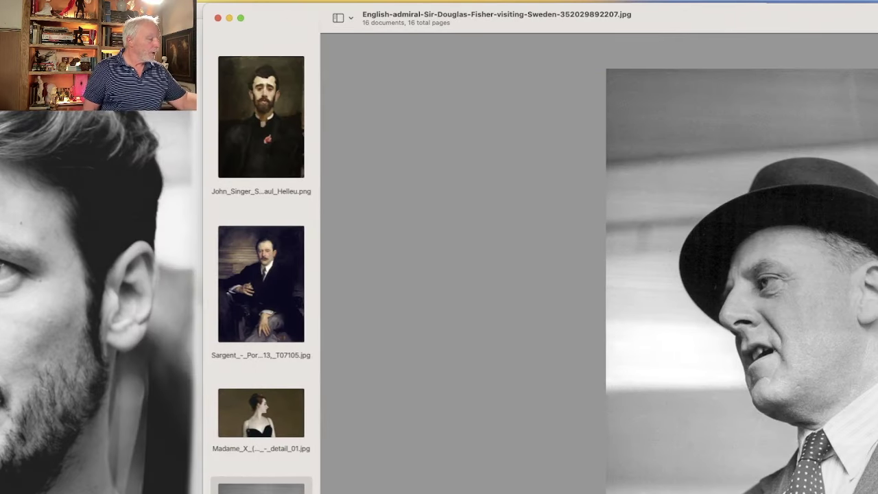
pyautogui.press('super+Tab')
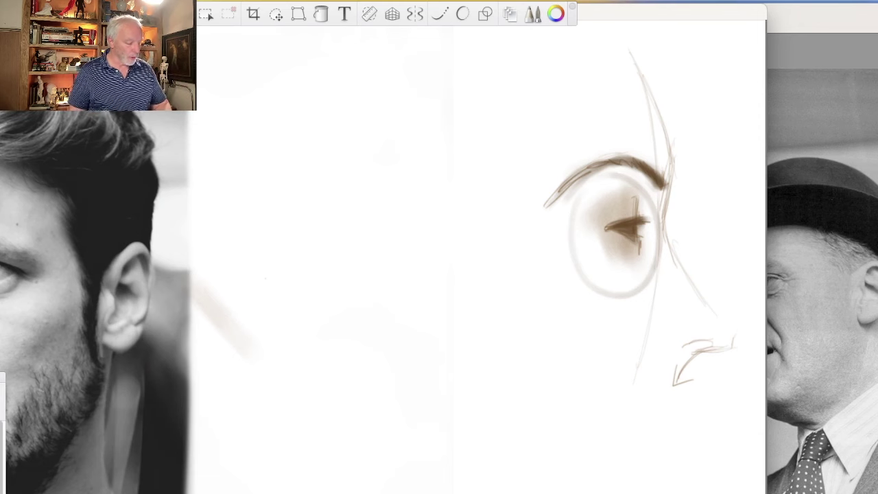
pyautogui.moveTo(765, 312); pyautogui.dragTo(676, 312)
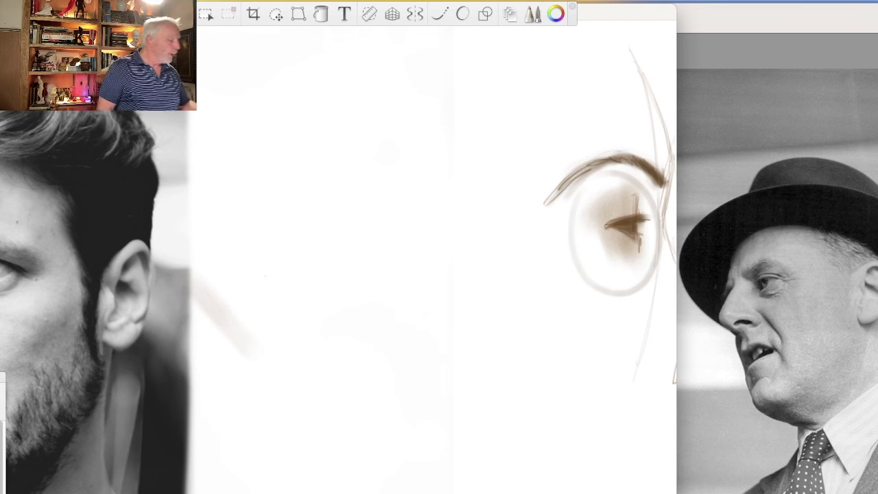
# - Sketch the edge of the admiral's forehead above the nose bridge and the first rising line of his brow
pyautogui.moveTo(333, 200); pyautogui.dragTo(341, 154)
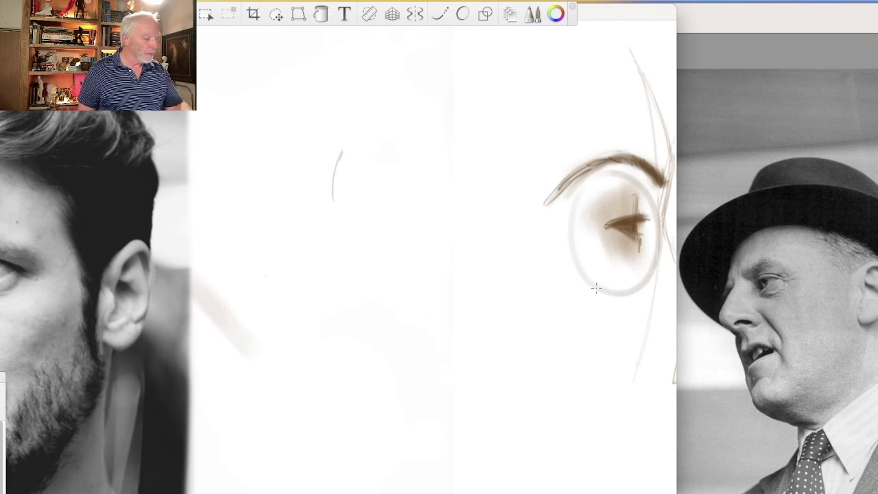
pyautogui.click(782, 318)
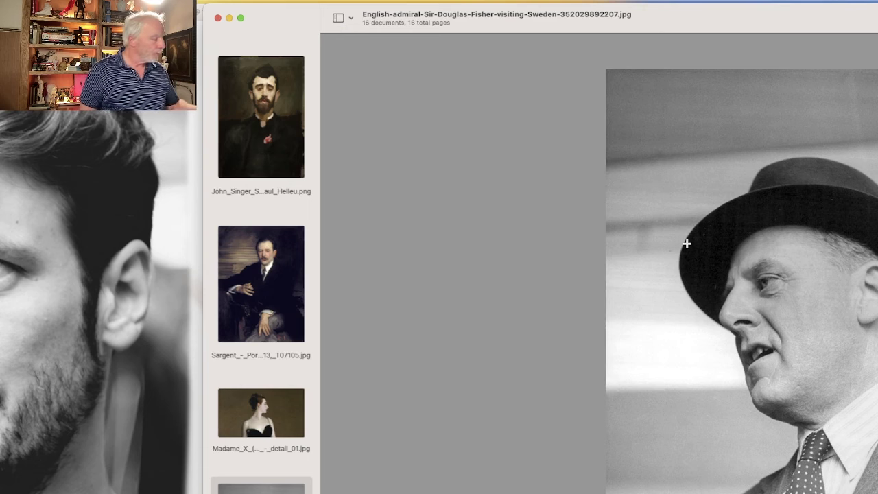
pyautogui.click(171, 192)
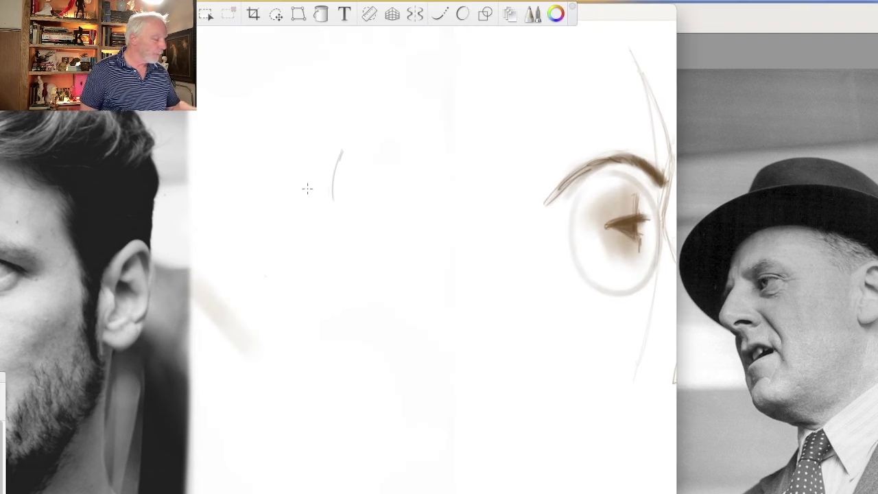
pyautogui.moveTo(343, 145)
pyautogui.mouseDown()
pyautogui.moveTo(336, 201)
pyautogui.moveTo(386, 162)
pyautogui.mouseUp()
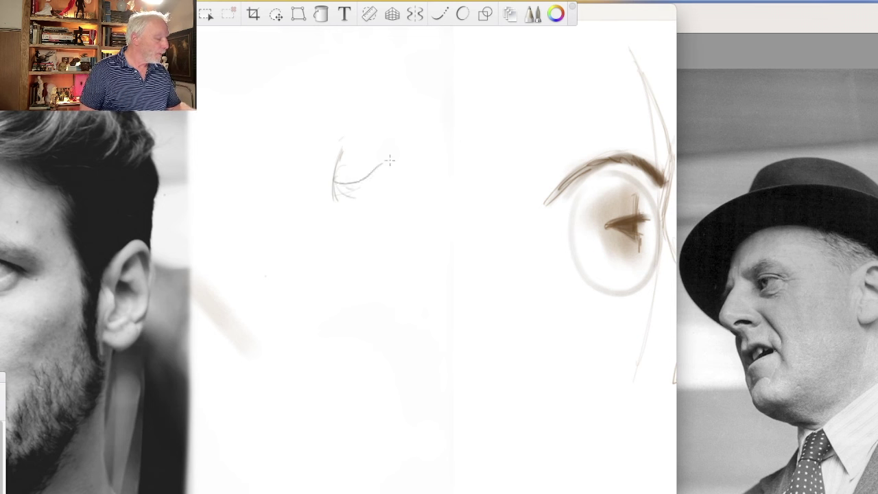
# - Draw the admiral's eye beneath the brow with upper lid, iris and socket lines, and extend the angled brow above it
pyautogui.moveTo(347, 191)
pyautogui.mouseDown()
pyautogui.moveTo(380, 167)
pyautogui.moveTo(441, 192)
pyautogui.moveTo(376, 179)
pyautogui.moveTo(336, 199)
pyautogui.moveTo(335, 181)
pyautogui.moveTo(384, 236)
pyautogui.mouseUp()
pyautogui.moveTo(374, 202)
pyautogui.mouseDown()
pyautogui.moveTo(391, 234)
pyautogui.moveTo(380, 238)
pyautogui.moveTo(370, 210)
pyautogui.moveTo(377, 239)
pyautogui.moveTo(398, 223)
pyautogui.moveTo(378, 225)
pyautogui.moveTo(400, 217)
pyautogui.moveTo(373, 207)
pyautogui.moveTo(394, 201)
pyautogui.mouseUp()
pyautogui.moveTo(366, 220)
pyautogui.mouseDown()
pyautogui.moveTo(384, 200)
pyautogui.moveTo(399, 200)
pyautogui.mouseUp()
pyautogui.moveTo(370, 237)
pyautogui.mouseDown()
pyautogui.moveTo(399, 215)
pyautogui.moveTo(379, 237)
pyautogui.mouseUp()
pyautogui.moveTo(364, 209)
pyautogui.mouseDown()
pyautogui.moveTo(402, 201)
pyautogui.moveTo(395, 199)
pyautogui.moveTo(427, 216)
pyautogui.moveTo(391, 205)
pyautogui.moveTo(368, 217)
pyautogui.moveTo(375, 220)
pyautogui.mouseUp()
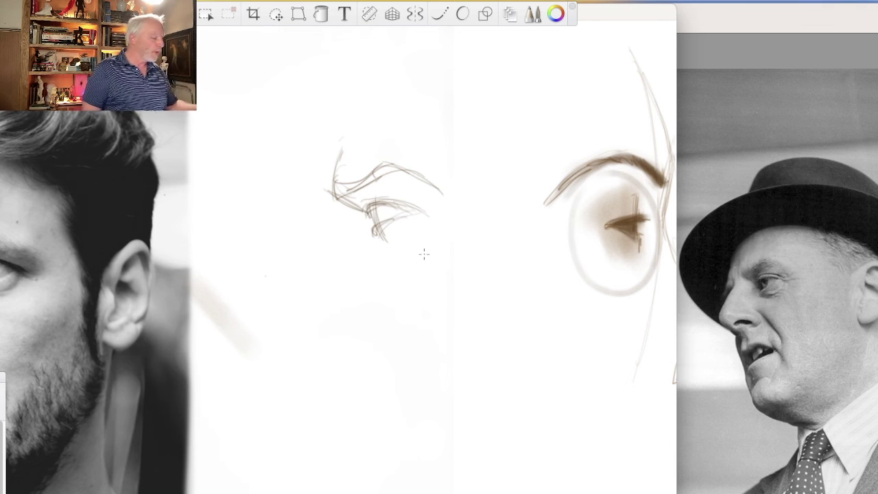
pyautogui.moveTo(383, 204)
pyautogui.mouseDown()
pyautogui.moveTo(375, 222)
pyautogui.moveTo(357, 197)
pyautogui.moveTo(332, 189)
pyautogui.moveTo(348, 204)
pyautogui.moveTo(402, 162)
pyautogui.mouseUp()
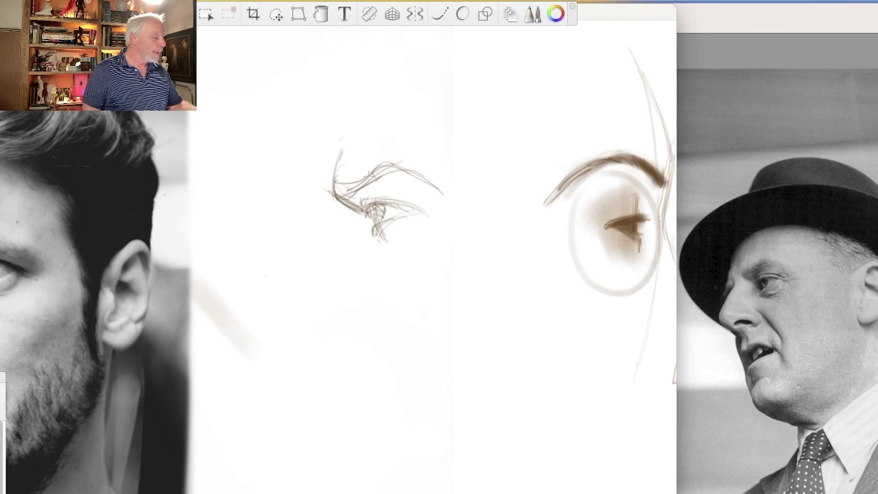
# - Sketch the admiral's forehead-to-nose profile in front of the eye, and add the lower lid and outer socket lines
pyautogui.moveTo(323, 108); pyautogui.dragTo(288, 210)
pyautogui.moveTo(322, 144)
pyautogui.mouseDown()
pyautogui.moveTo(277, 242)
pyautogui.moveTo(307, 242)
pyautogui.mouseUp()
pyautogui.moveTo(295, 211)
pyautogui.mouseDown()
pyautogui.moveTo(308, 237)
pyautogui.moveTo(295, 270)
pyautogui.mouseUp()
pyautogui.moveTo(307, 221); pyautogui.dragTo(272, 304)
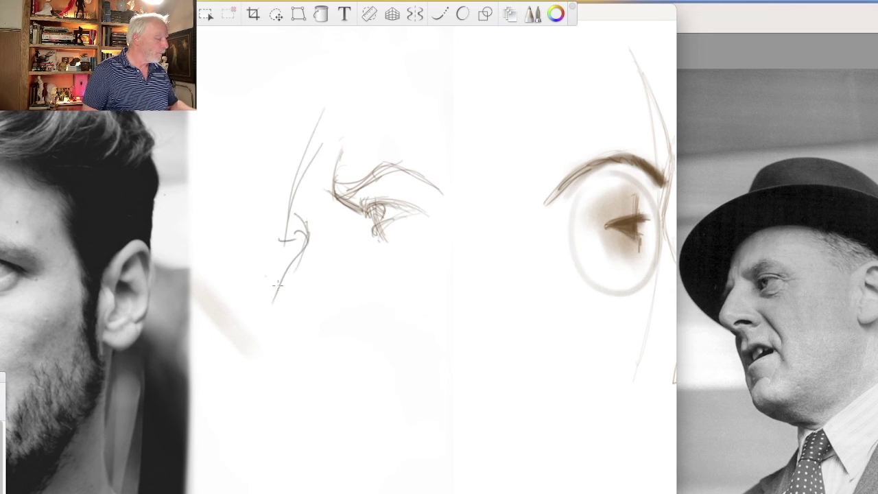
pyautogui.moveTo(306, 242)
pyautogui.mouseDown()
pyautogui.moveTo(262, 337)
pyautogui.moveTo(252, 340)
pyautogui.mouseUp()
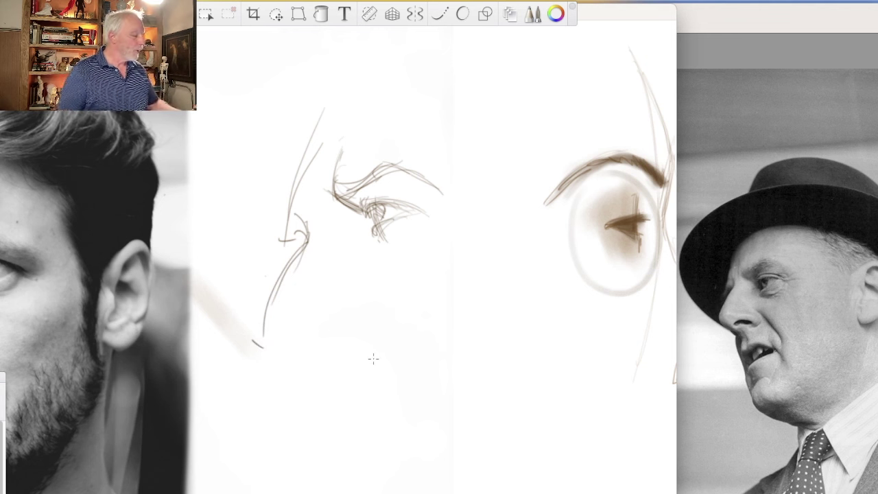
pyautogui.moveTo(371, 241); pyautogui.dragTo(400, 240)
pyautogui.moveTo(443, 202); pyautogui.dragTo(417, 237)
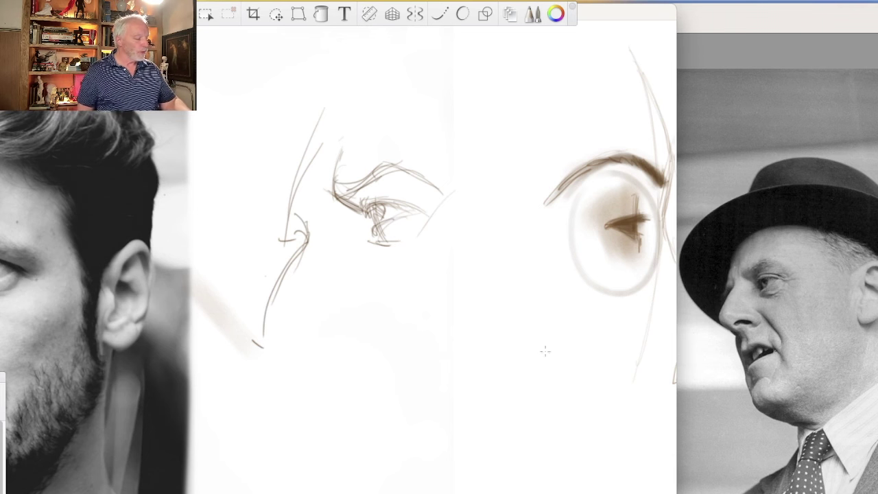
# - Draw a small side-view face diagram below the oval eye, with a dark brow at the profile and a wedge eye set back
pyautogui.moveTo(545, 351); pyautogui.dragTo(515, 349)
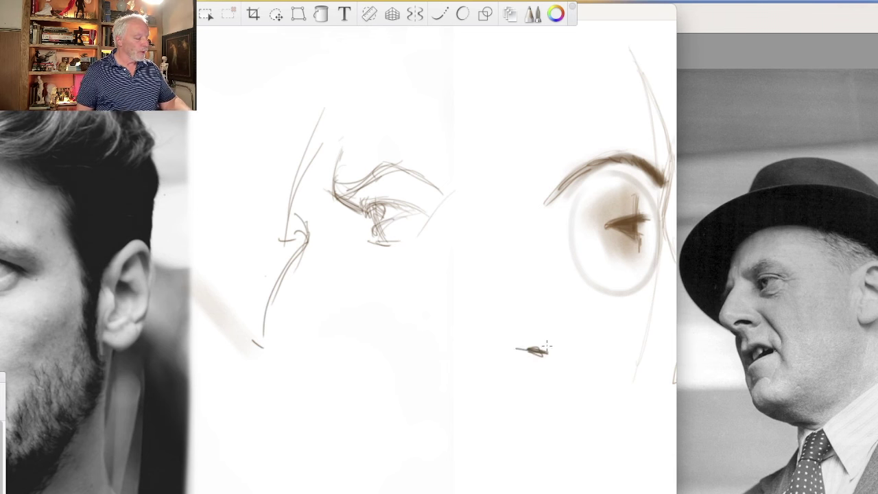
pyautogui.moveTo(549, 294)
pyautogui.mouseDown()
pyautogui.moveTo(564, 351)
pyautogui.moveTo(552, 384)
pyautogui.moveTo(564, 401)
pyautogui.moveTo(566, 441)
pyautogui.moveTo(547, 435)
pyautogui.moveTo(548, 471)
pyautogui.mouseUp()
pyautogui.moveTo(549, 432); pyautogui.dragTo(528, 432)
pyautogui.moveTo(550, 470); pyautogui.dragTo(535, 473)
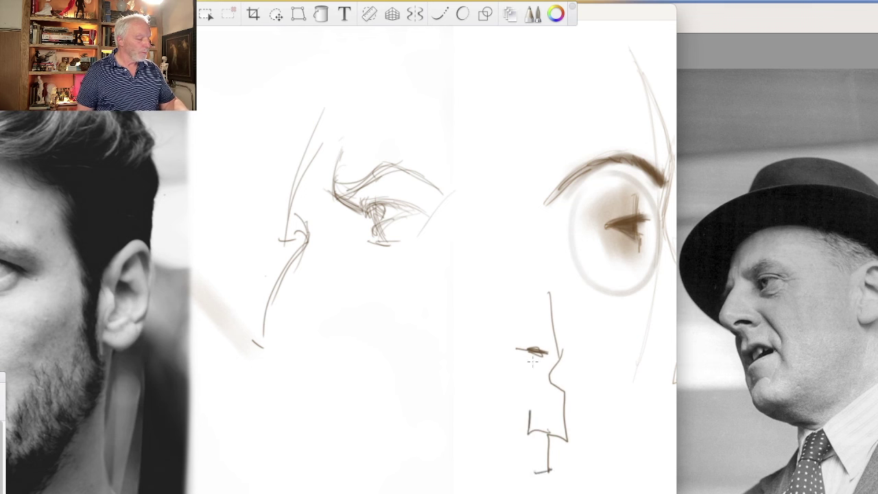
pyautogui.moveTo(548, 352)
pyautogui.mouseDown()
pyautogui.moveTo(524, 350)
pyautogui.moveTo(513, 374)
pyautogui.mouseUp()
pyautogui.moveTo(548, 352)
pyautogui.mouseDown()
pyautogui.moveTo(485, 344)
pyautogui.moveTo(563, 356)
pyautogui.moveTo(529, 363)
pyautogui.moveTo(532, 382)
pyautogui.mouseUp()
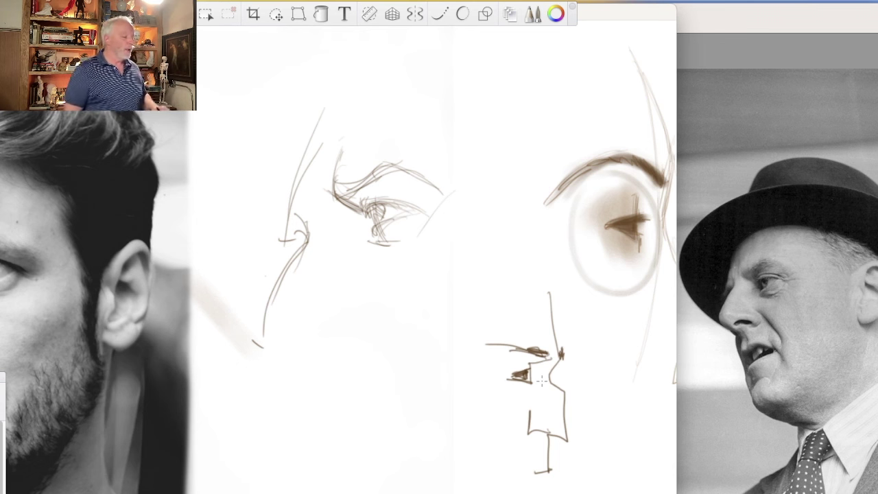
# - Draw a larger side-view diagram with a thick block-ended brow, a triangular eye beneath it and the forehead-to-nose contour in front
pyautogui.moveTo(414, 342); pyautogui.dragTo(416, 359)
pyautogui.moveTo(358, 340); pyautogui.dragTo(417, 350)
pyautogui.moveTo(313, 337); pyautogui.dragTo(417, 347)
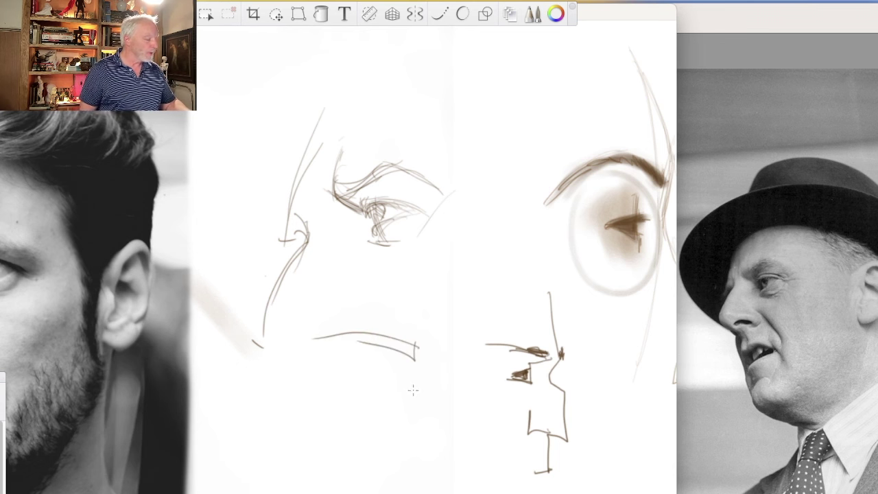
pyautogui.moveTo(411, 384)
pyautogui.mouseDown()
pyautogui.moveTo(382, 393)
pyautogui.moveTo(425, 422)
pyautogui.mouseUp()
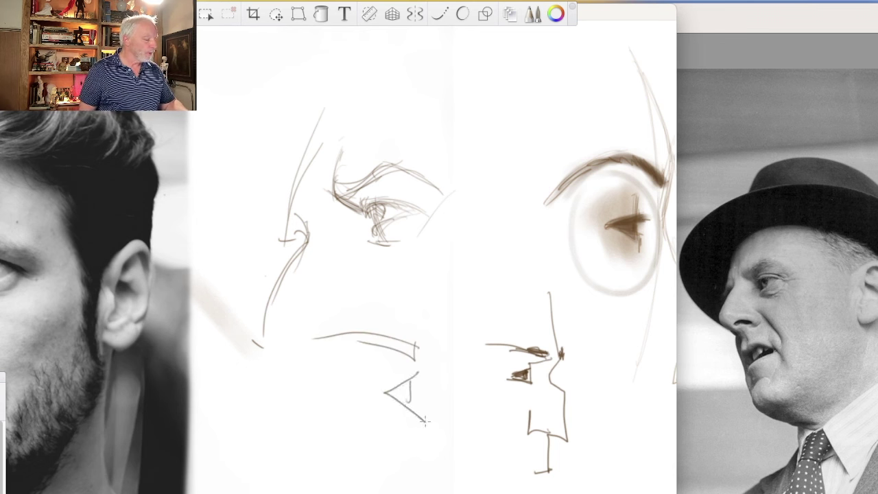
pyautogui.moveTo(409, 261)
pyautogui.mouseDown()
pyautogui.moveTo(440, 331)
pyautogui.moveTo(428, 376)
pyautogui.moveTo(486, 490)
pyautogui.mouseUp()
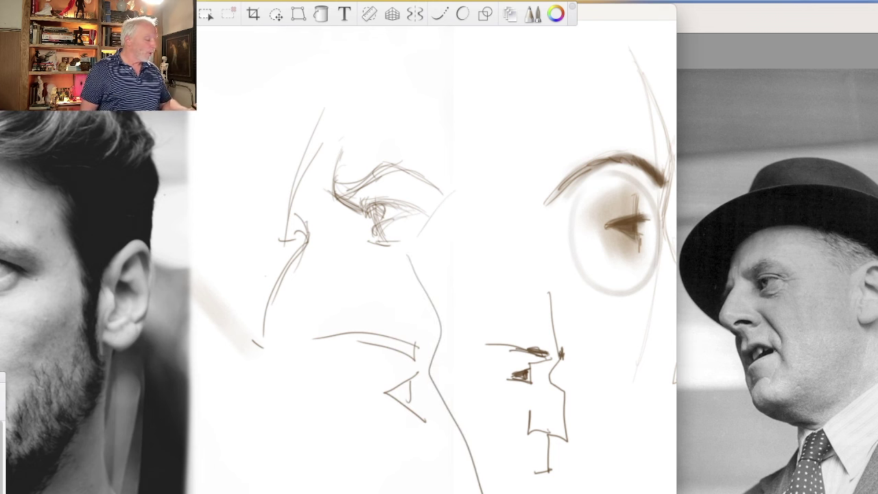
pyautogui.moveTo(413, 341); pyautogui.dragTo(418, 357)
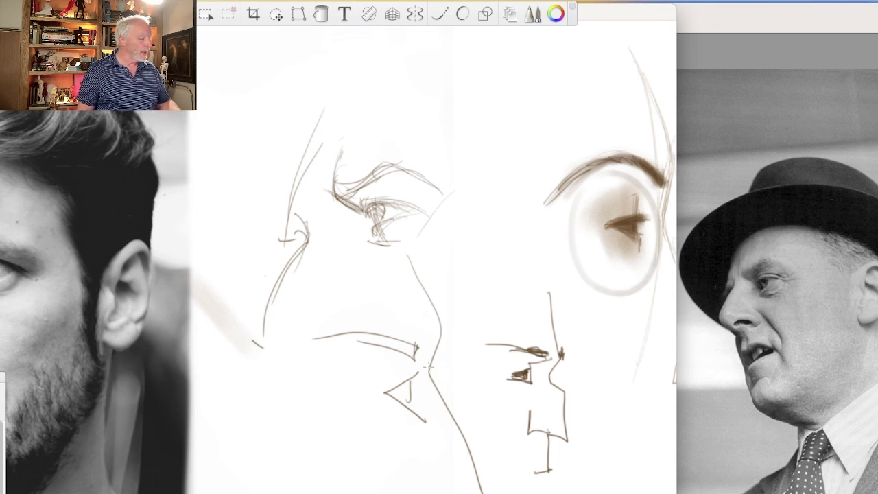
pyautogui.moveTo(336, 385)
pyautogui.mouseDown()
pyautogui.moveTo(360, 369)
pyautogui.moveTo(384, 375)
pyautogui.mouseUp()
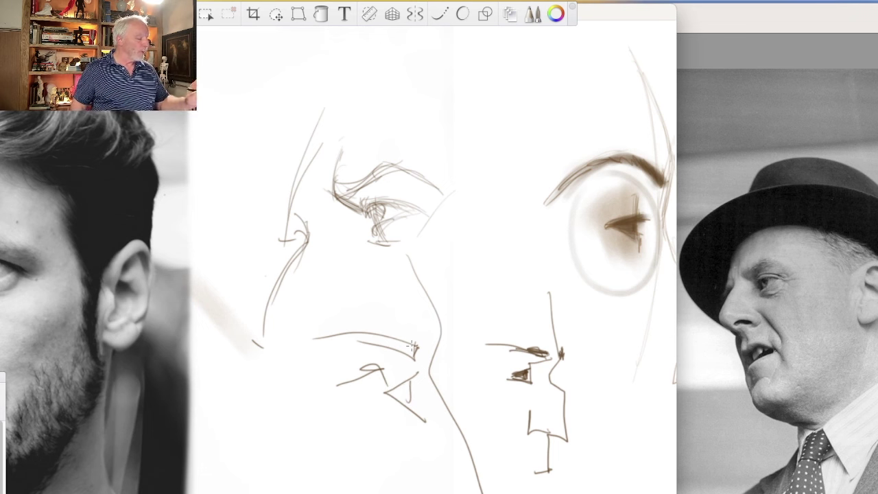
# - Darken the admiral's inner brow and eye lines and shade the socket between brow and lower lid with soft brown tone
pyautogui.moveTo(333, 179); pyautogui.dragTo(339, 205)
pyautogui.moveTo(340, 203); pyautogui.dragTo(369, 207)
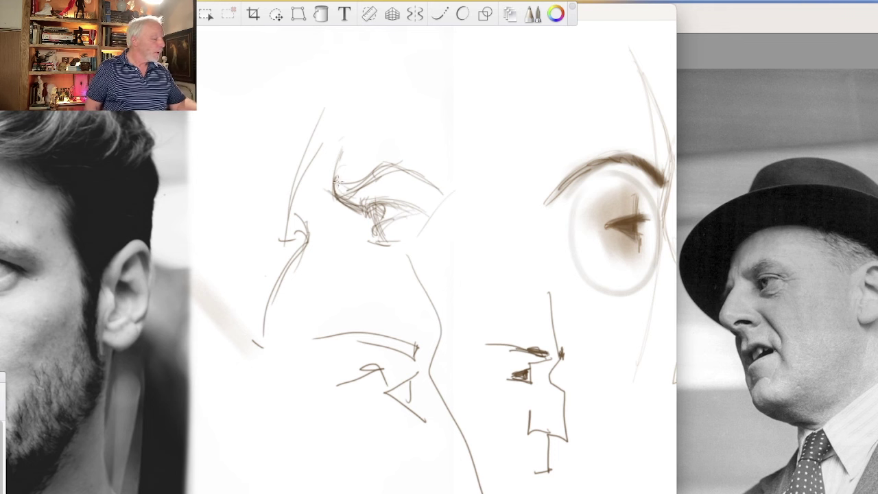
pyautogui.moveTo(337, 184)
pyautogui.mouseDown()
pyautogui.moveTo(387, 219)
pyautogui.moveTo(410, 206)
pyautogui.moveTo(347, 196)
pyautogui.moveTo(384, 171)
pyautogui.mouseUp()
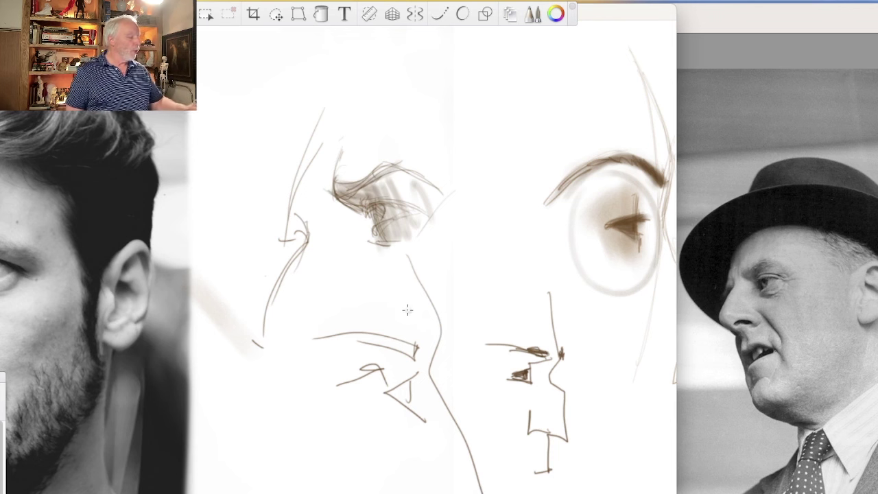
pyautogui.moveTo(371, 231)
pyautogui.mouseDown()
pyautogui.moveTo(395, 239)
pyautogui.moveTo(374, 241)
pyautogui.moveTo(381, 211)
pyautogui.mouseUp()
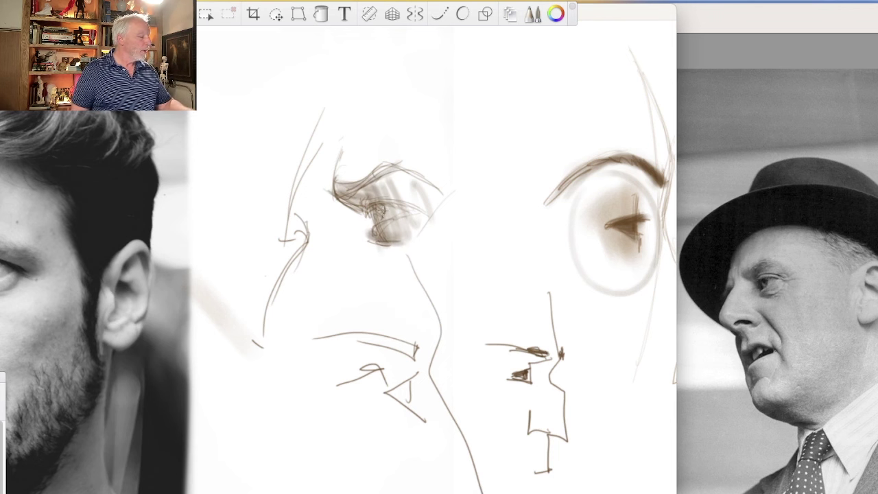
pyautogui.moveTo(415, 214)
pyautogui.mouseDown()
pyautogui.moveTo(374, 212)
pyautogui.moveTo(377, 218)
pyautogui.moveTo(384, 203)
pyautogui.moveTo(369, 214)
pyautogui.mouseUp()
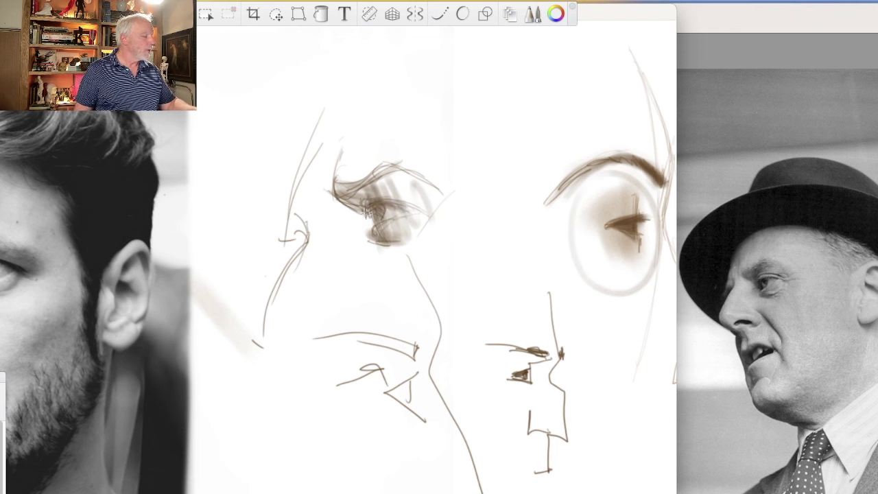
pyautogui.moveTo(367, 178)
pyautogui.mouseDown()
pyautogui.moveTo(337, 187)
pyautogui.moveTo(406, 164)
pyautogui.moveTo(351, 186)
pyautogui.mouseUp()
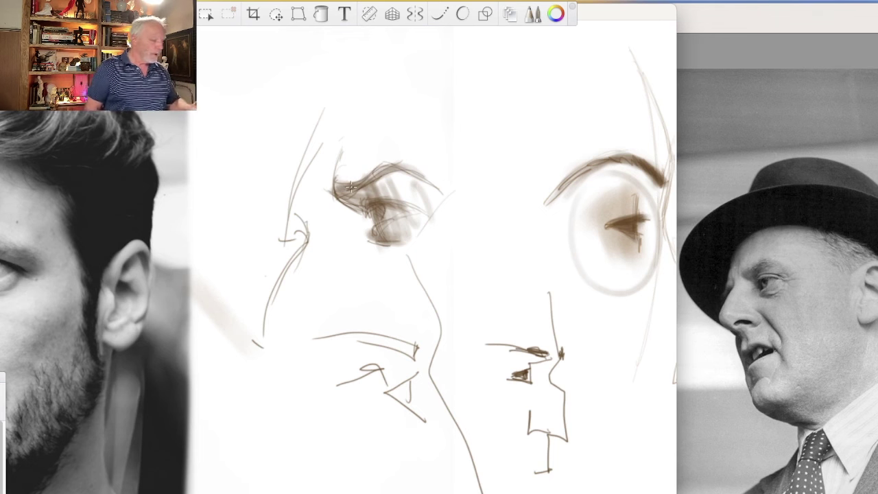
# - Show Sargent's Paul Helleu portrait beside the canvas and clear all sketches from the canvas
pyautogui.click(740, 307)
pyautogui.click(257, 111)
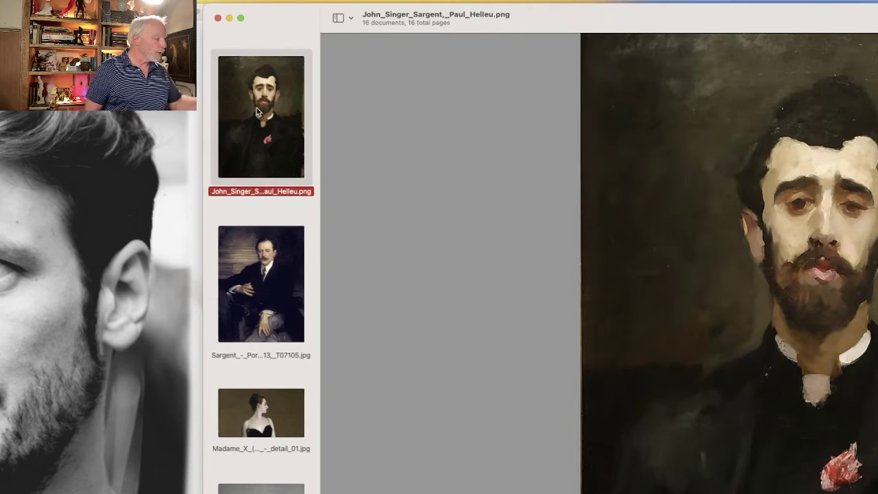
pyautogui.moveTo(297, 17); pyautogui.dragTo(259, 15)
pyautogui.press('super+Tab')
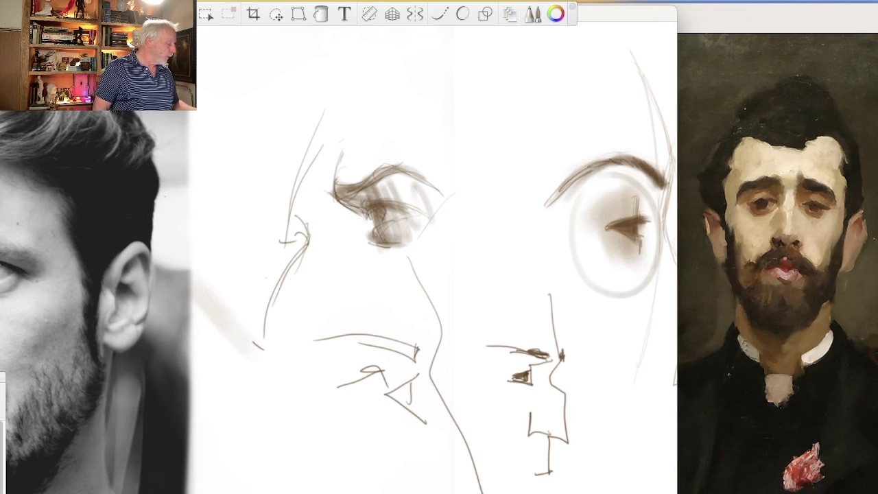
pyautogui.press('Delete')
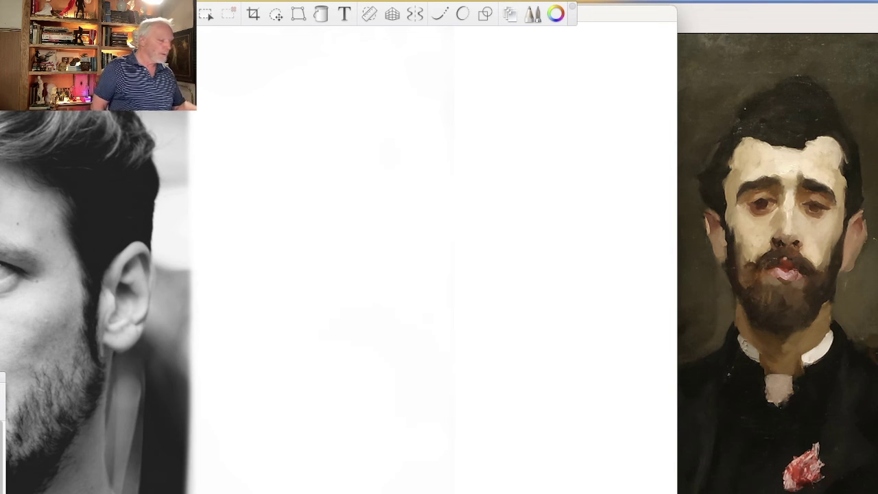
# - Sketch an upright oval head with a vertical centre line and a gently arched brow guideline across it
pyautogui.moveTo(433, 128)
pyautogui.mouseDown()
pyautogui.moveTo(482, 89)
pyautogui.moveTo(545, 164)
pyautogui.moveTo(401, 206)
pyautogui.moveTo(531, 310)
pyautogui.moveTo(511, 340)
pyautogui.mouseUp()
pyautogui.moveTo(482, 114); pyautogui.dragTo(474, 397)
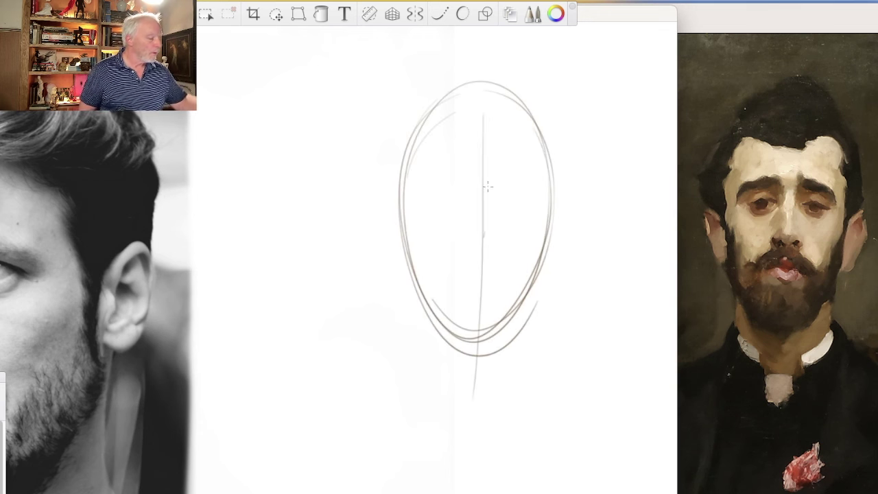
pyautogui.moveTo(475, 65); pyautogui.dragTo(470, 309)
pyautogui.moveTo(573, 185); pyautogui.dragTo(360, 190)
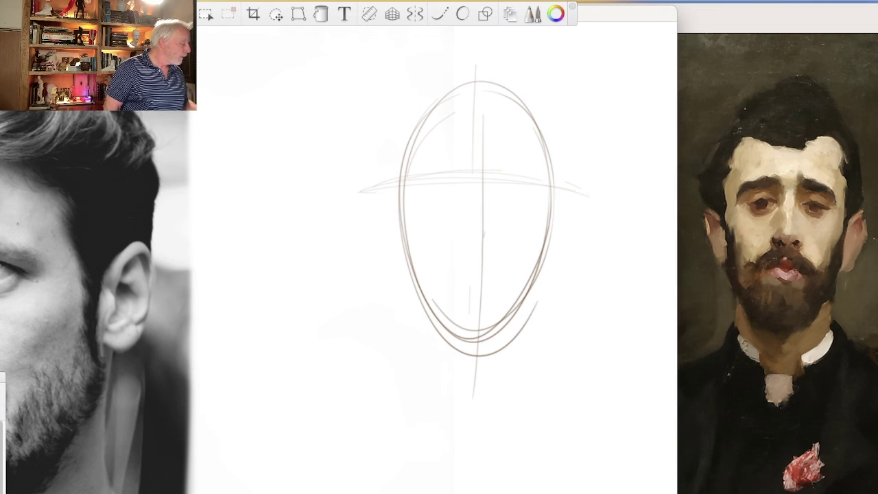
# - Shade both eye sockets with soft brown patches beneath the brow guideline, extending the tone upward at their inner ends
pyautogui.moveTo(501, 190)
pyautogui.mouseDown()
pyautogui.moveTo(513, 213)
pyautogui.moveTo(521, 209)
pyautogui.moveTo(505, 184)
pyautogui.moveTo(501, 195)
pyautogui.moveTo(528, 188)
pyautogui.mouseUp()
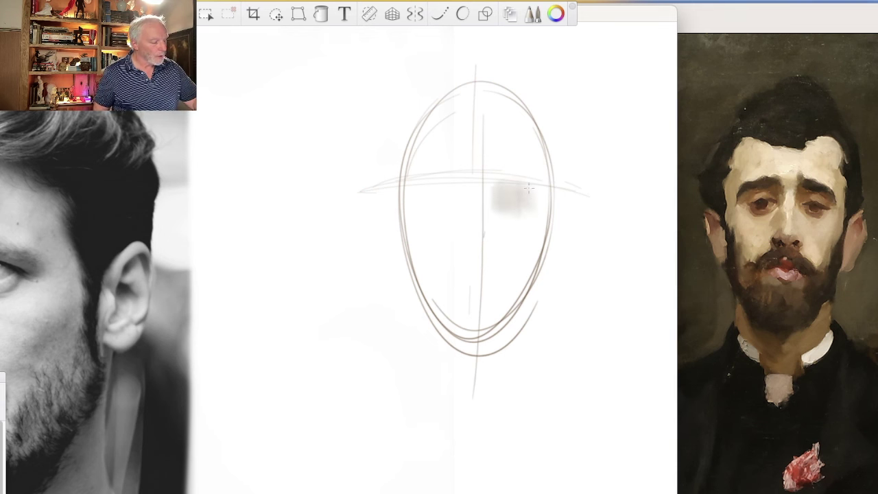
pyautogui.moveTo(445, 183)
pyautogui.mouseDown()
pyautogui.moveTo(458, 203)
pyautogui.moveTo(443, 181)
pyautogui.moveTo(428, 203)
pyautogui.moveTo(431, 178)
pyautogui.moveTo(490, 208)
pyautogui.moveTo(498, 181)
pyautogui.moveTo(467, 204)
pyautogui.moveTo(450, 178)
pyautogui.moveTo(431, 196)
pyautogui.mouseUp()
pyautogui.moveTo(497, 181)
pyautogui.mouseDown()
pyautogui.moveTo(520, 216)
pyautogui.moveTo(510, 206)
pyautogui.mouseUp()
pyautogui.moveTo(458, 196)
pyautogui.mouseDown()
pyautogui.moveTo(439, 205)
pyautogui.moveTo(451, 199)
pyautogui.moveTo(442, 175)
pyautogui.moveTo(428, 187)
pyautogui.moveTo(457, 176)
pyautogui.mouseUp()
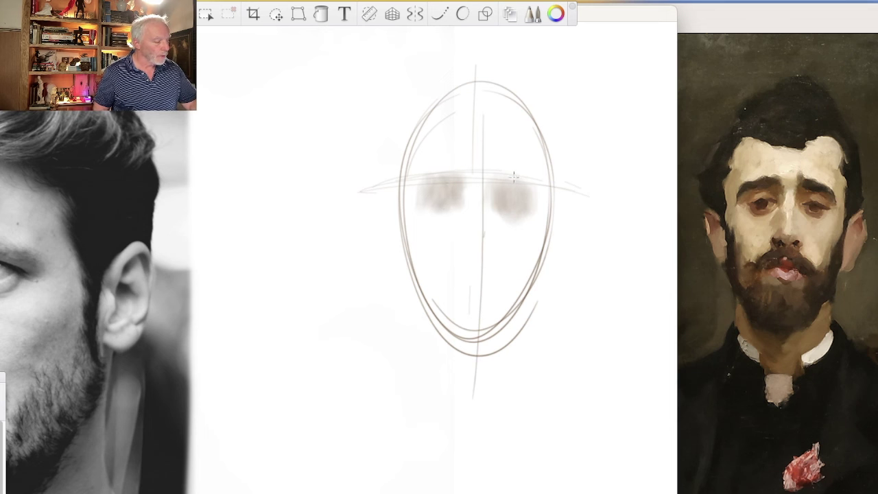
pyautogui.moveTo(522, 185); pyautogui.dragTo(502, 172)
pyautogui.moveTo(433, 175)
pyautogui.mouseDown()
pyautogui.moveTo(450, 169)
pyautogui.moveTo(429, 182)
pyautogui.moveTo(463, 173)
pyautogui.mouseUp()
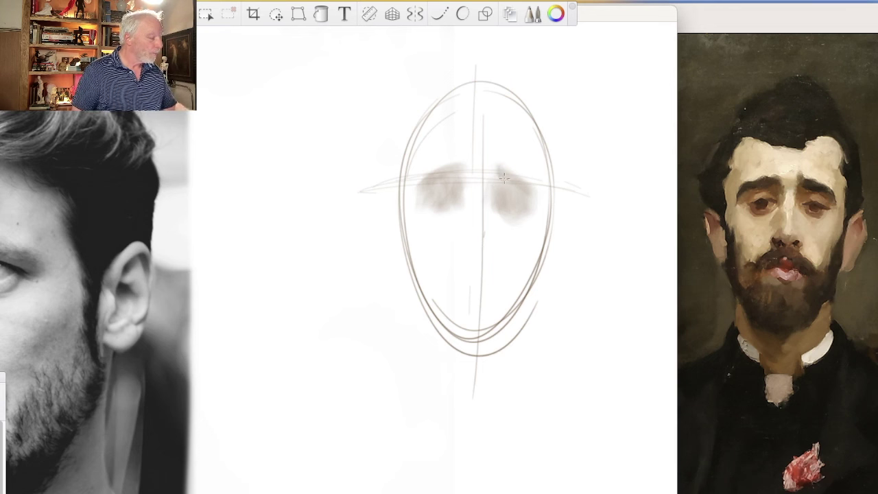
# - Paint dark brown brows and loosely suggest both eyes within the shaded sockets of the oval head
pyautogui.moveTo(504, 178)
pyautogui.mouseDown()
pyautogui.moveTo(496, 166)
pyautogui.moveTo(534, 194)
pyautogui.mouseUp()
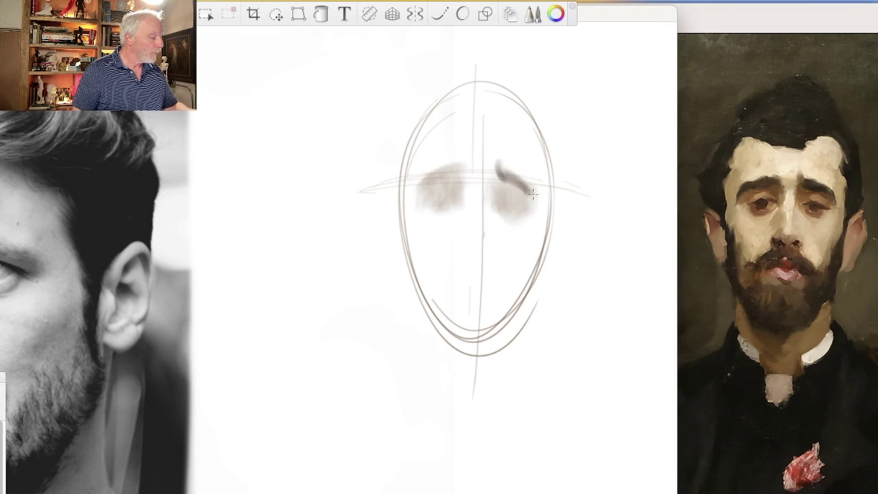
pyautogui.moveTo(455, 174)
pyautogui.mouseDown()
pyautogui.moveTo(433, 171)
pyautogui.moveTo(459, 171)
pyautogui.moveTo(442, 168)
pyautogui.moveTo(418, 182)
pyautogui.moveTo(460, 175)
pyautogui.moveTo(416, 185)
pyautogui.mouseUp()
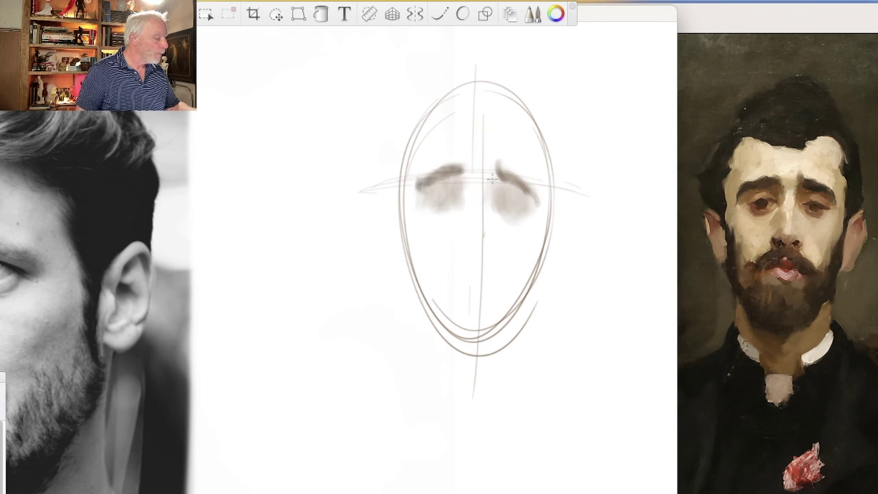
pyautogui.moveTo(524, 186)
pyautogui.mouseDown()
pyautogui.moveTo(542, 205)
pyautogui.moveTo(516, 206)
pyautogui.mouseUp()
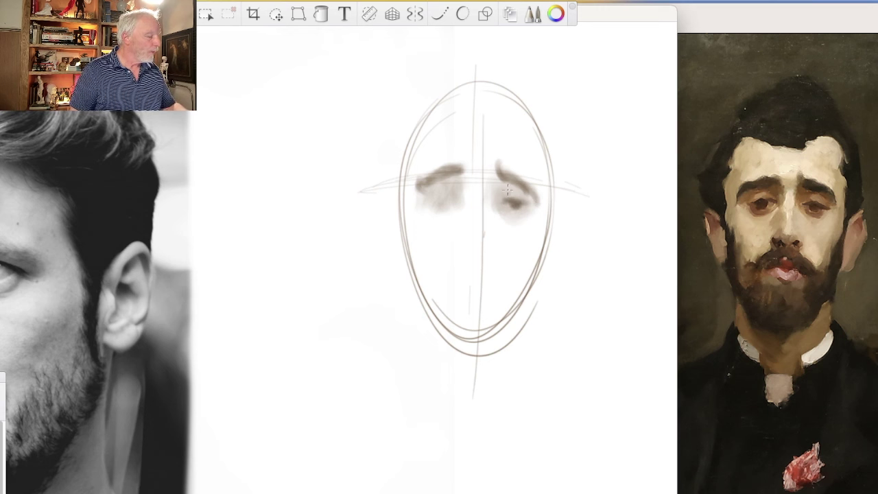
pyautogui.moveTo(444, 195)
pyautogui.mouseDown()
pyautogui.moveTo(443, 210)
pyautogui.moveTo(452, 212)
pyautogui.mouseUp()
pyautogui.moveTo(527, 208); pyautogui.dragTo(515, 213)
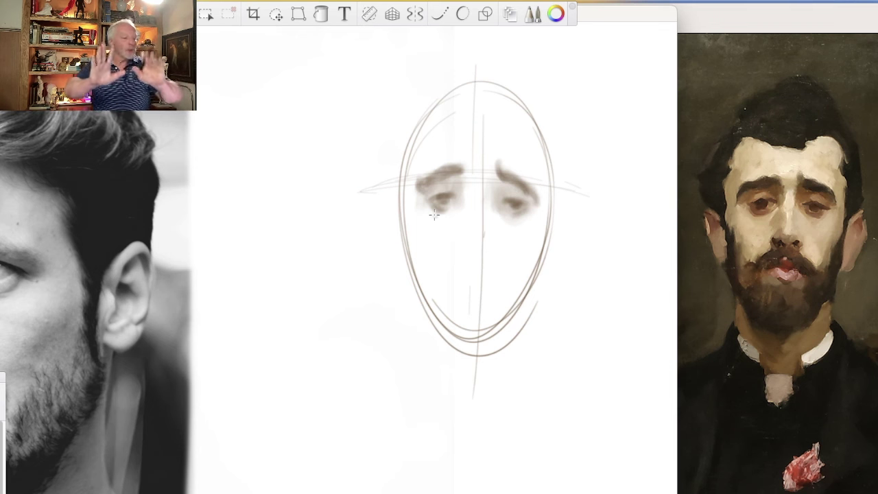
# - Shade both eye sockets of the bearded man's photo with translucent brown and strengthen the tone along his brows
pyautogui.moveTo(60, 8)
pyautogui.mouseDown()
pyautogui.moveTo(118, 17)
pyautogui.moveTo(325, 16)
pyautogui.mouseUp()
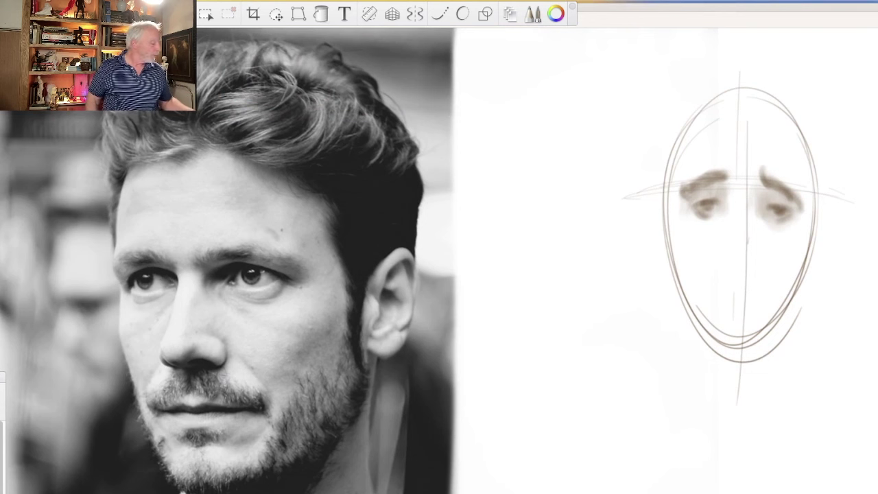
pyautogui.moveTo(255, 227)
pyautogui.mouseDown()
pyautogui.moveTo(230, 336)
pyautogui.moveTo(273, 221)
pyautogui.moveTo(205, 325)
pyautogui.moveTo(304, 243)
pyautogui.mouseUp()
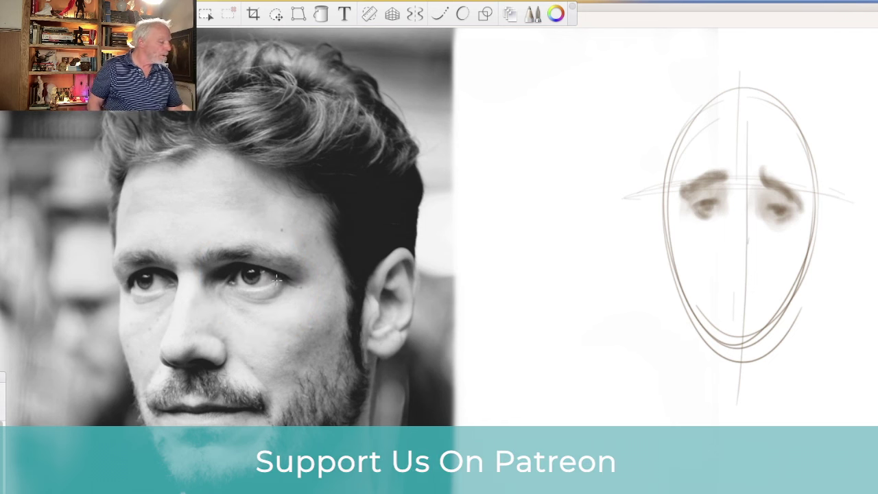
pyautogui.moveTo(277, 286)
pyautogui.mouseDown()
pyautogui.moveTo(227, 291)
pyautogui.moveTo(238, 273)
pyautogui.moveTo(266, 298)
pyautogui.moveTo(241, 273)
pyautogui.moveTo(265, 298)
pyautogui.moveTo(267, 277)
pyautogui.moveTo(253, 298)
pyautogui.mouseUp()
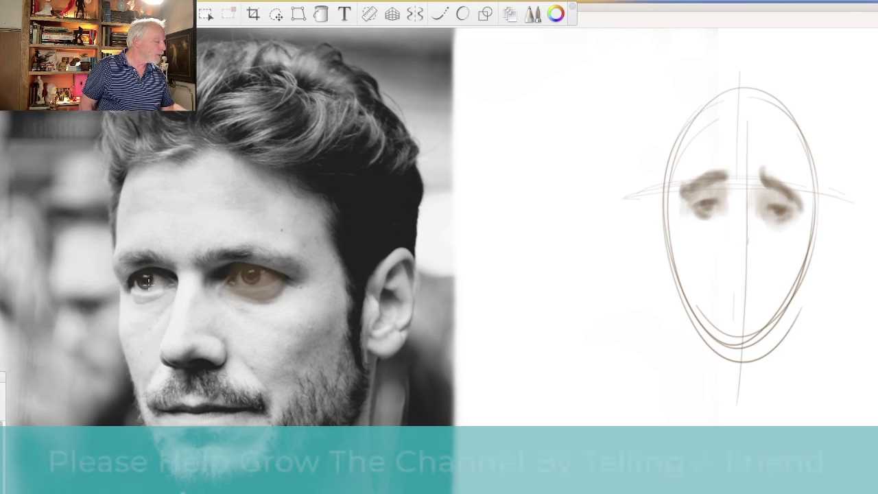
pyautogui.moveTo(163, 288)
pyautogui.mouseDown()
pyautogui.moveTo(138, 286)
pyautogui.moveTo(151, 296)
pyautogui.moveTo(169, 286)
pyautogui.mouseUp()
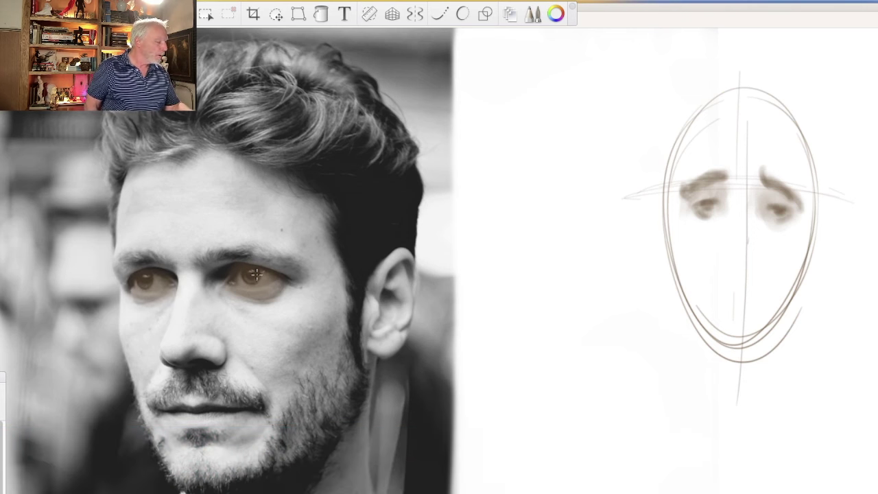
pyautogui.moveTo(256, 286)
pyautogui.mouseDown()
pyautogui.moveTo(279, 300)
pyautogui.moveTo(229, 302)
pyautogui.mouseUp()
pyautogui.moveTo(168, 291); pyautogui.dragTo(134, 300)
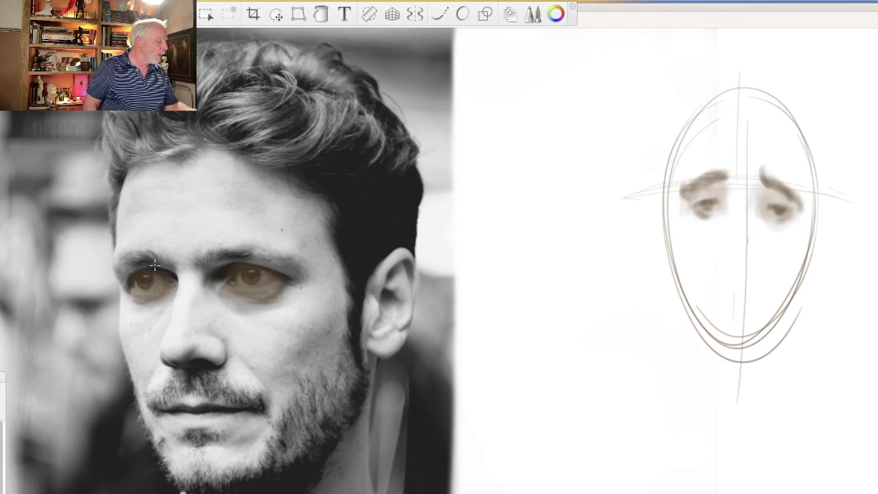
pyautogui.moveTo(113, 267); pyautogui.dragTo(180, 284)
pyautogui.moveTo(286, 268)
pyautogui.mouseDown()
pyautogui.moveTo(239, 261)
pyautogui.moveTo(220, 291)
pyautogui.moveTo(236, 302)
pyautogui.mouseUp()
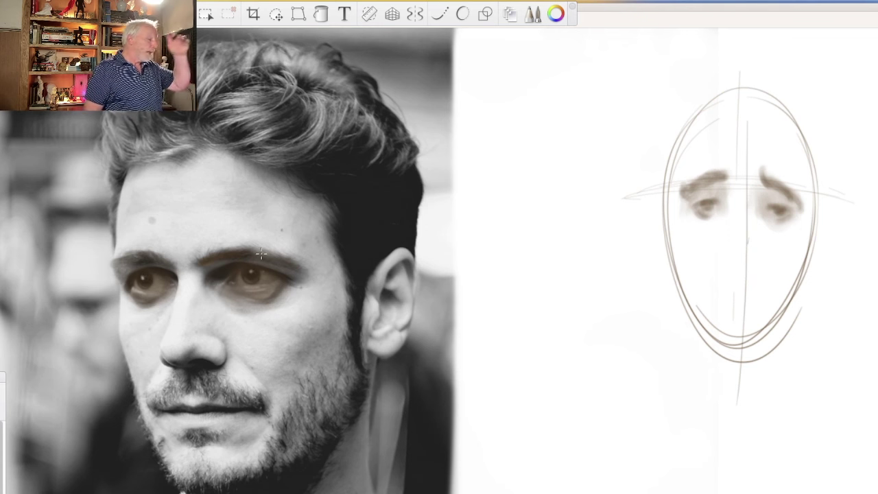
# - Switch to the image viewer and examine the eye sockets in the Robert Mathias, English admiral and Wes Montgomery portraits
pyautogui.moveTo(693, 24); pyautogui.dragTo(458, 12)
pyautogui.click(791, 164)
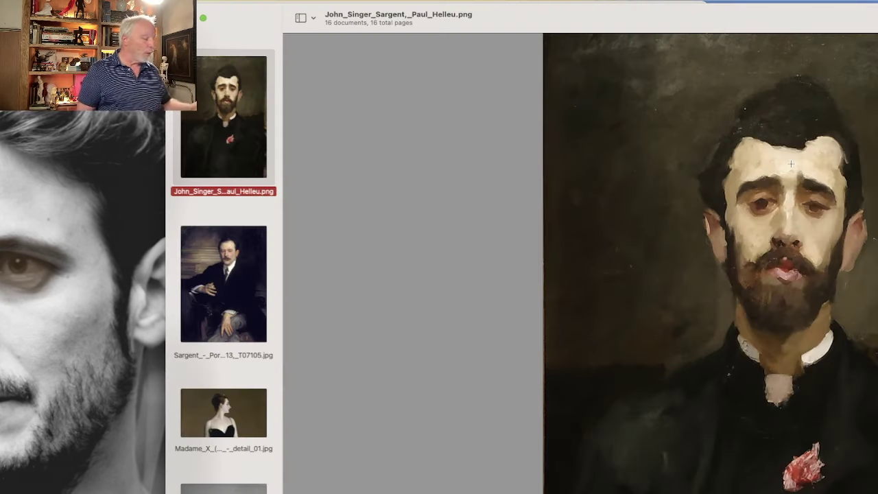
pyautogui.click(211, 299)
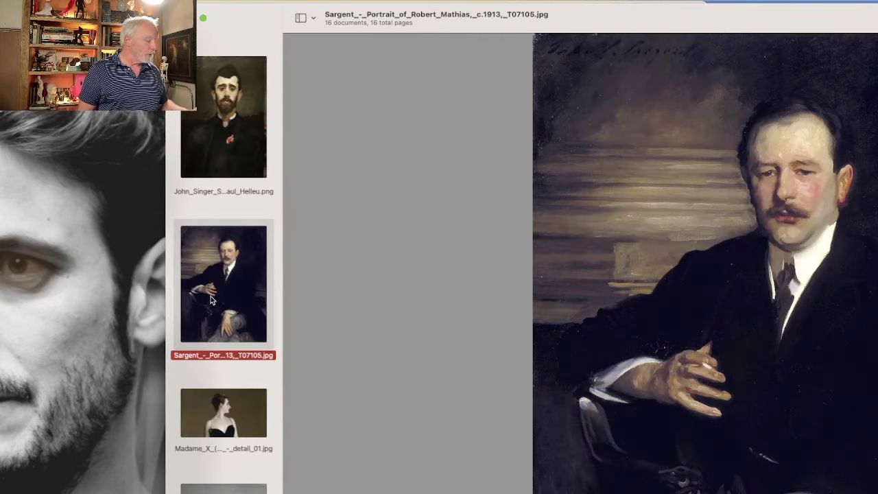
pyautogui.click(223, 487)
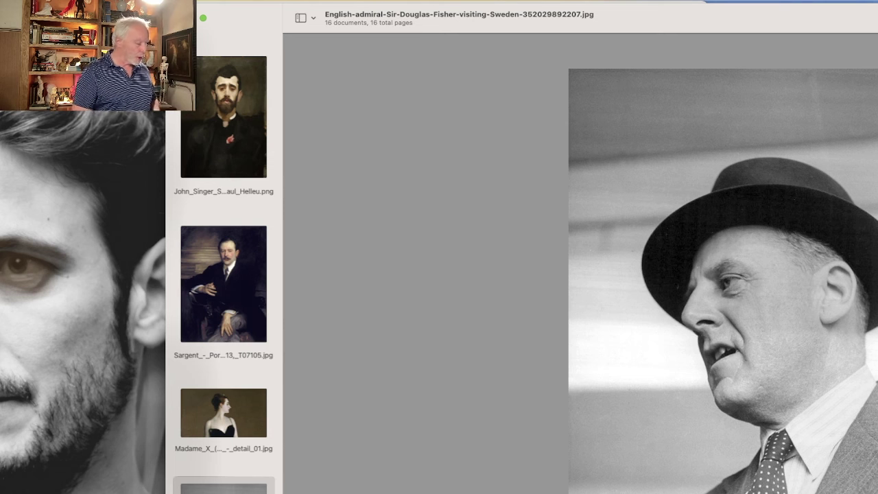
pyautogui.scroll(-5, 223, 274)
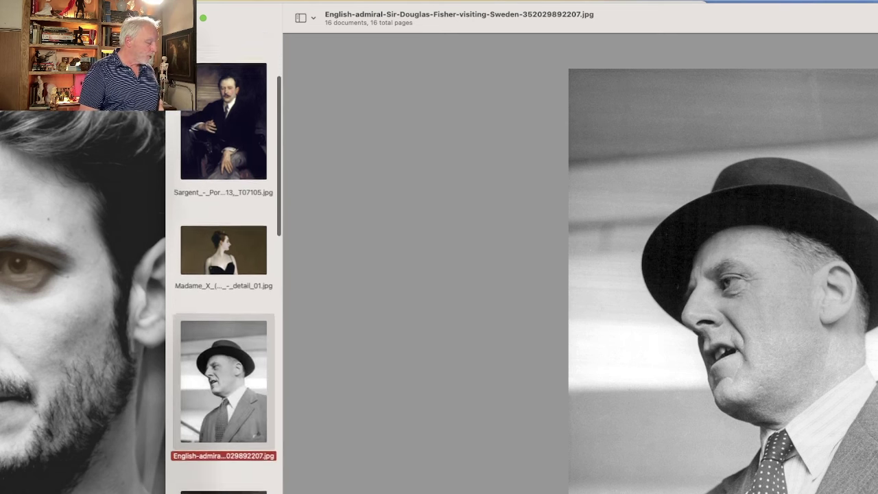
pyautogui.scroll(-10, 223, 275)
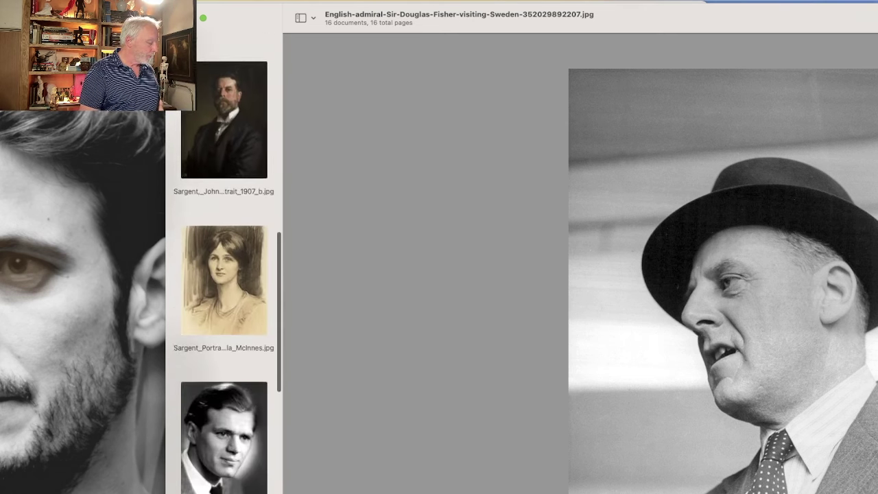
pyautogui.scroll(-3, 224, 274)
pyautogui.click(224, 487)
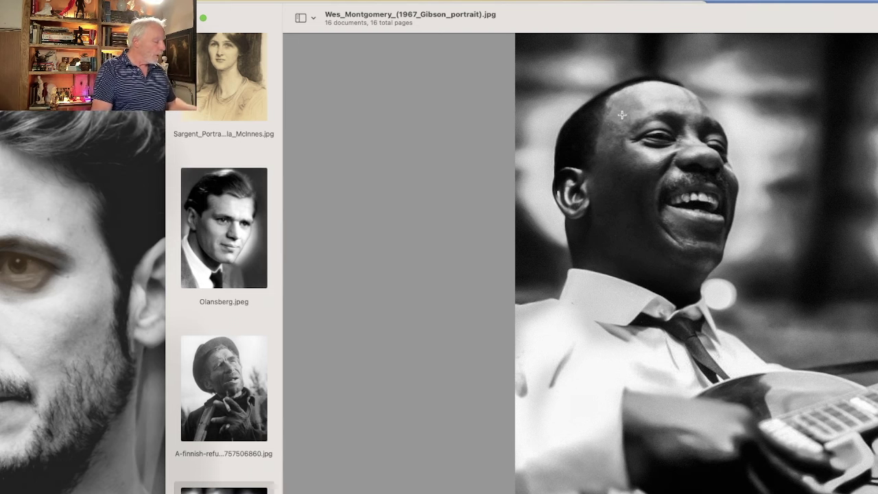
# - Study the Finnish refugee and Olansberg photos, and arrange the canvas beside Sargent's portrait drawing of Angela McInnes
pyautogui.click(212, 427)
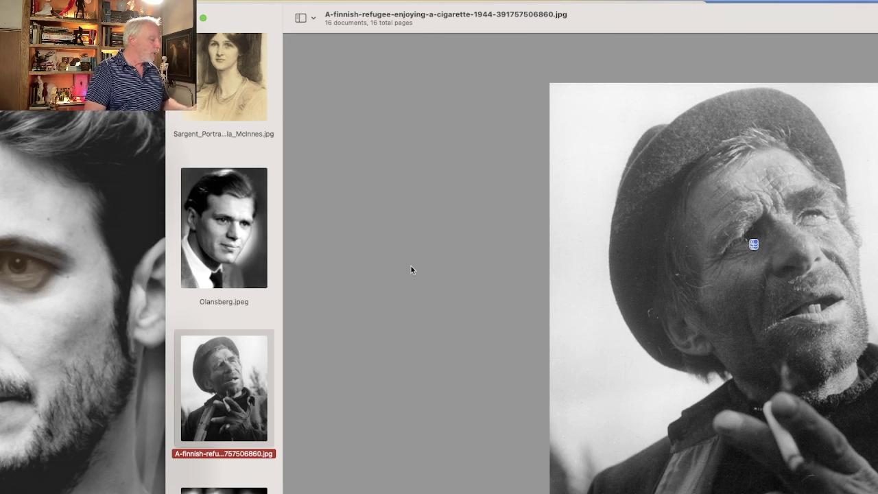
pyautogui.click(230, 245)
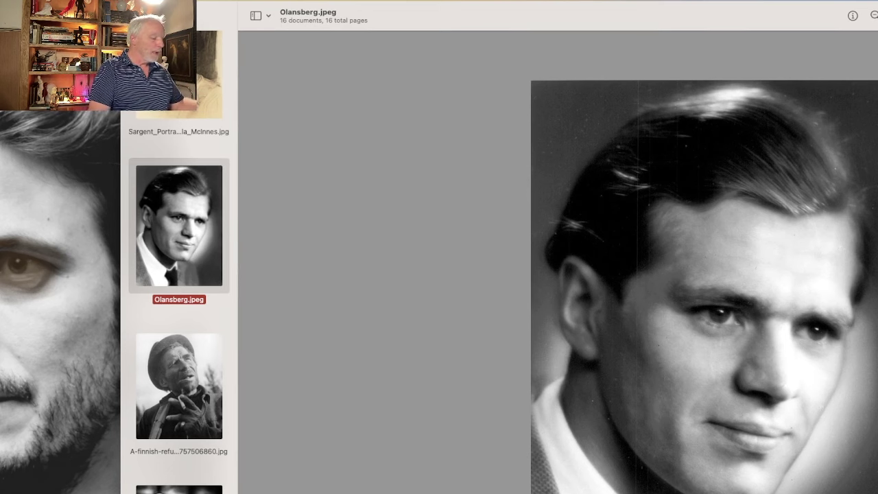
pyautogui.press('Up')
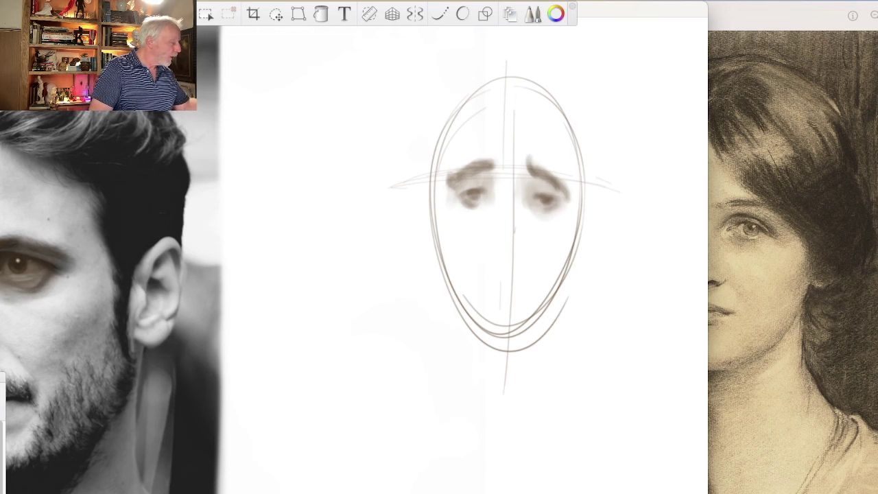
pyautogui.moveTo(594, 9); pyautogui.dragTo(867, 20)
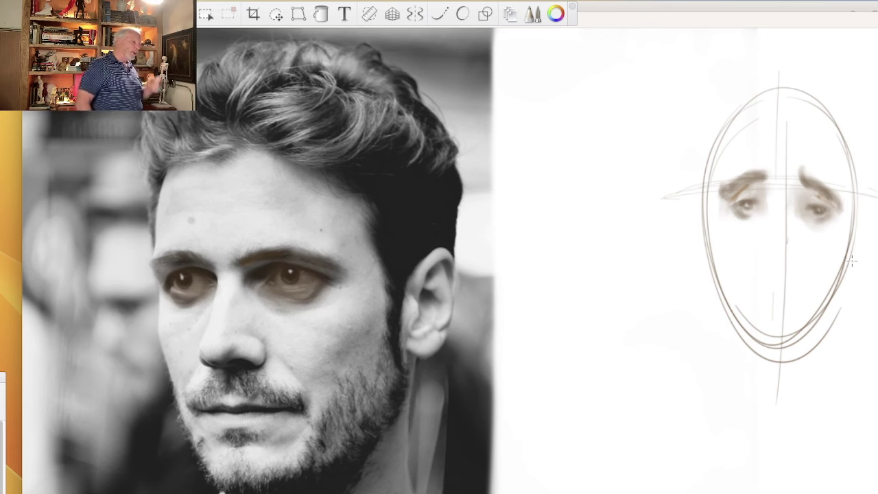
pyautogui.moveTo(852, 19); pyautogui.dragTo(602, 19)
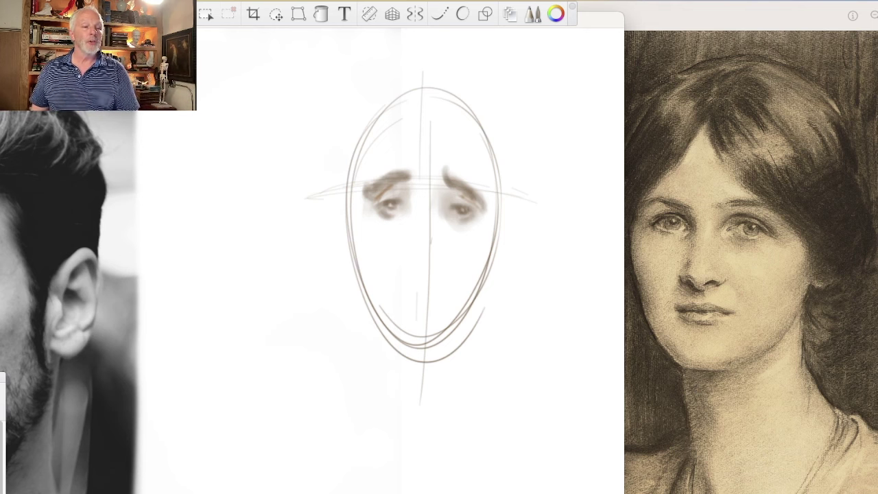
pyautogui.press('Tab')
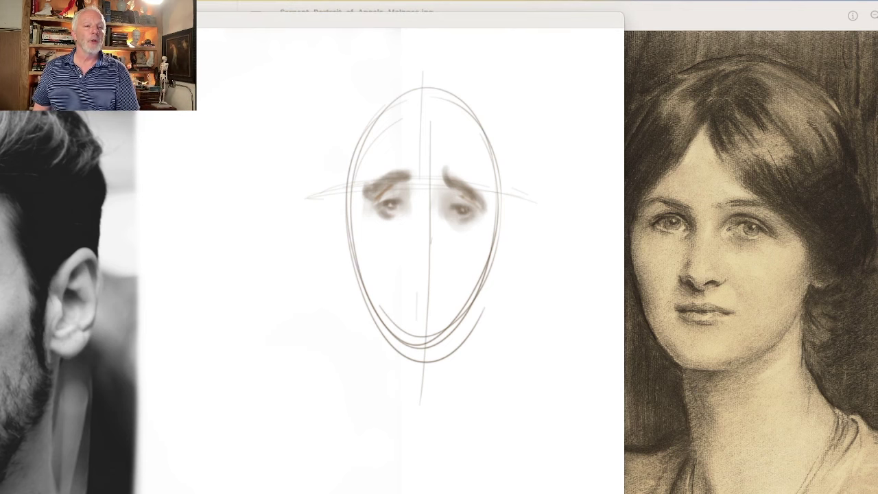
# - Examine the eyes in Sargent's portrait of the uniformed officer and in his 1907 self-portrait
pyautogui.moveTo(877, 10); pyautogui.dragTo(419, 20)
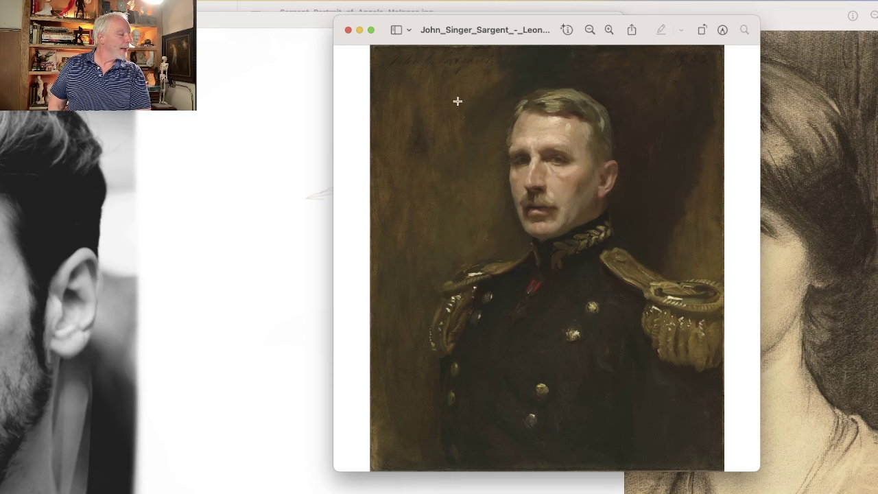
pyautogui.click(823, 255)
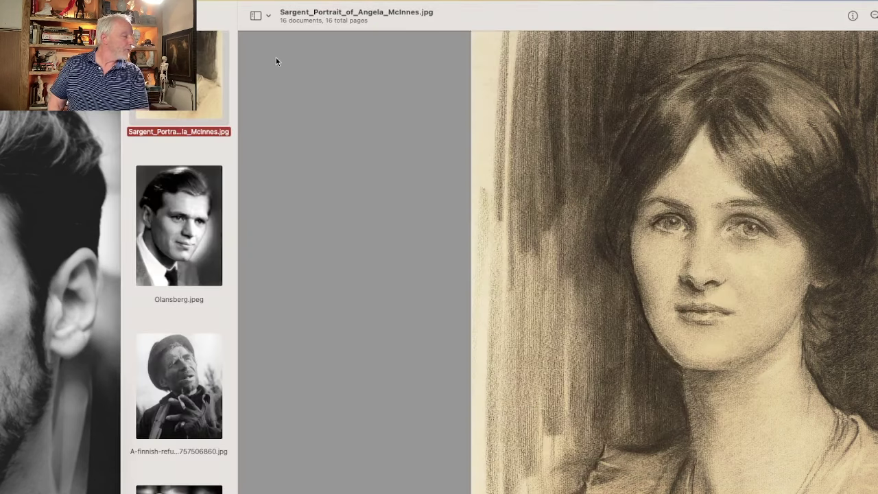
pyautogui.scroll(5, 199, 138)
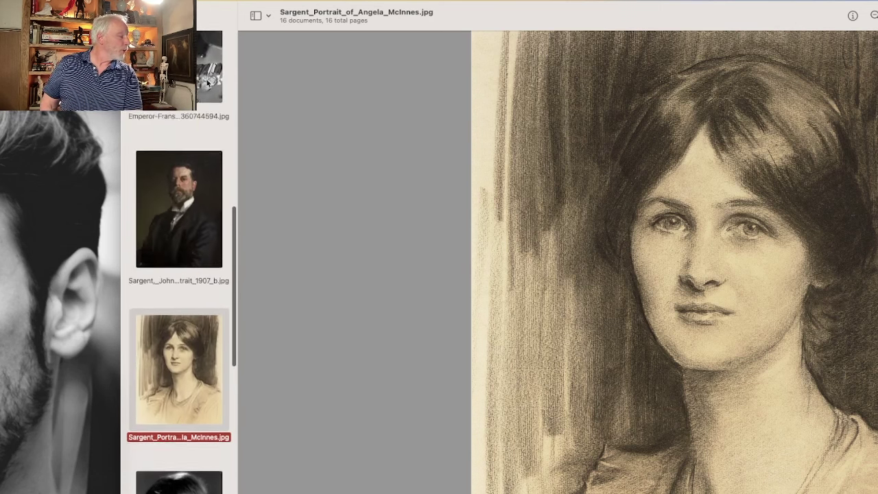
pyautogui.click(185, 190)
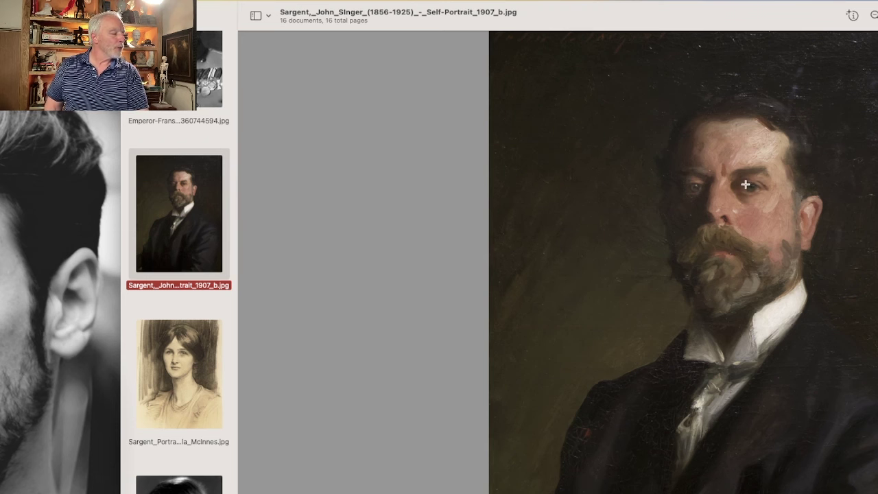
# - Return to the canvas and sketch a single eye study below the head with an angular brow, upper lid and iris
pyautogui.click(69, 294)
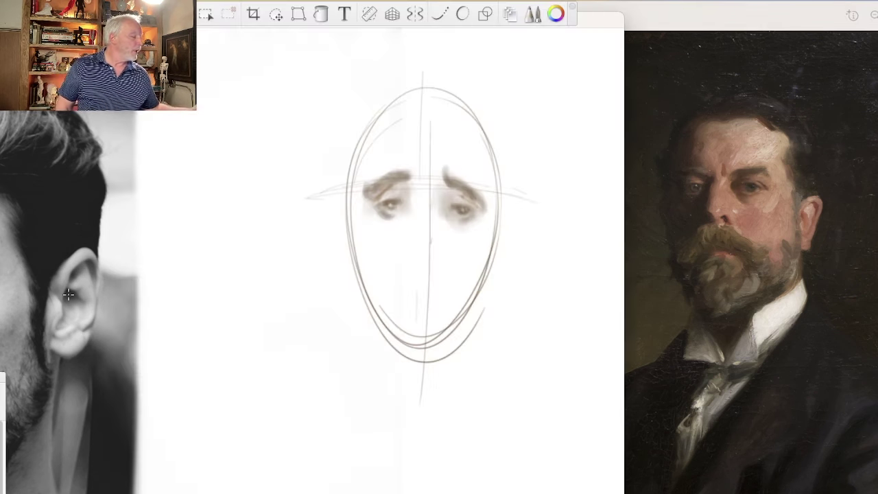
pyautogui.moveTo(515, 416)
pyautogui.mouseDown()
pyautogui.moveTo(519, 439)
pyautogui.moveTo(522, 420)
pyautogui.mouseUp()
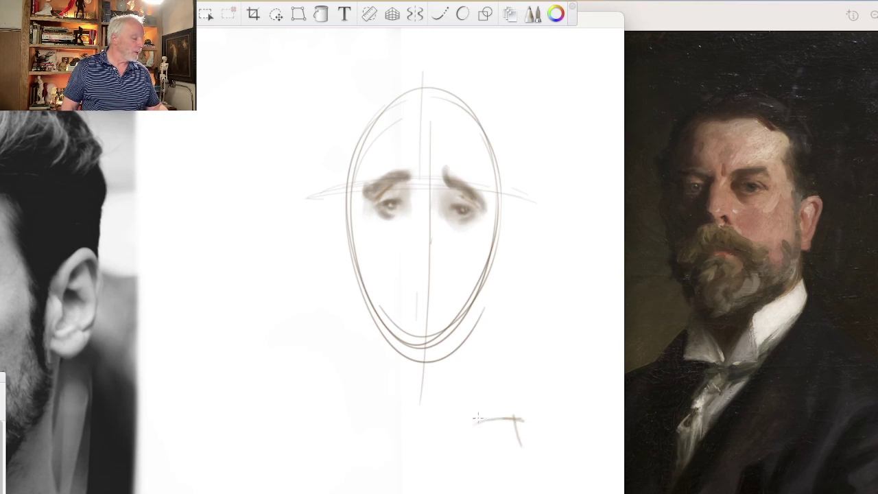
pyautogui.moveTo(424, 435)
pyautogui.mouseDown()
pyautogui.moveTo(503, 417)
pyautogui.moveTo(531, 451)
pyautogui.moveTo(495, 429)
pyautogui.moveTo(425, 436)
pyautogui.moveTo(490, 428)
pyautogui.moveTo(423, 446)
pyautogui.mouseUp()
pyautogui.moveTo(416, 430)
pyautogui.mouseDown()
pyautogui.moveTo(424, 442)
pyautogui.moveTo(509, 470)
pyautogui.moveTo(440, 458)
pyautogui.mouseUp()
pyautogui.moveTo(444, 456)
pyautogui.mouseDown()
pyautogui.moveTo(464, 449)
pyautogui.moveTo(466, 464)
pyautogui.moveTo(498, 467)
pyautogui.moveTo(488, 465)
pyautogui.mouseUp()
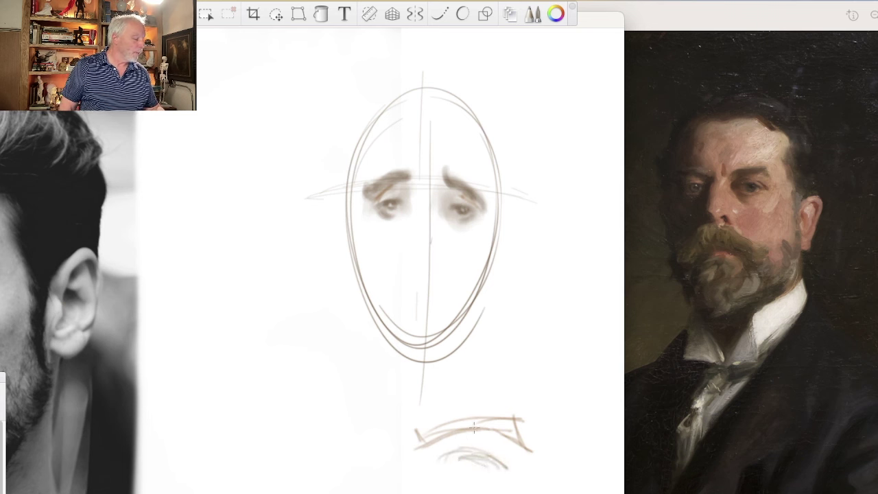
pyautogui.moveTo(473, 430)
pyautogui.mouseDown()
pyautogui.moveTo(458, 462)
pyautogui.moveTo(481, 473)
pyautogui.moveTo(436, 486)
pyautogui.mouseUp()
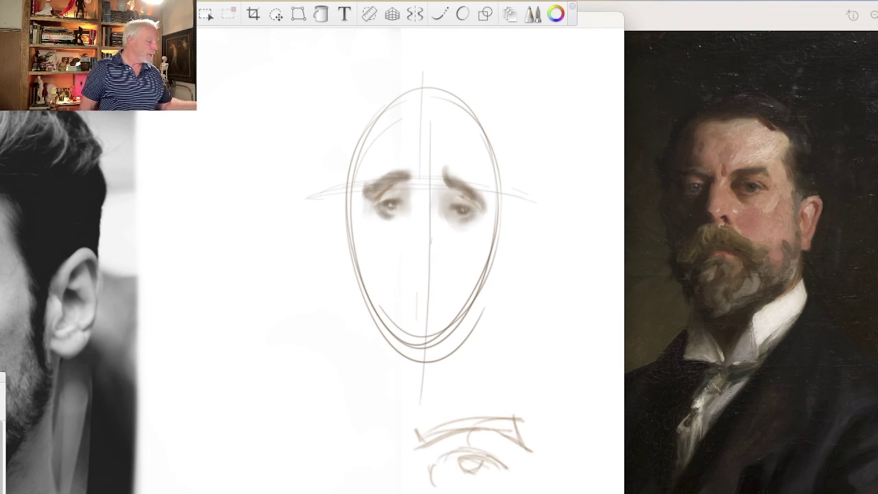
# - Reinforce the eye study's brow, lid and inner corner in orange-brown, hatch the brow and softly shade the surrounding socket
pyautogui.moveTo(415, 451)
pyautogui.mouseDown()
pyautogui.moveTo(410, 431)
pyautogui.moveTo(432, 443)
pyautogui.moveTo(440, 434)
pyautogui.mouseUp()
pyautogui.moveTo(409, 421)
pyautogui.mouseDown()
pyautogui.moveTo(410, 432)
pyautogui.moveTo(442, 449)
pyautogui.moveTo(436, 474)
pyautogui.moveTo(466, 450)
pyautogui.moveTo(506, 466)
pyautogui.mouseUp()
pyautogui.moveTo(462, 456)
pyautogui.mouseDown()
pyautogui.moveTo(490, 457)
pyautogui.moveTo(480, 469)
pyautogui.mouseUp()
pyautogui.moveTo(473, 464)
pyautogui.mouseDown()
pyautogui.moveTo(495, 460)
pyautogui.moveTo(454, 462)
pyautogui.moveTo(439, 474)
pyautogui.mouseUp()
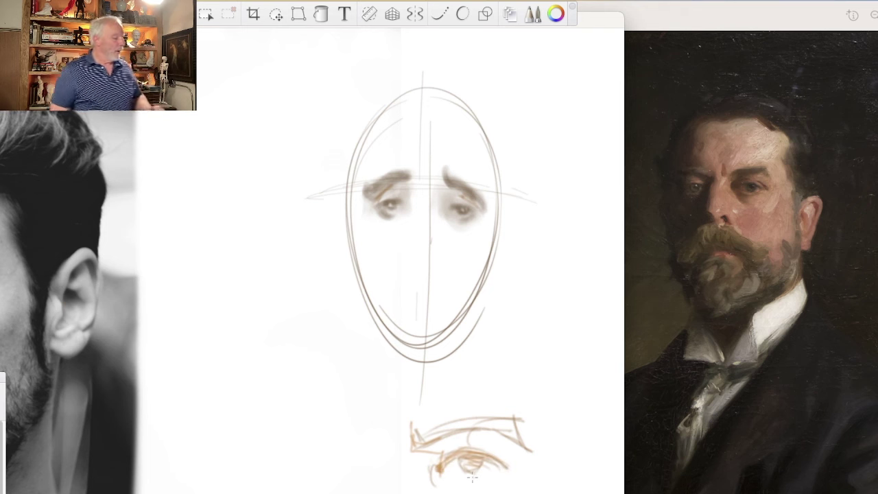
pyautogui.moveTo(515, 417)
pyautogui.mouseDown()
pyautogui.moveTo(506, 439)
pyautogui.moveTo(476, 423)
pyautogui.moveTo(432, 446)
pyautogui.mouseUp()
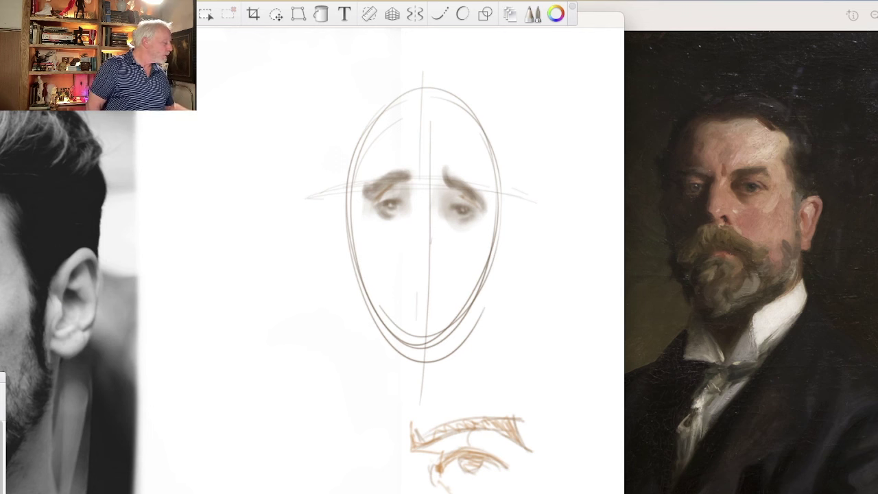
pyautogui.moveTo(433, 453)
pyautogui.mouseDown()
pyautogui.moveTo(501, 444)
pyautogui.moveTo(426, 470)
pyautogui.moveTo(445, 484)
pyautogui.mouseUp()
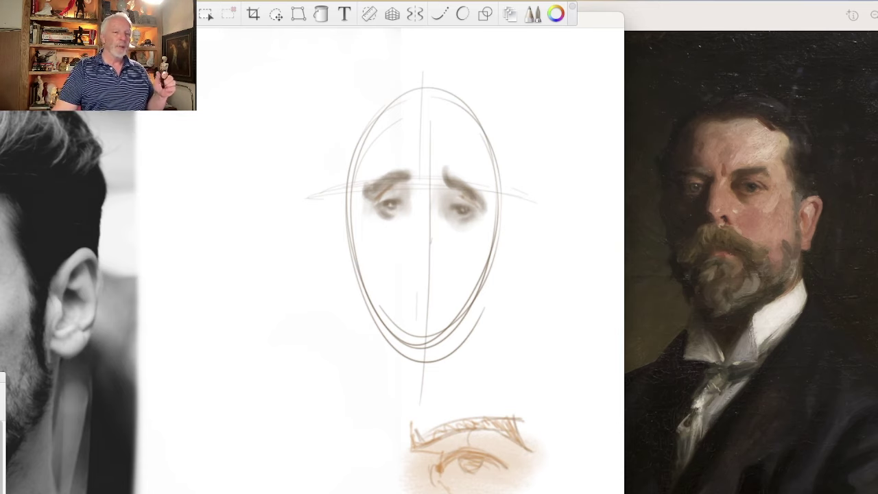
# - Ring the head sketch and the eye study with broad tan brush strokes, and bring the bearded man's photo into view
pyautogui.moveTo(514, 109)
pyautogui.mouseDown()
pyautogui.moveTo(290, 147)
pyautogui.moveTo(574, 221)
pyautogui.moveTo(429, 51)
pyautogui.mouseUp()
pyautogui.moveTo(534, 410)
pyautogui.mouseDown()
pyautogui.moveTo(414, 387)
pyautogui.moveTo(594, 483)
pyautogui.moveTo(429, 366)
pyautogui.moveTo(405, 392)
pyautogui.mouseUp()
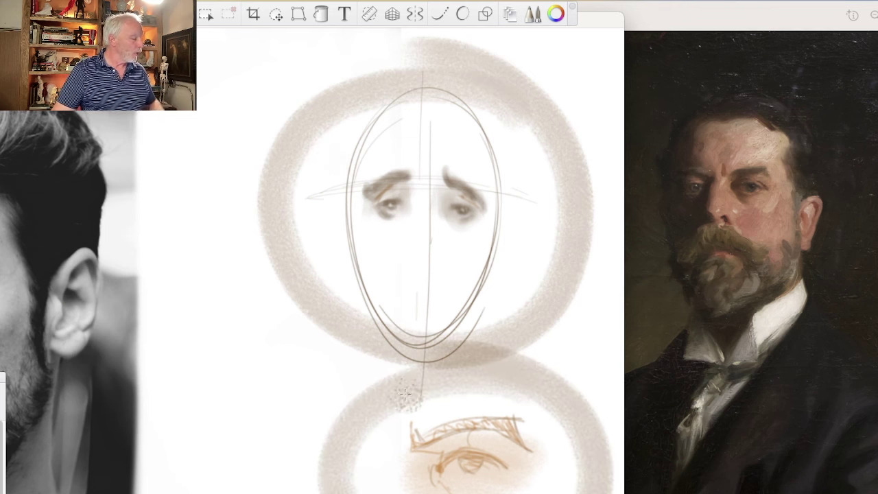
pyautogui.hscroll(-10, 408, 50)
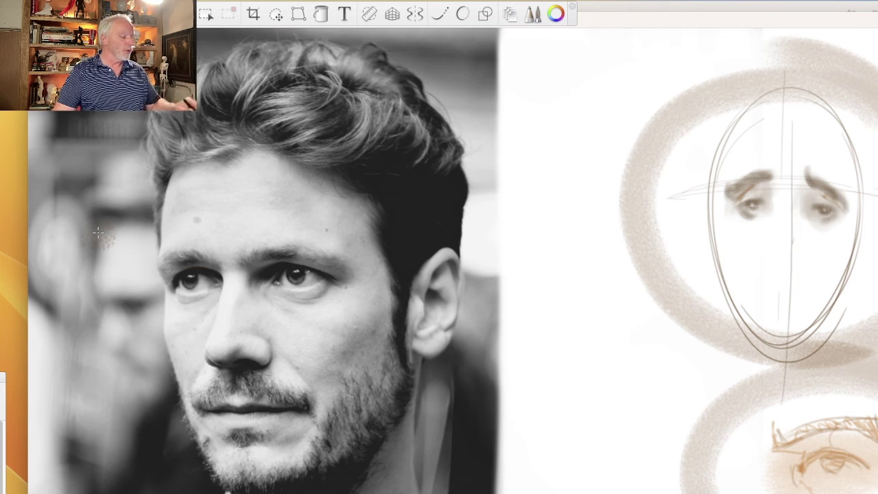
# - Brush broad tan strokes in the blank area between the photo and the head sketch, linking separate slanted and horizontal bands with vertical ones
pyautogui.moveTo(637, 20); pyautogui.dragTo(617, 8)
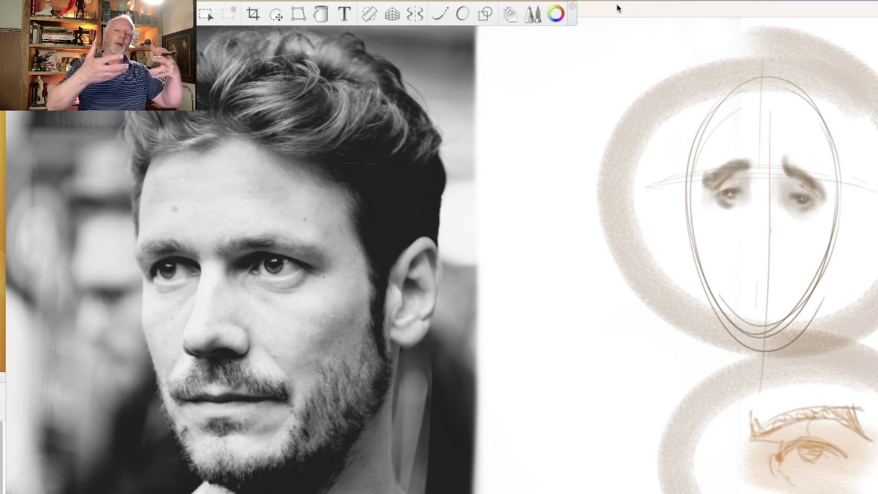
pyautogui.moveTo(504, 133)
pyautogui.mouseDown()
pyautogui.moveTo(566, 152)
pyautogui.moveTo(582, 170)
pyautogui.mouseUp()
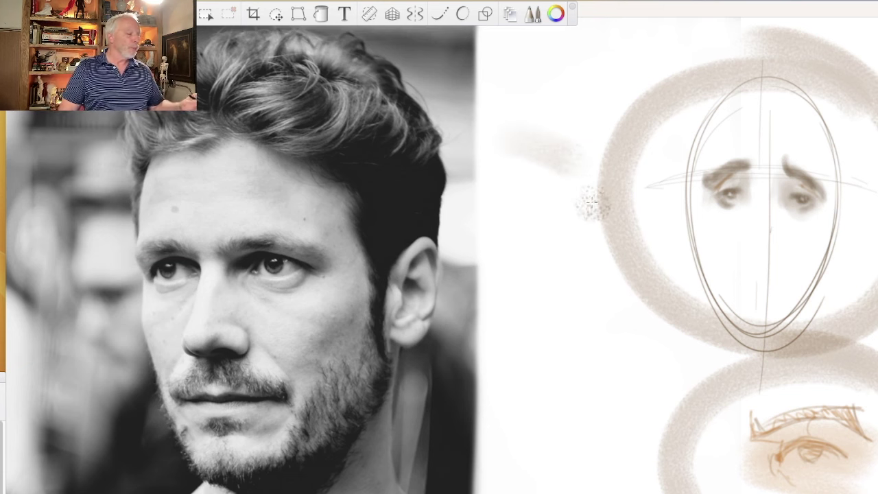
pyautogui.moveTo(536, 353); pyautogui.dragTo(682, 302)
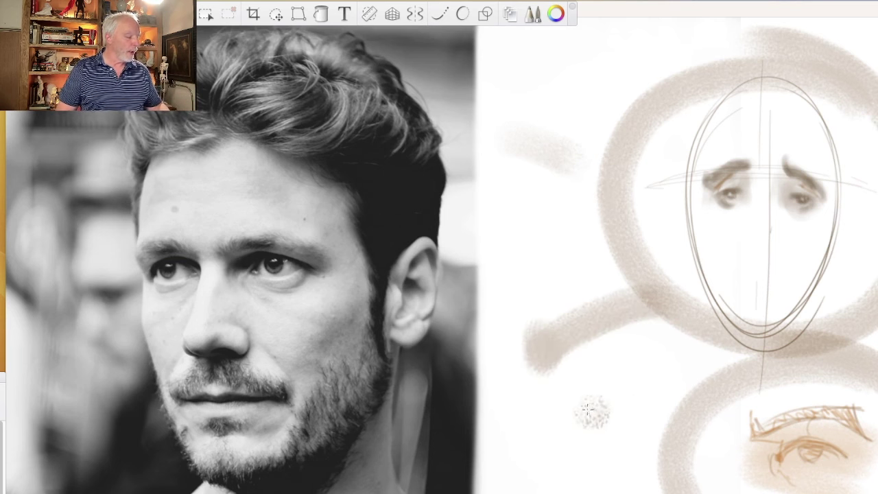
pyautogui.moveTo(590, 405); pyautogui.dragTo(690, 399)
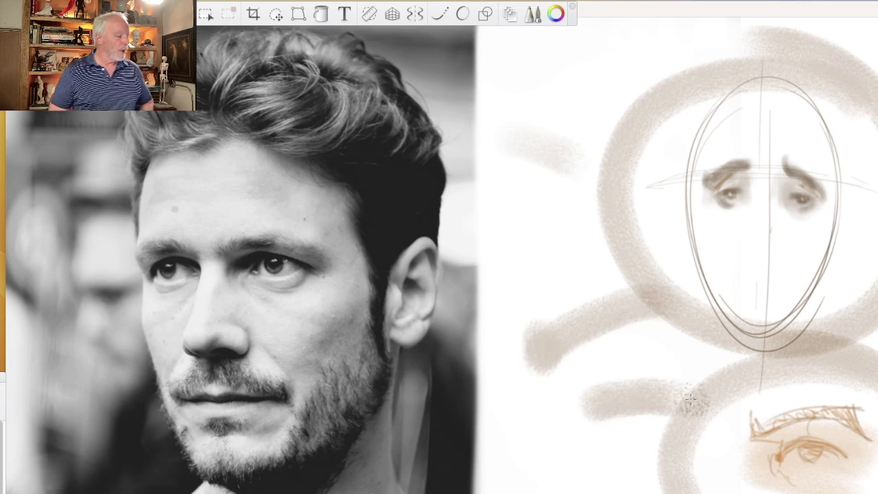
pyautogui.moveTo(627, 394)
pyautogui.mouseDown()
pyautogui.moveTo(618, 417)
pyautogui.moveTo(608, 401)
pyautogui.moveTo(664, 395)
pyautogui.moveTo(619, 399)
pyautogui.mouseUp()
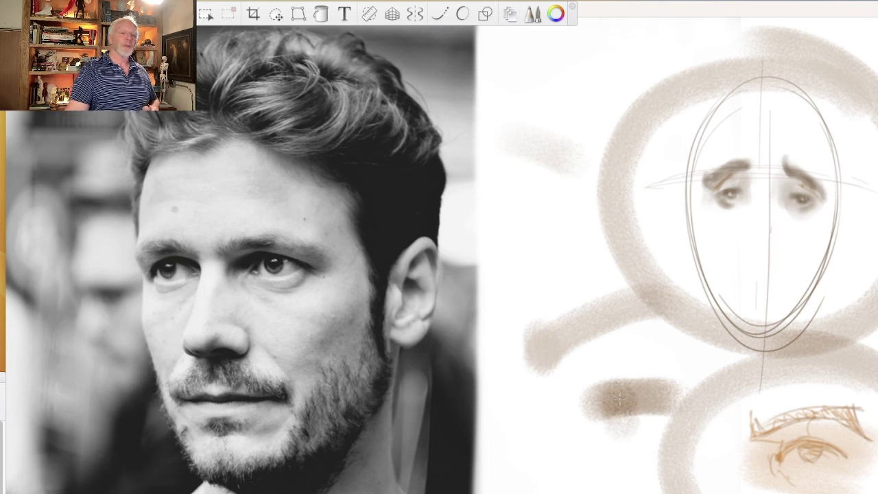
pyautogui.moveTo(561, 161)
pyautogui.mouseDown()
pyautogui.moveTo(568, 323)
pyautogui.moveTo(627, 345)
pyautogui.moveTo(621, 370)
pyautogui.moveTo(634, 412)
pyautogui.mouseUp()
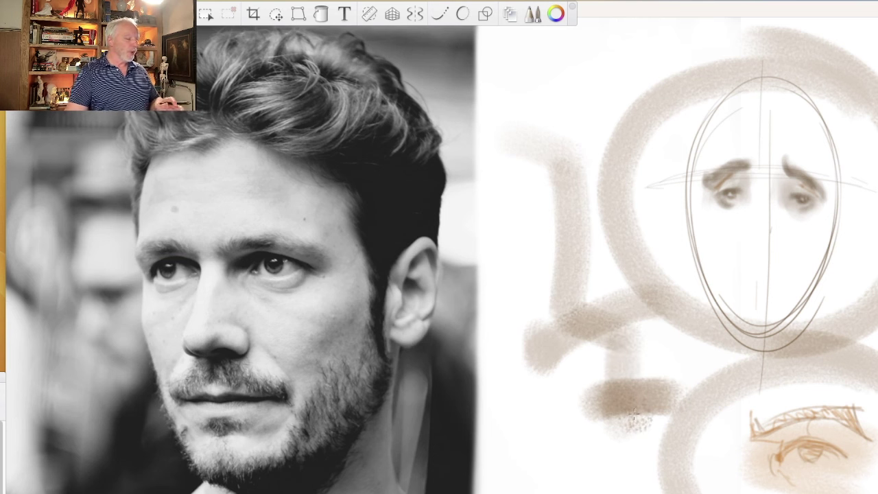
# - Ring the head sketch's left-hand eye with a broad tan stroke, and add tan strokes beside the lower eye study and diagonally toward the forehead
pyautogui.moveTo(748, 127)
pyautogui.mouseDown()
pyautogui.moveTo(679, 227)
pyautogui.moveTo(782, 113)
pyautogui.moveTo(727, 103)
pyautogui.mouseUp()
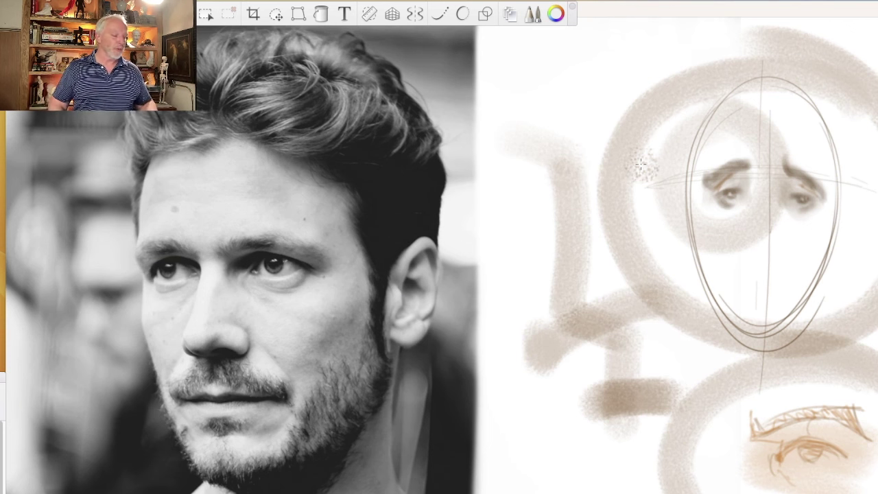
pyautogui.moveTo(714, 490)
pyautogui.mouseDown()
pyautogui.moveTo(744, 484)
pyautogui.moveTo(693, 463)
pyautogui.mouseUp()
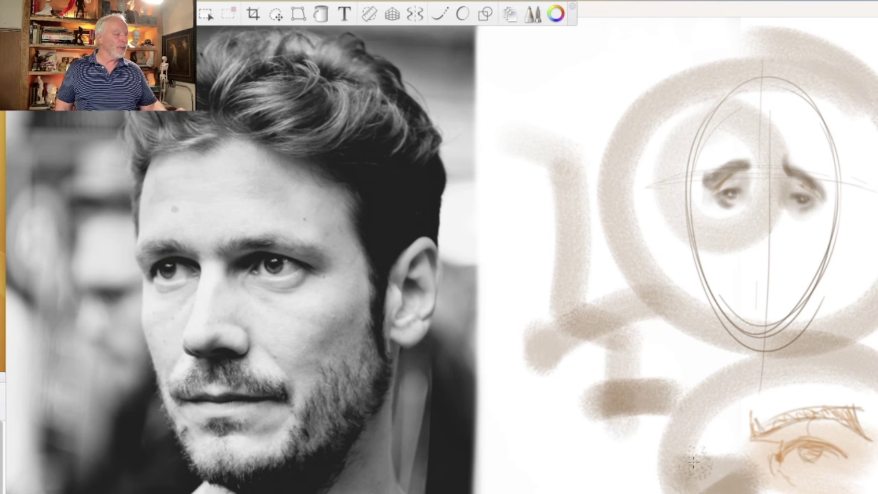
pyautogui.moveTo(599, 49)
pyautogui.mouseDown()
pyautogui.moveTo(670, 103)
pyautogui.moveTo(690, 90)
pyautogui.moveTo(681, 118)
pyautogui.mouseUp()
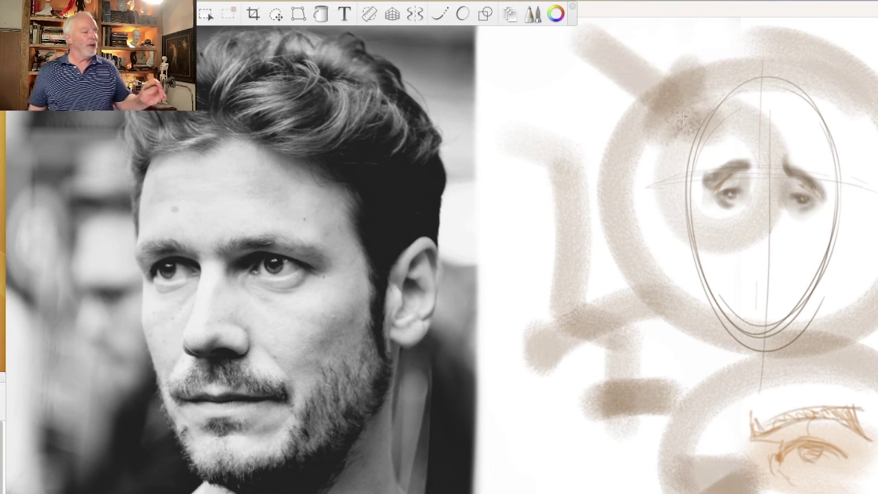